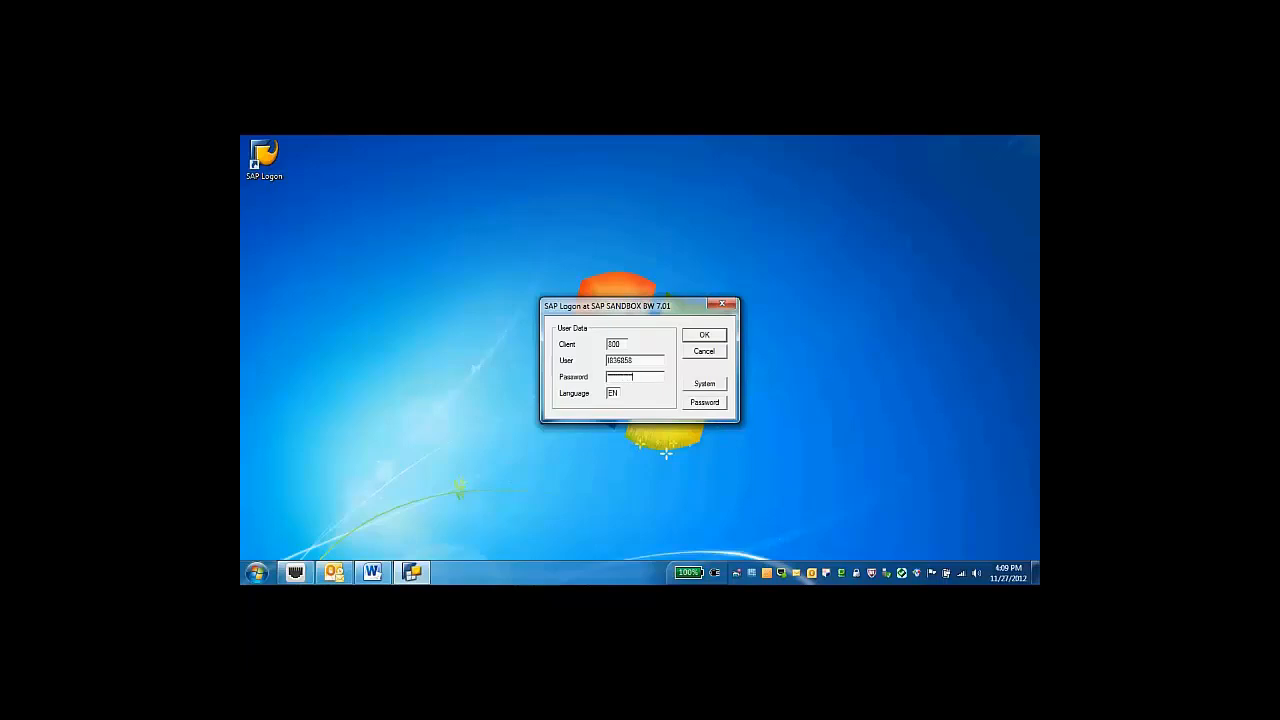
Log on to SAP SANDBOX BW 7.01 and create a new query on the Actuals and Plan Multiprovider (0D_NW_M01) from the history
click(710, 349)
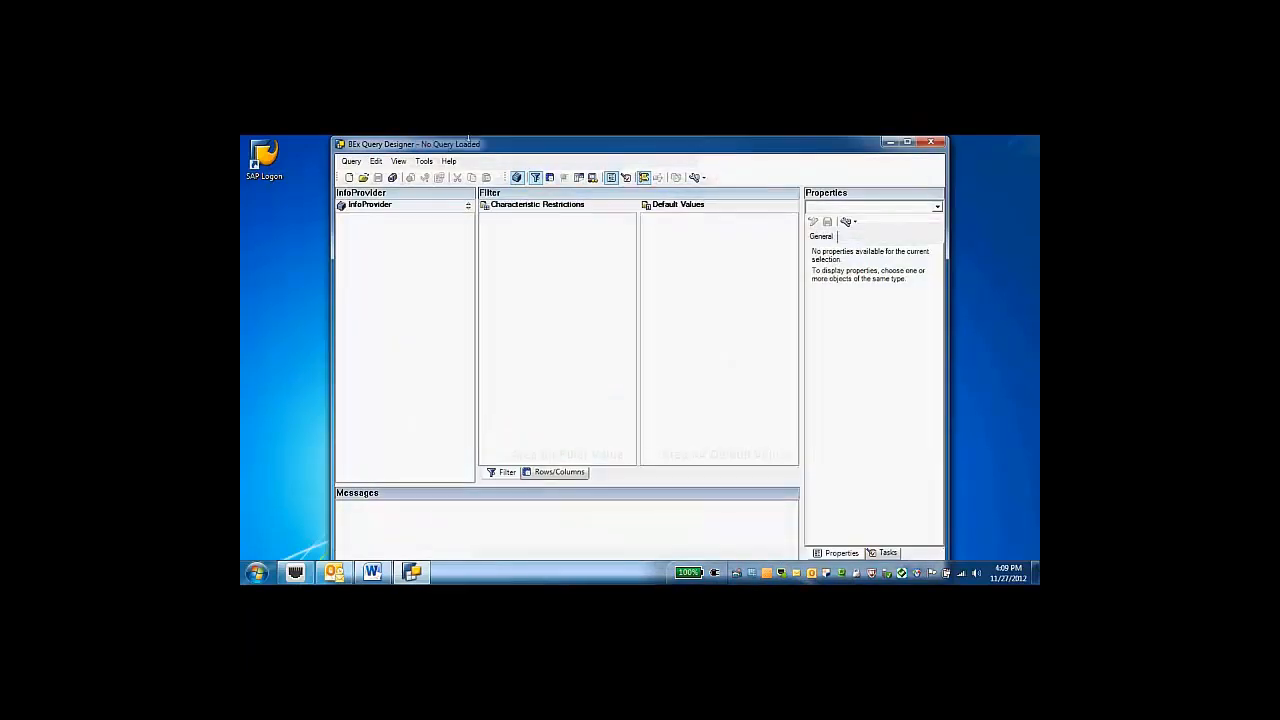
click(907, 142)
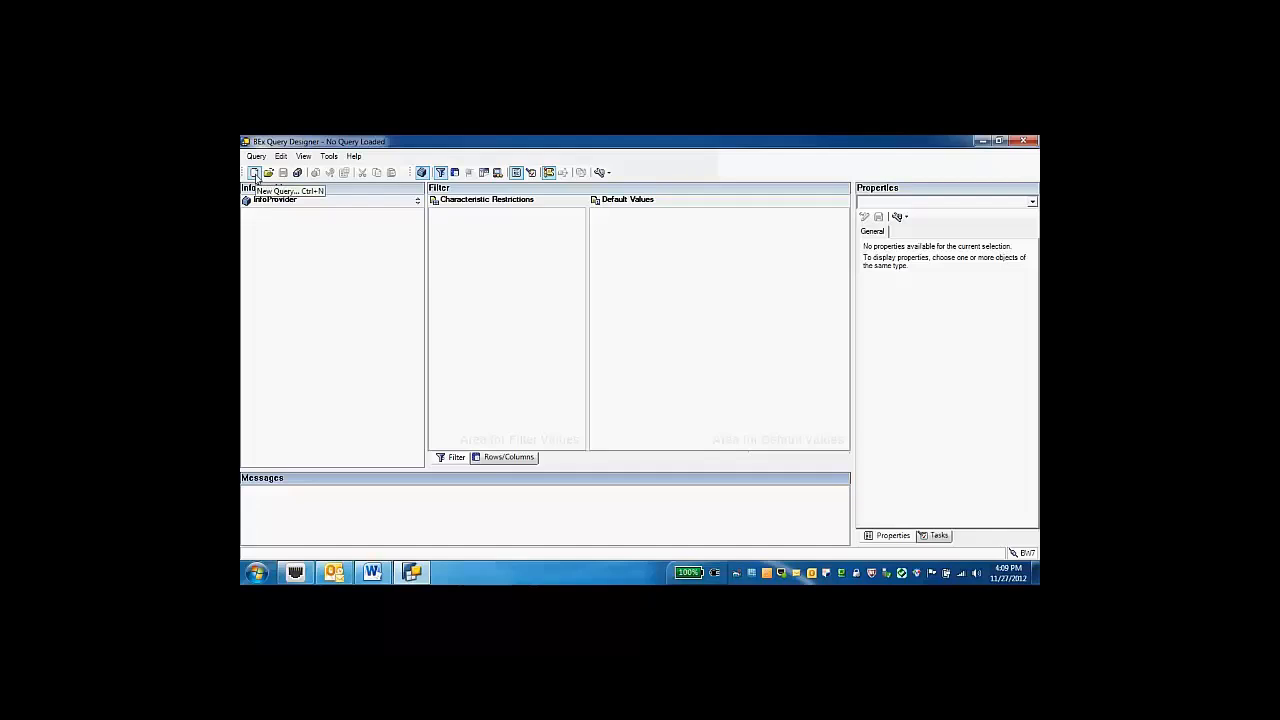
click(255, 174)
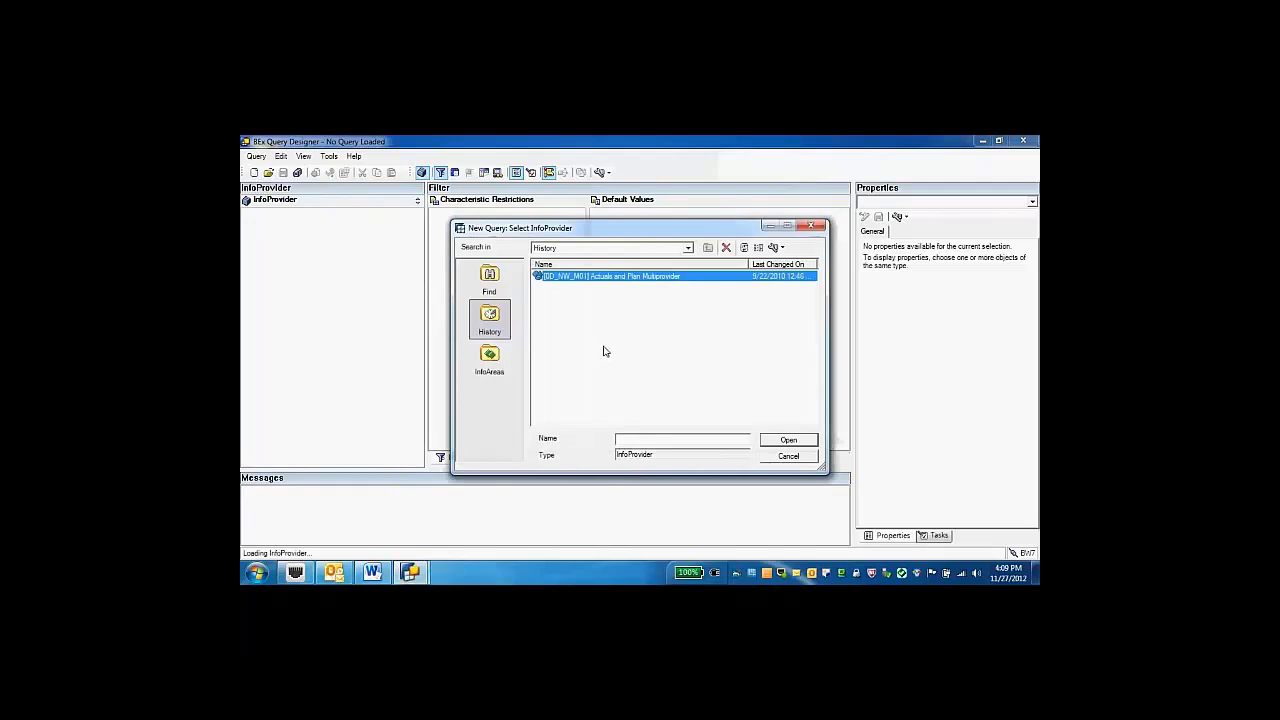
click(490, 283)
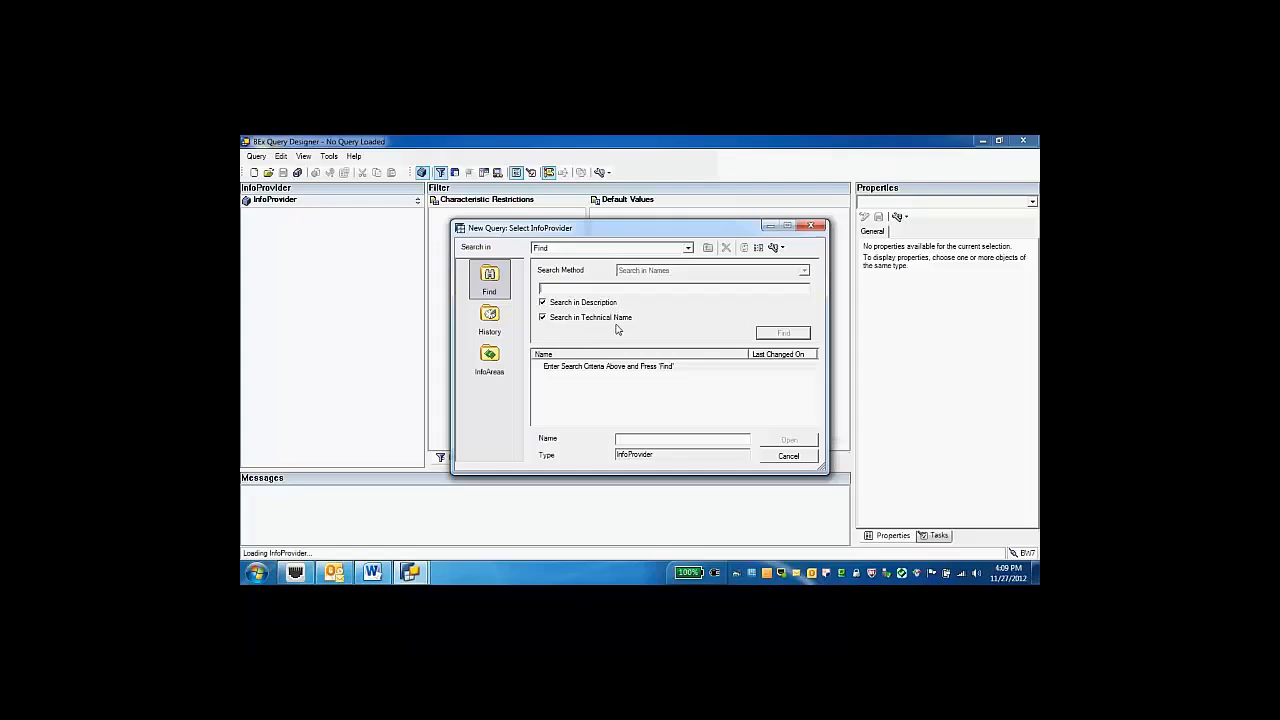
click(492, 328)
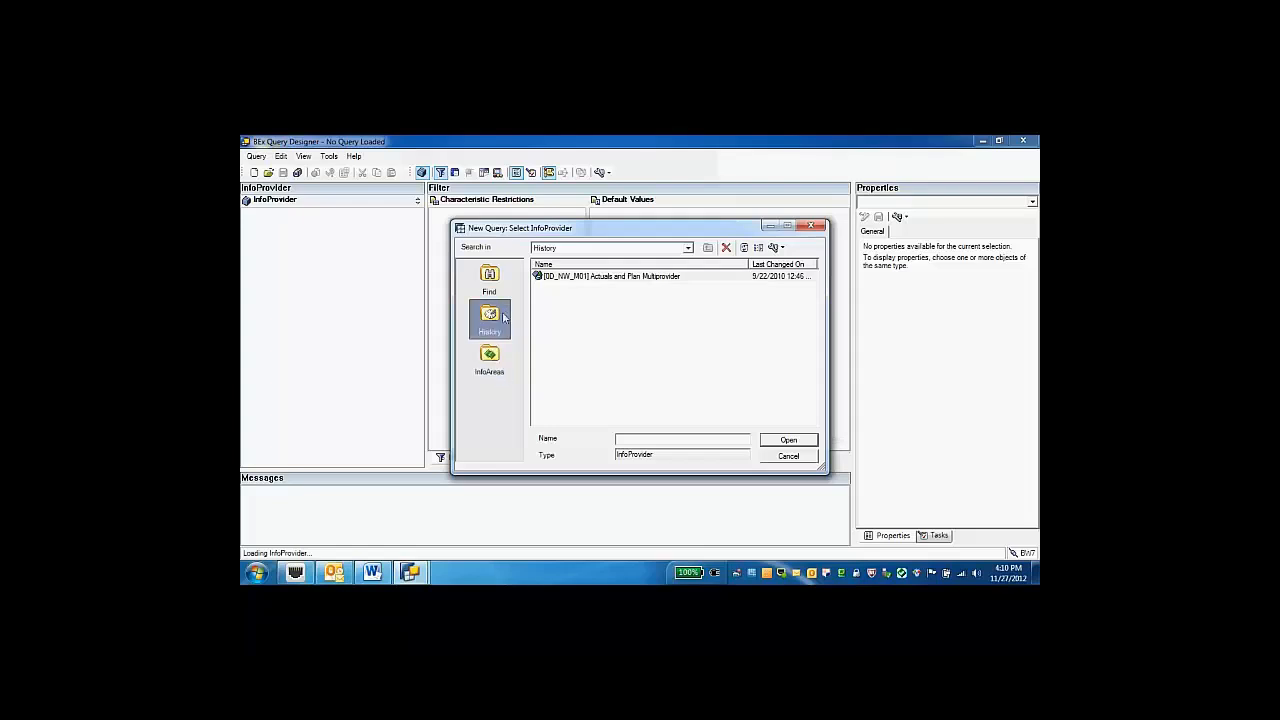
click(624, 279)
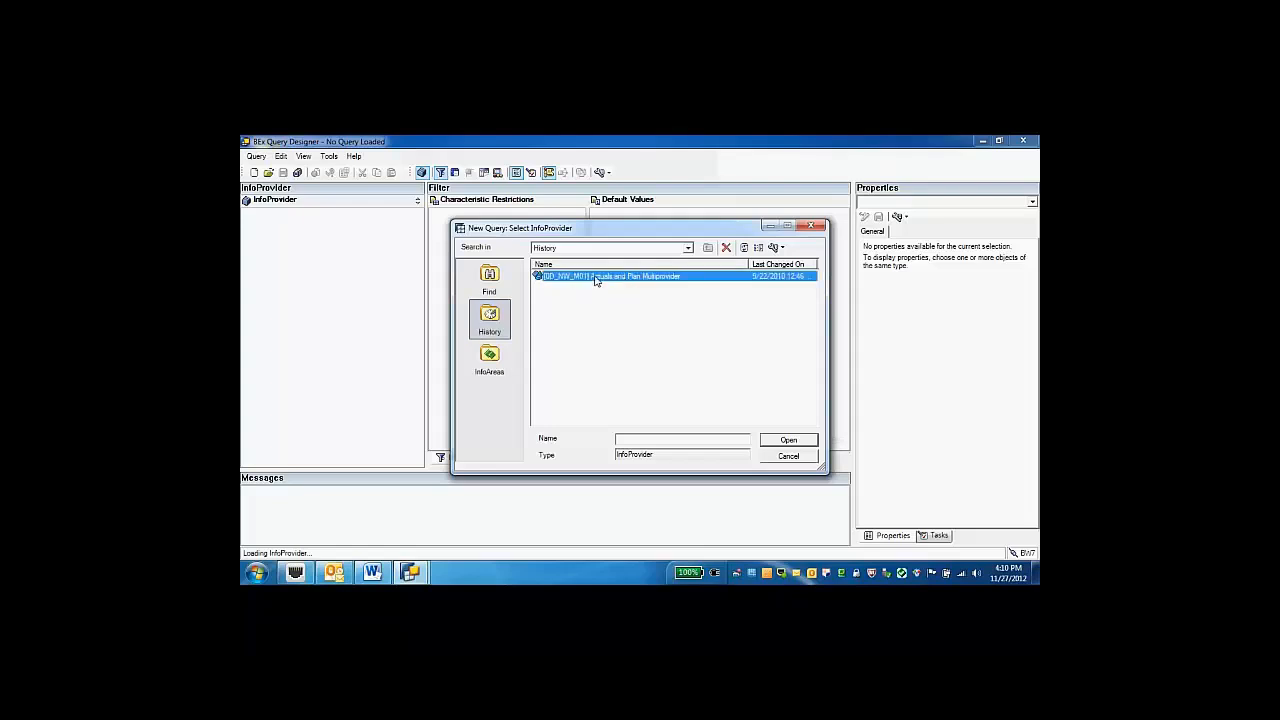
click(789, 442)
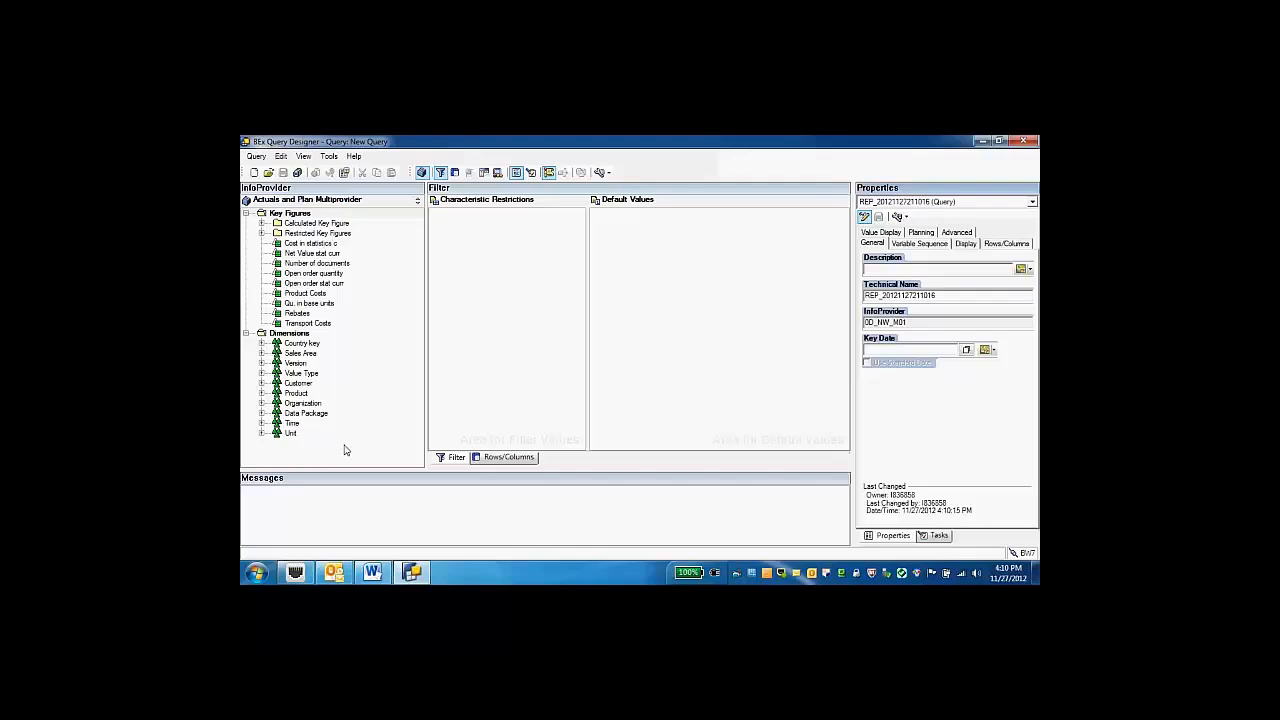
Expand the Sales Area dimension and allow external access to the query by OLE DB for OLAP
click(261, 353)
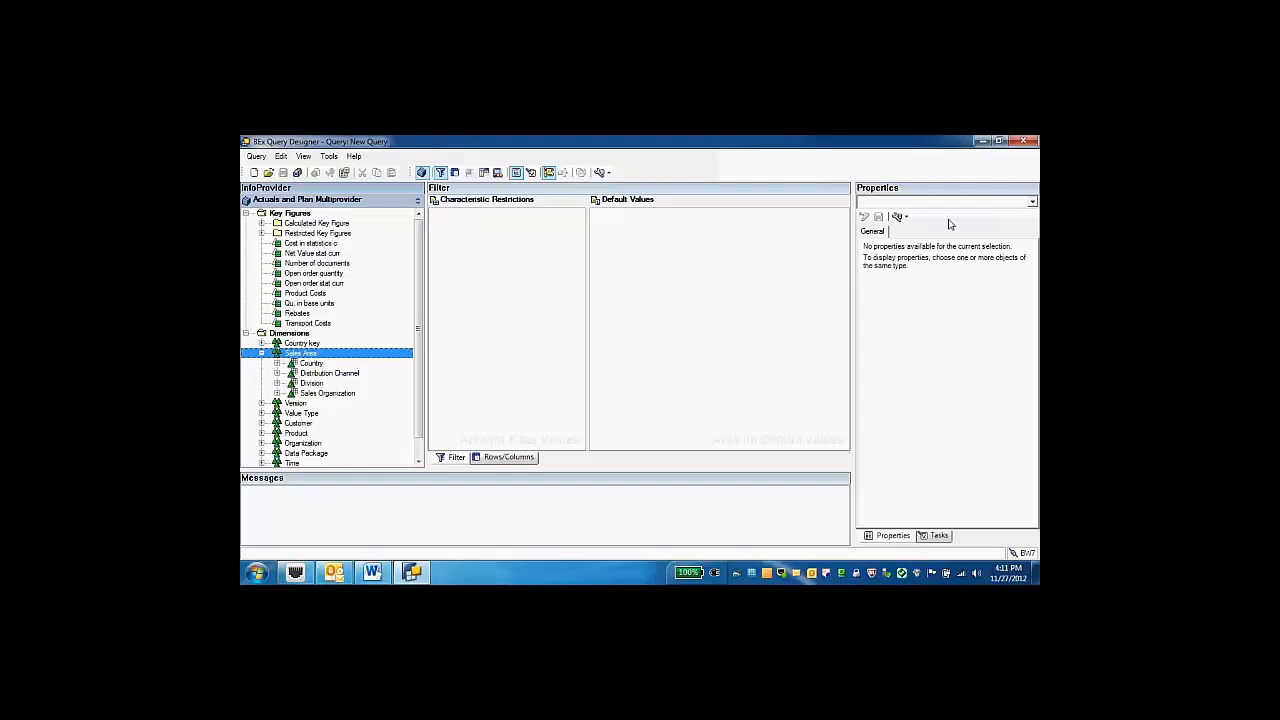
click(1031, 201)
click(955, 216)
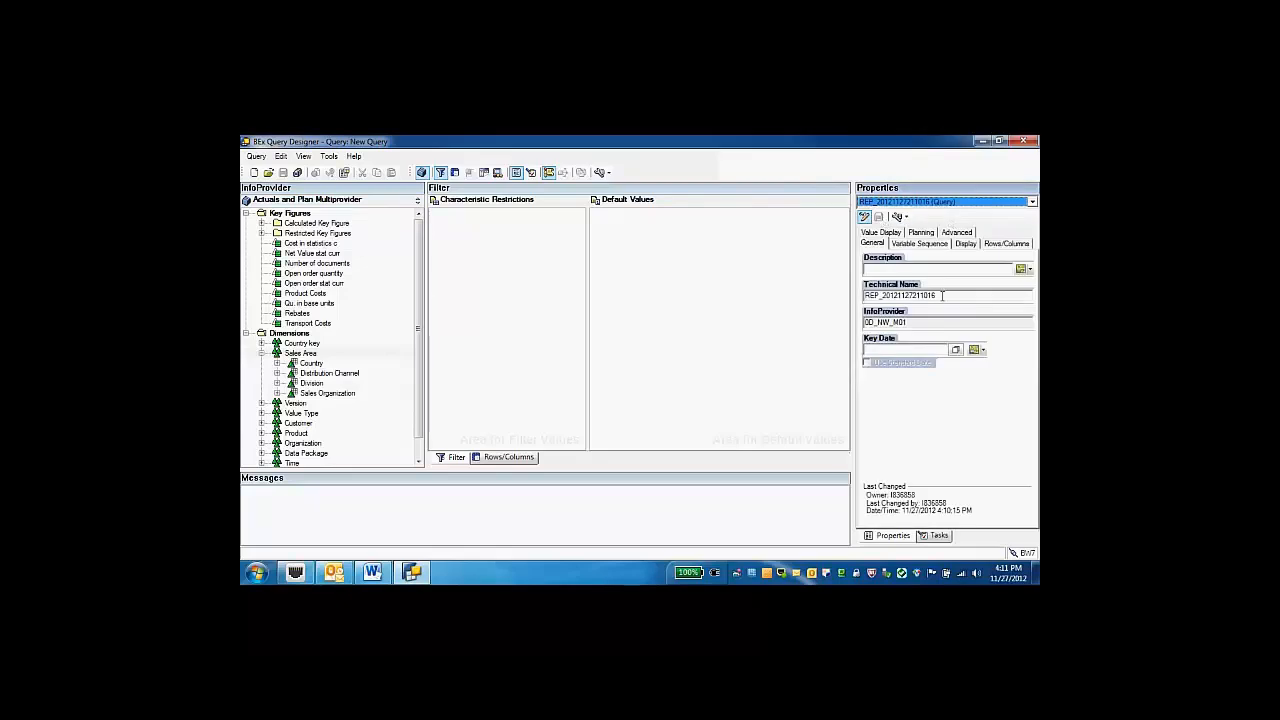
click(921, 249)
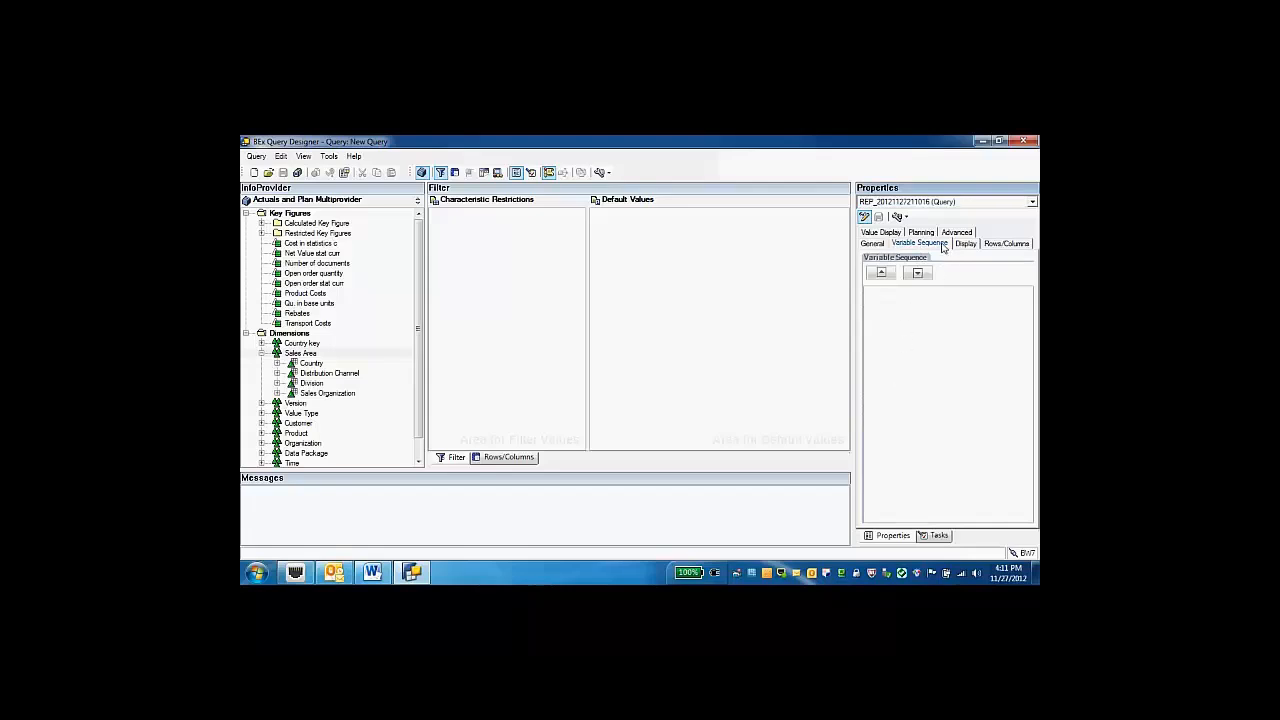
click(958, 246)
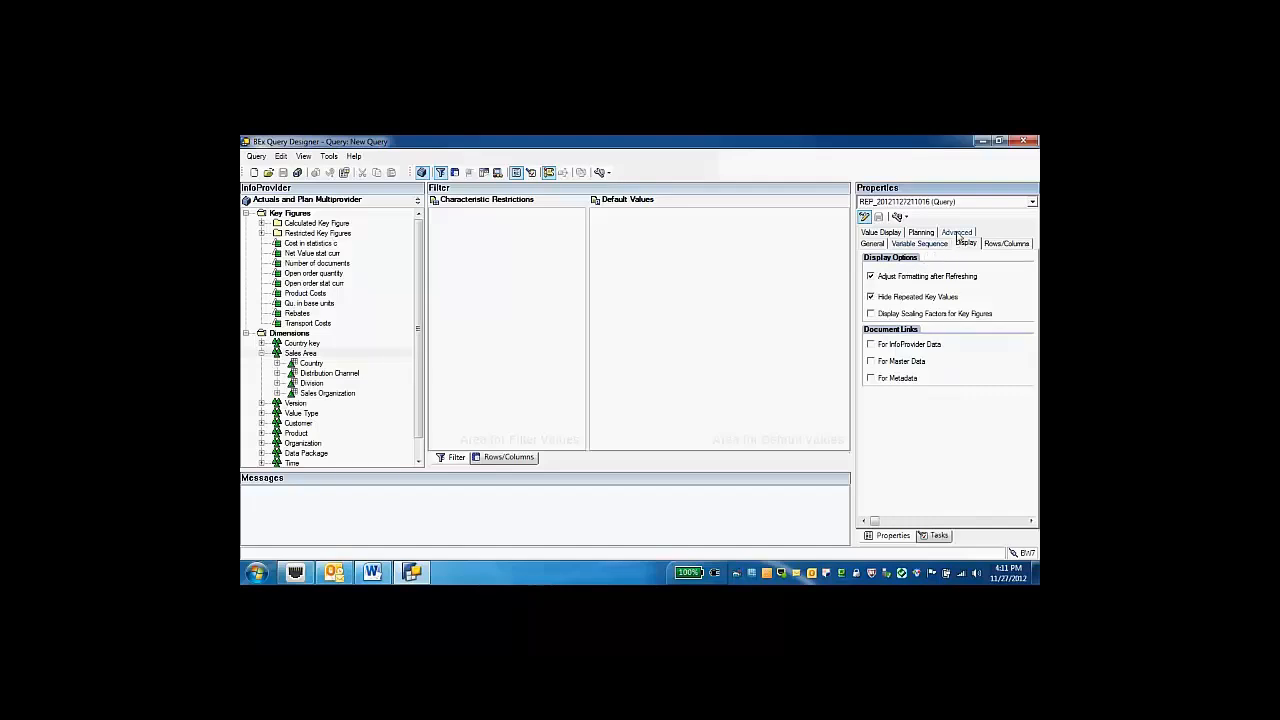
click(956, 232)
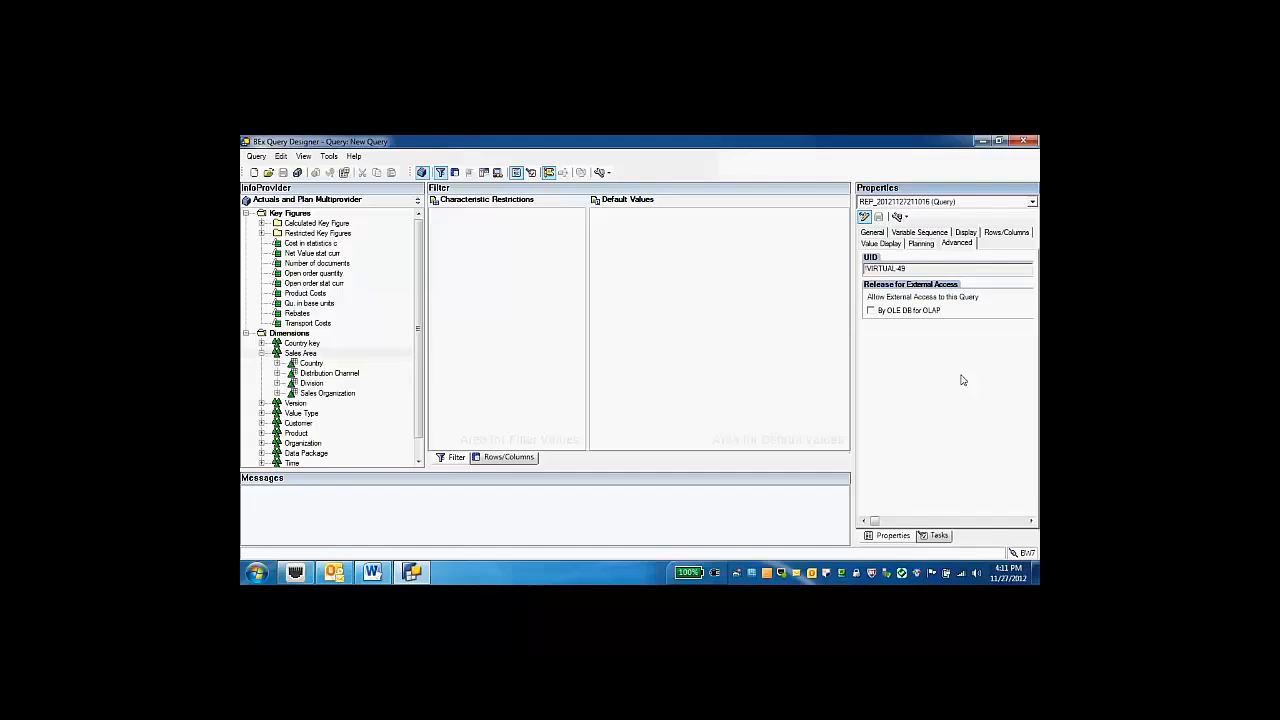
click(871, 311)
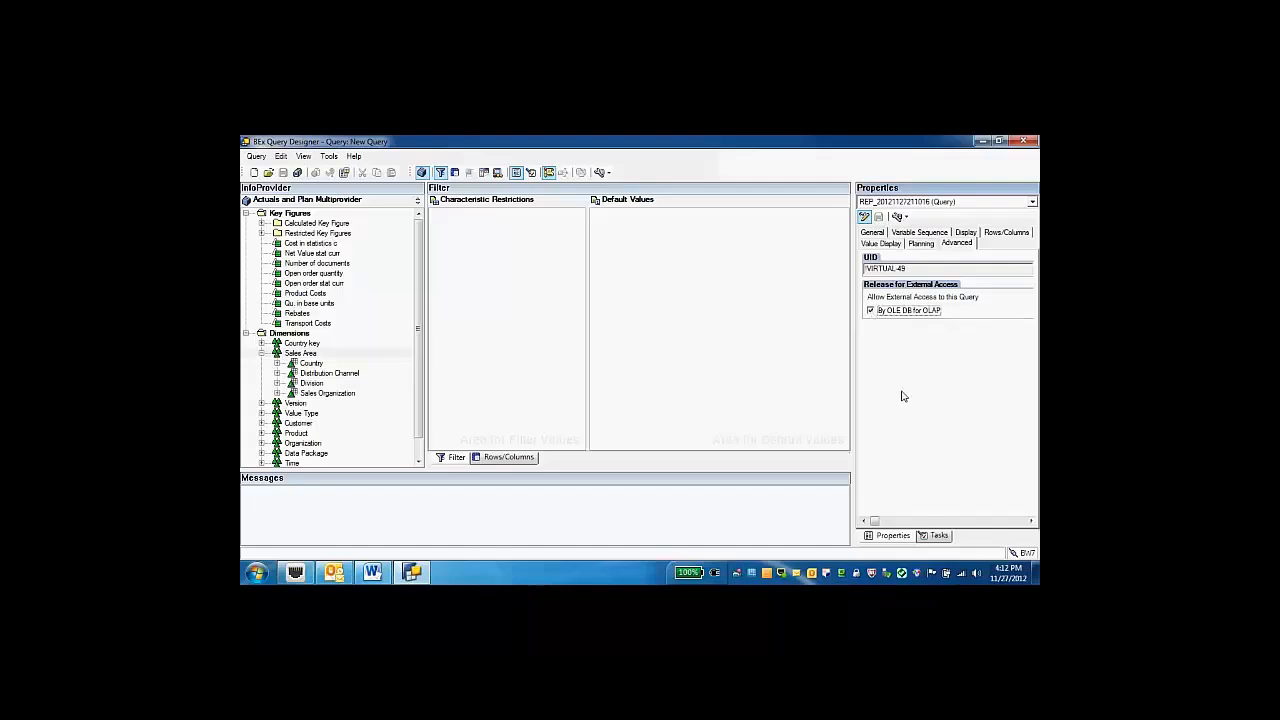
Add Country and Division from the Sales Area dimension to the query's free characteristics
click(507, 459)
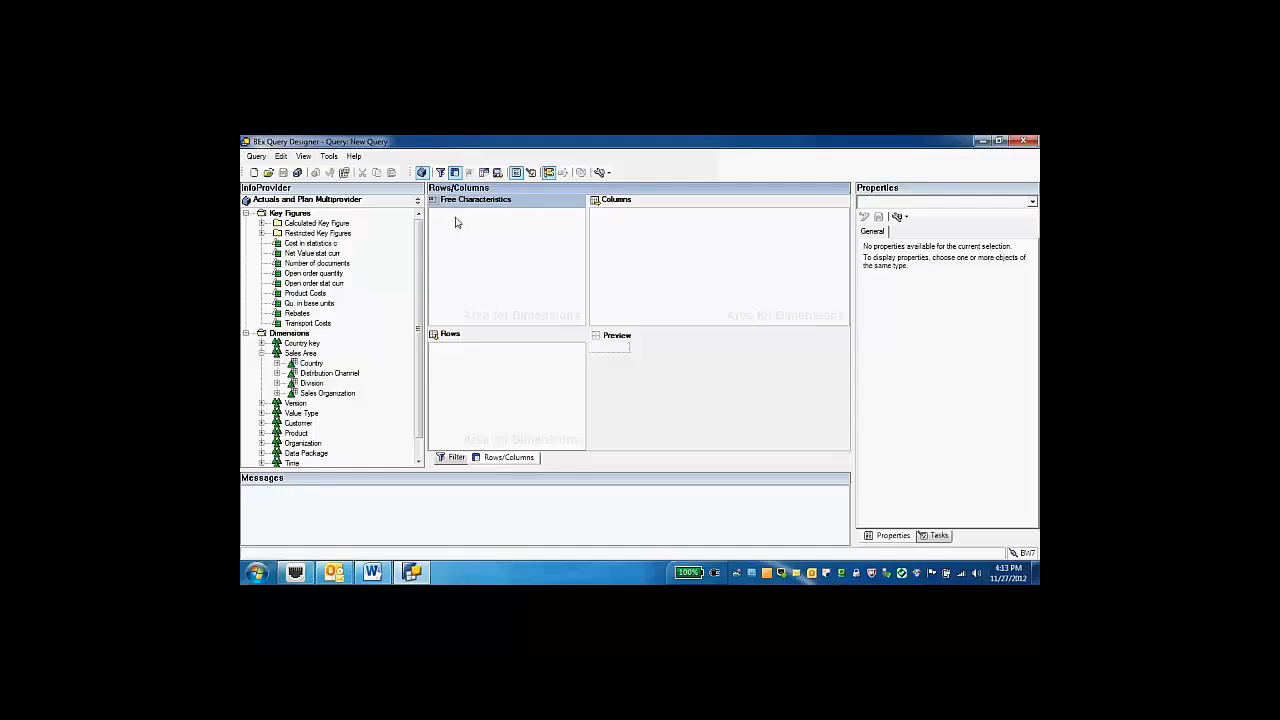
drag(300, 366, 466, 297)
drag(311, 383, 472, 299)
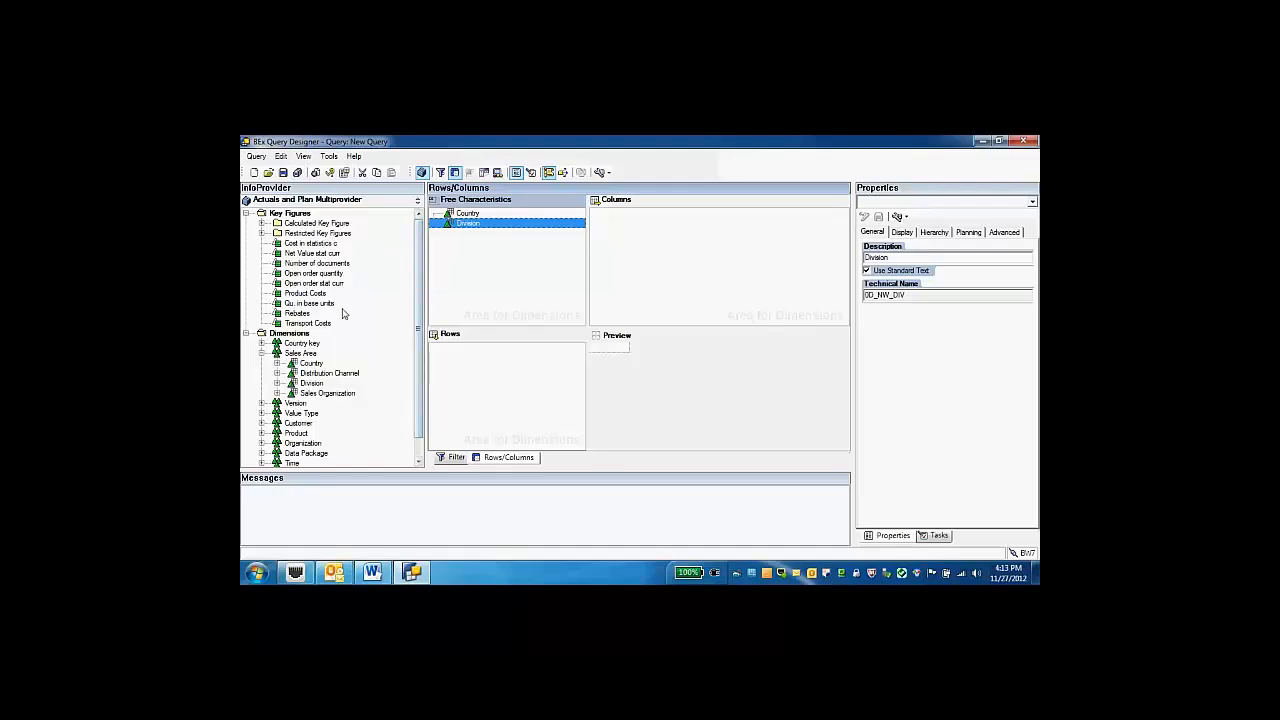
Add the Open order quantity key figure to the query's columns
click(314, 274)
drag(314, 274, 284, 276)
drag(600, 263, 649, 242)
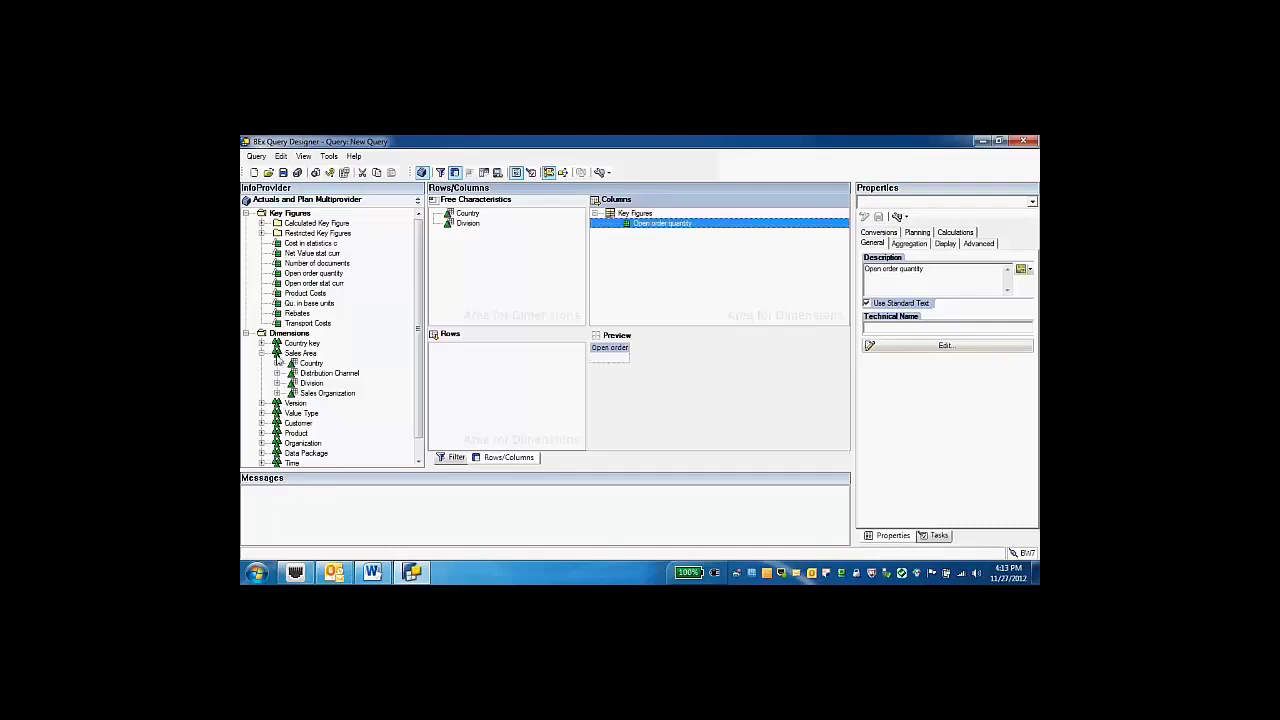
Add Sold-to Party and Ship-to Party from the Customer dimension to the query's rows
click(261, 353)
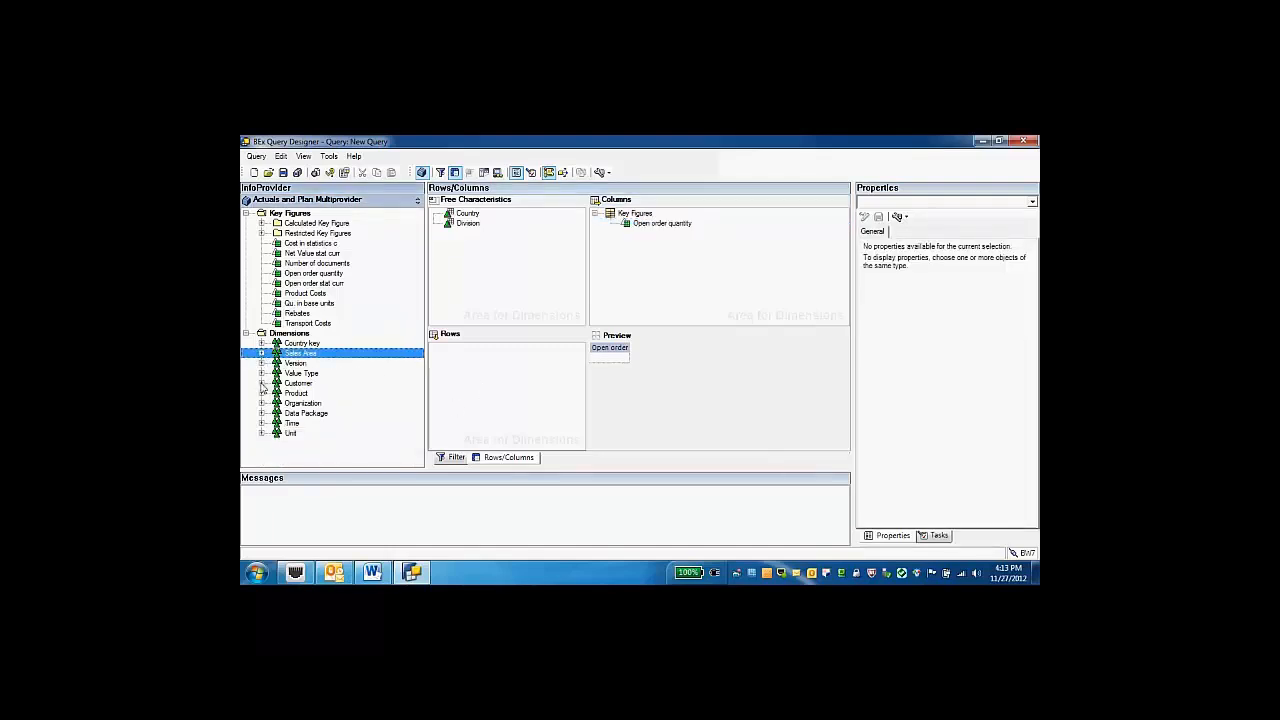
click(261, 383)
drag(310, 413, 467, 376)
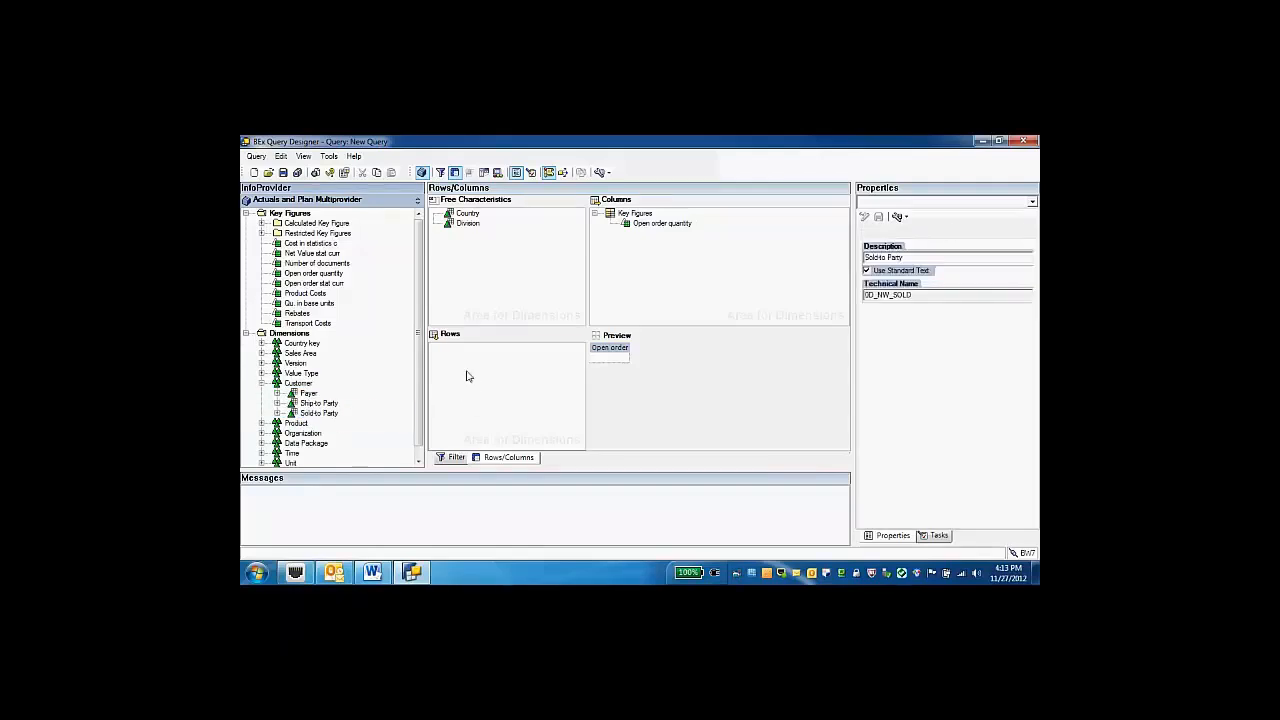
drag(296, 404, 481, 391)
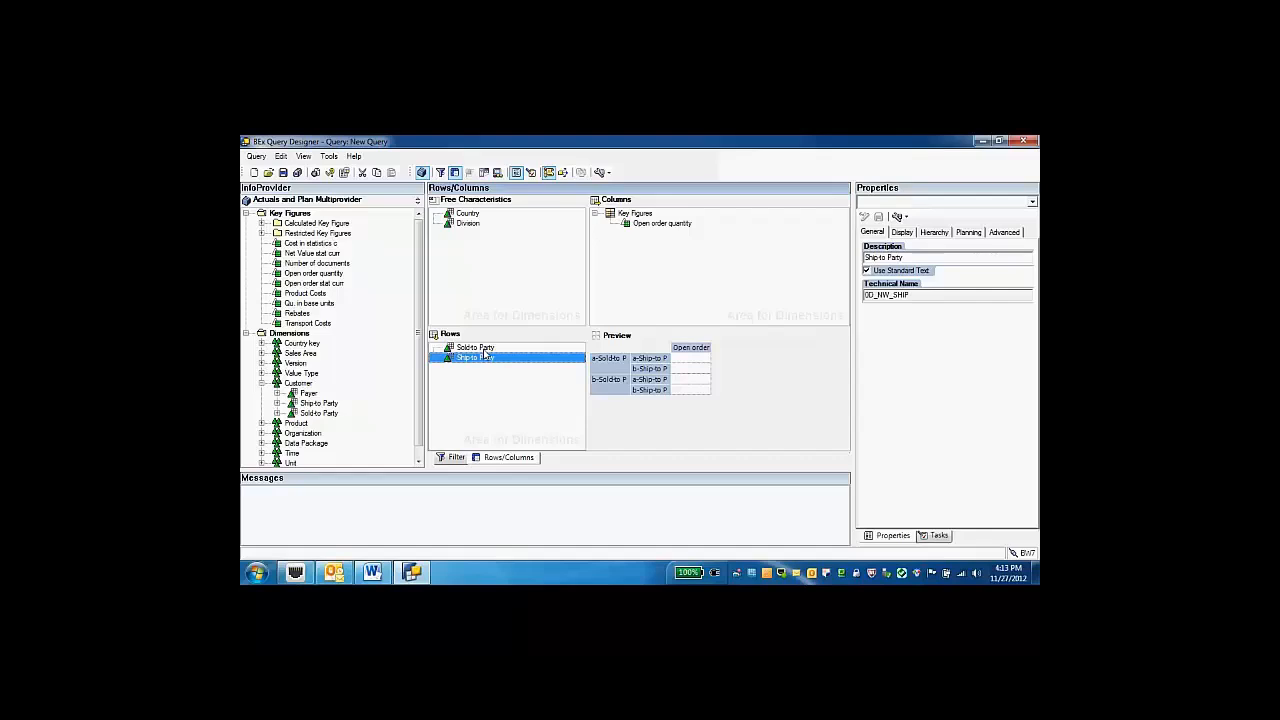
Set the value display of both Sold-to Party and Ship-to Party to Key and text
key(Up)
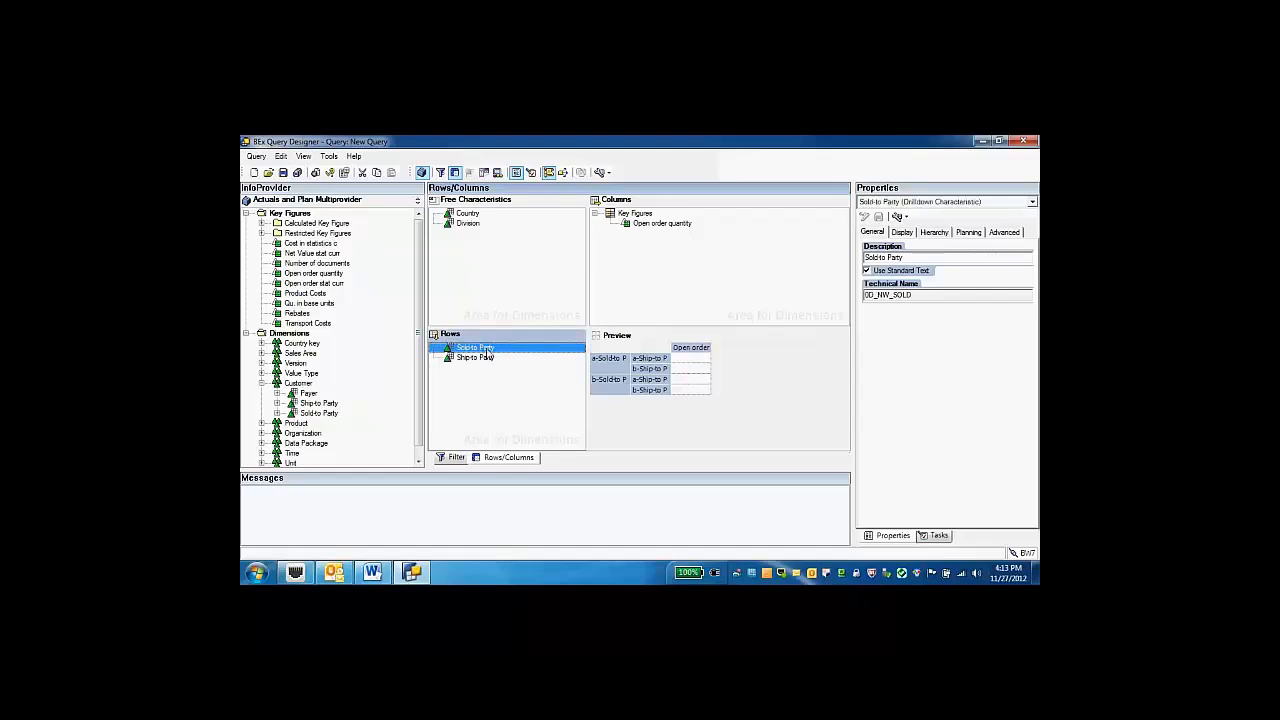
click(899, 234)
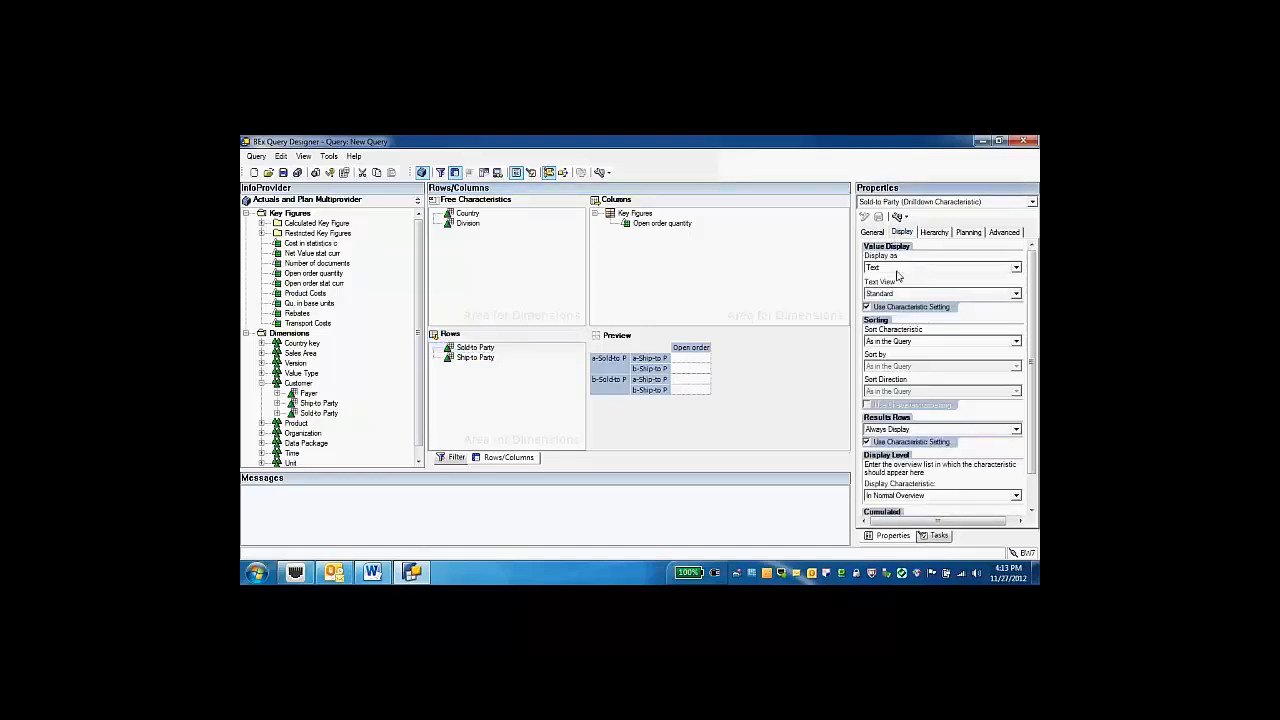
click(897, 268)
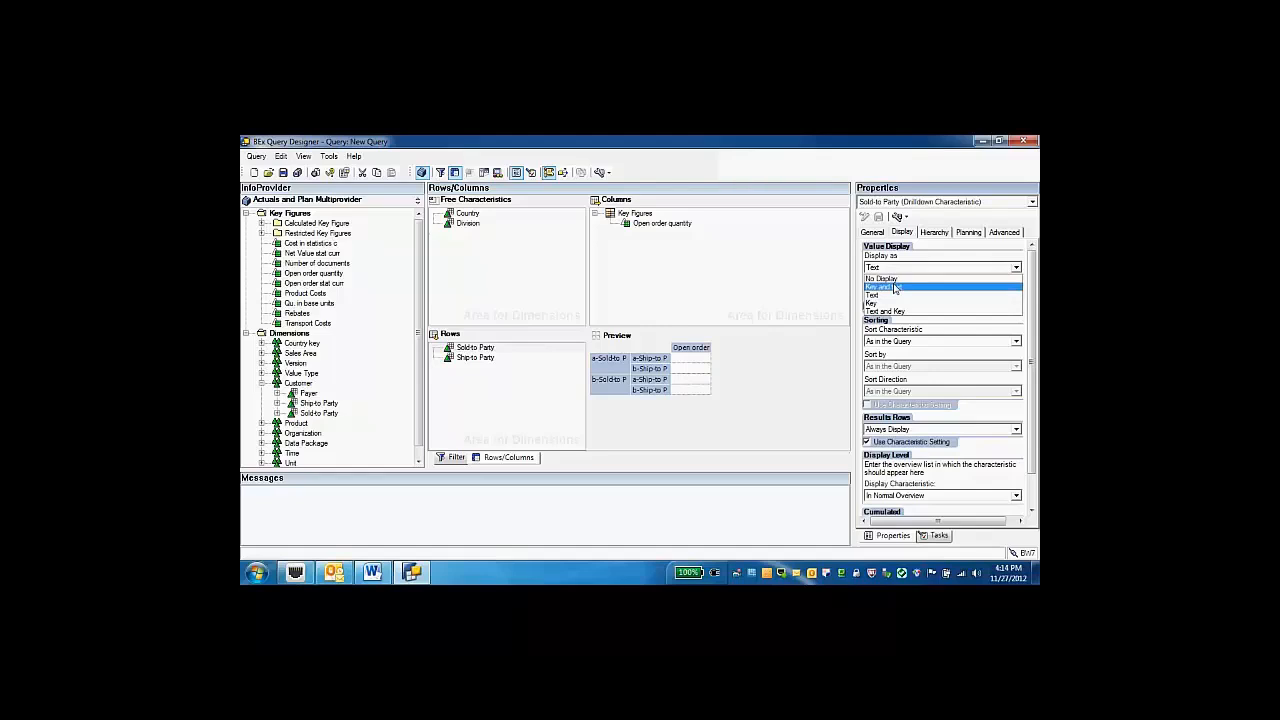
click(895, 295)
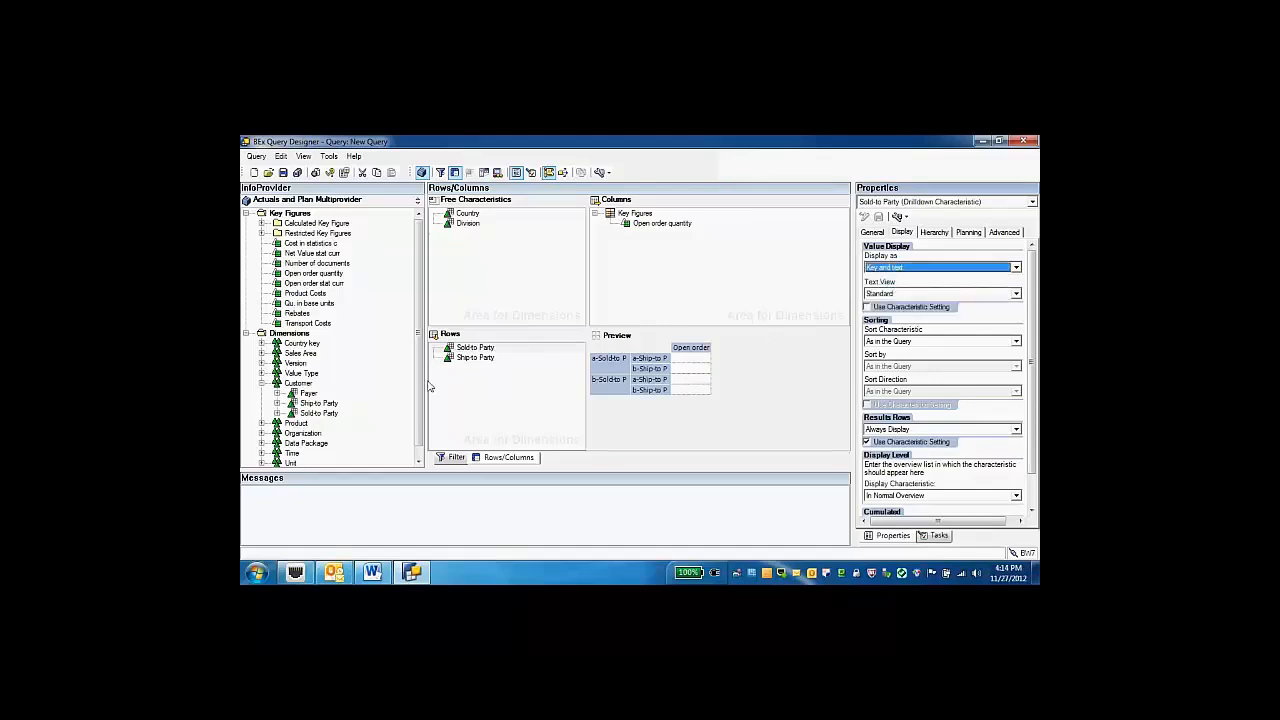
click(469, 360)
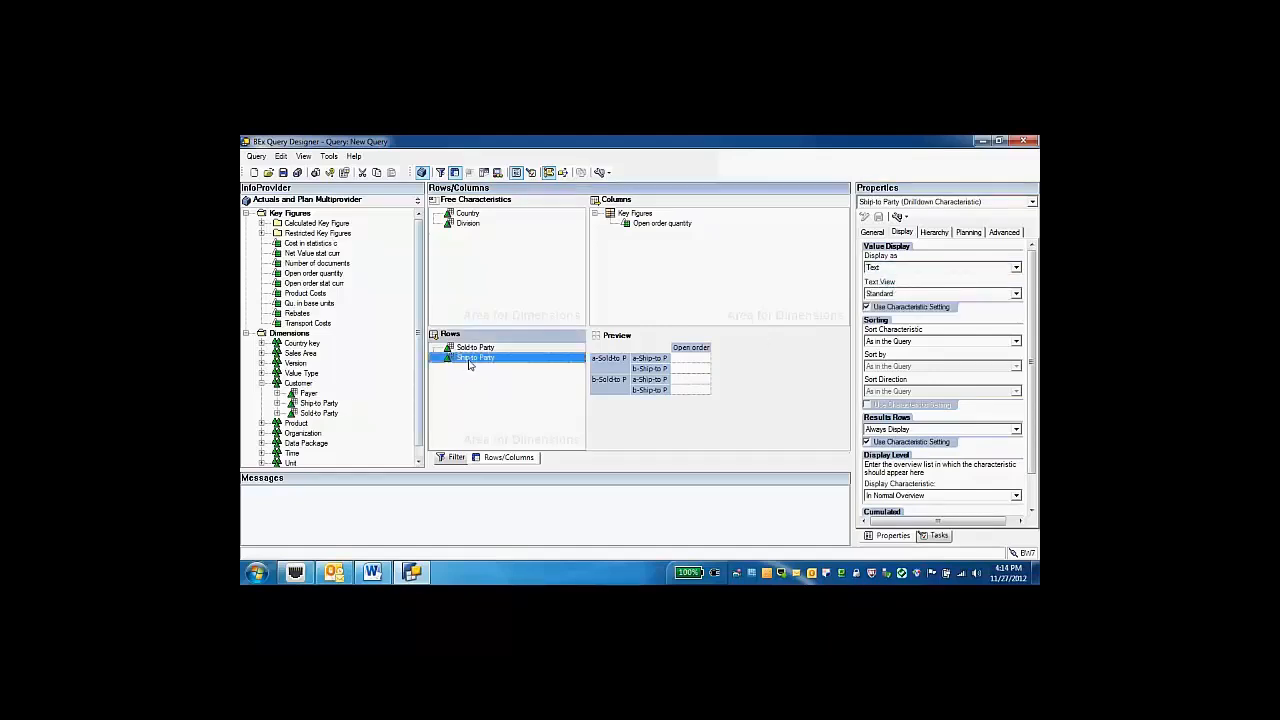
click(888, 268)
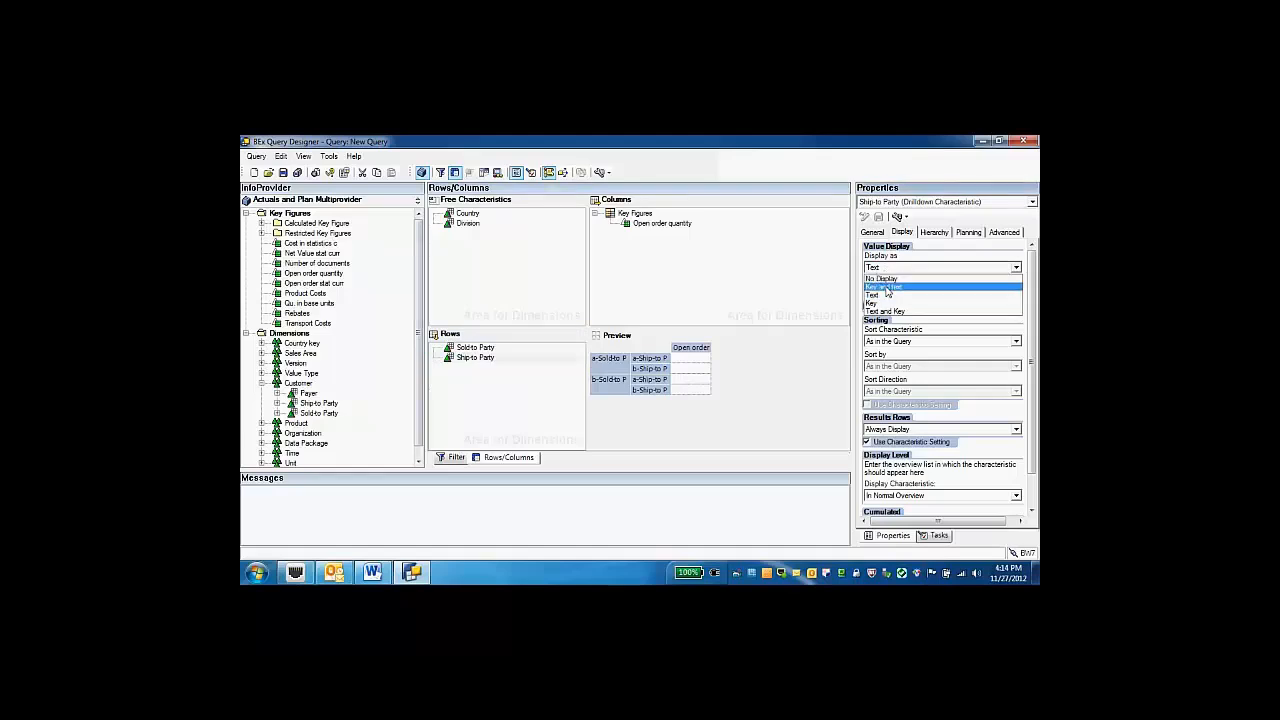
click(886, 288)
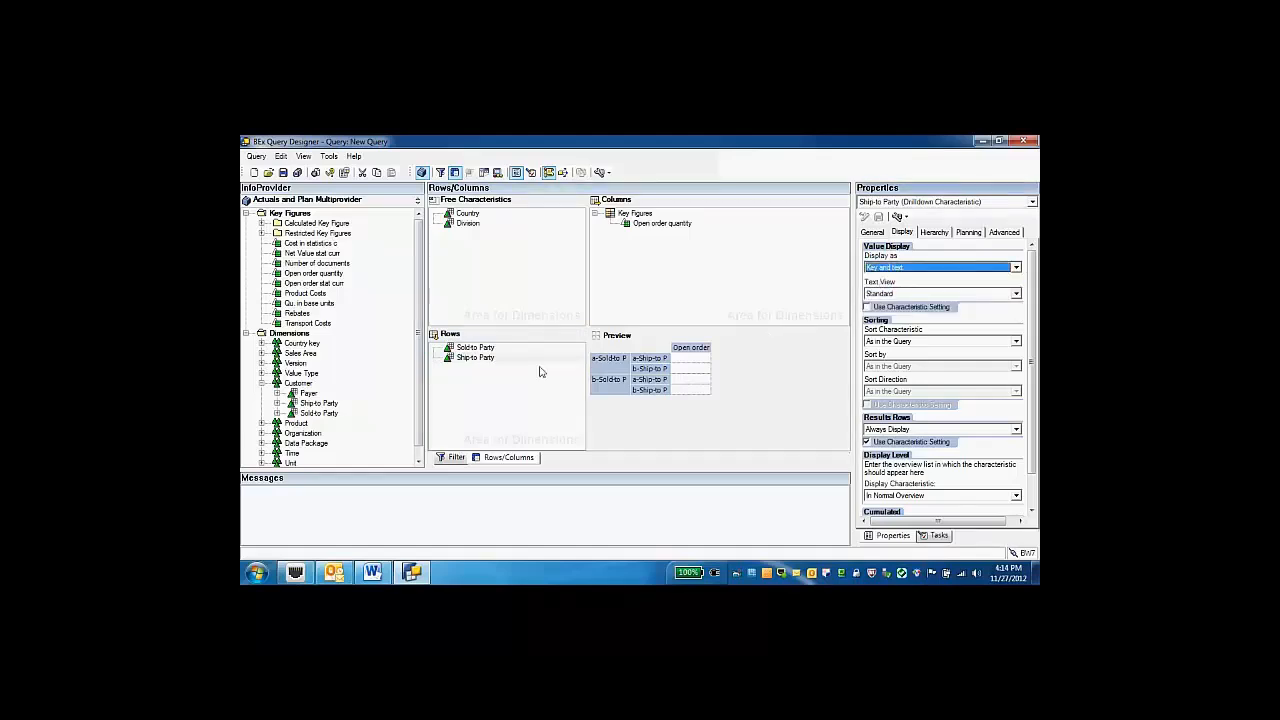
Set the number of decimal places for the Open order quantity column to 0
click(666, 224)
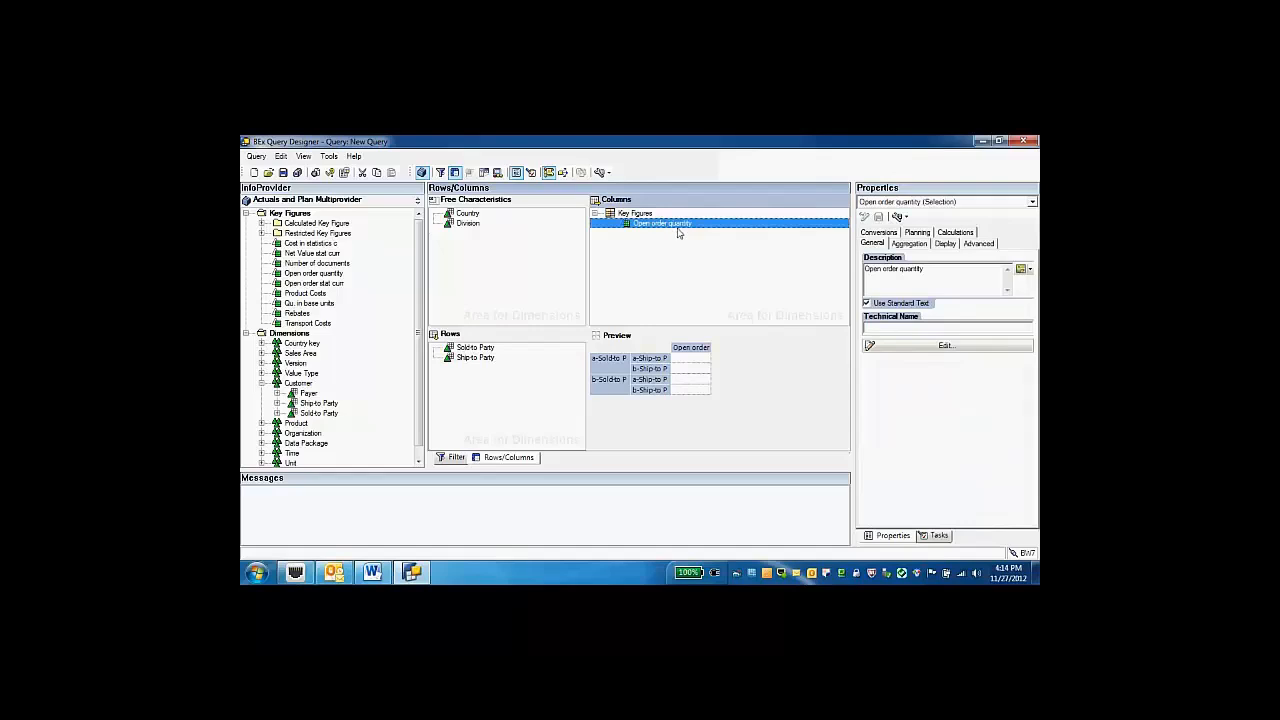
click(944, 245)
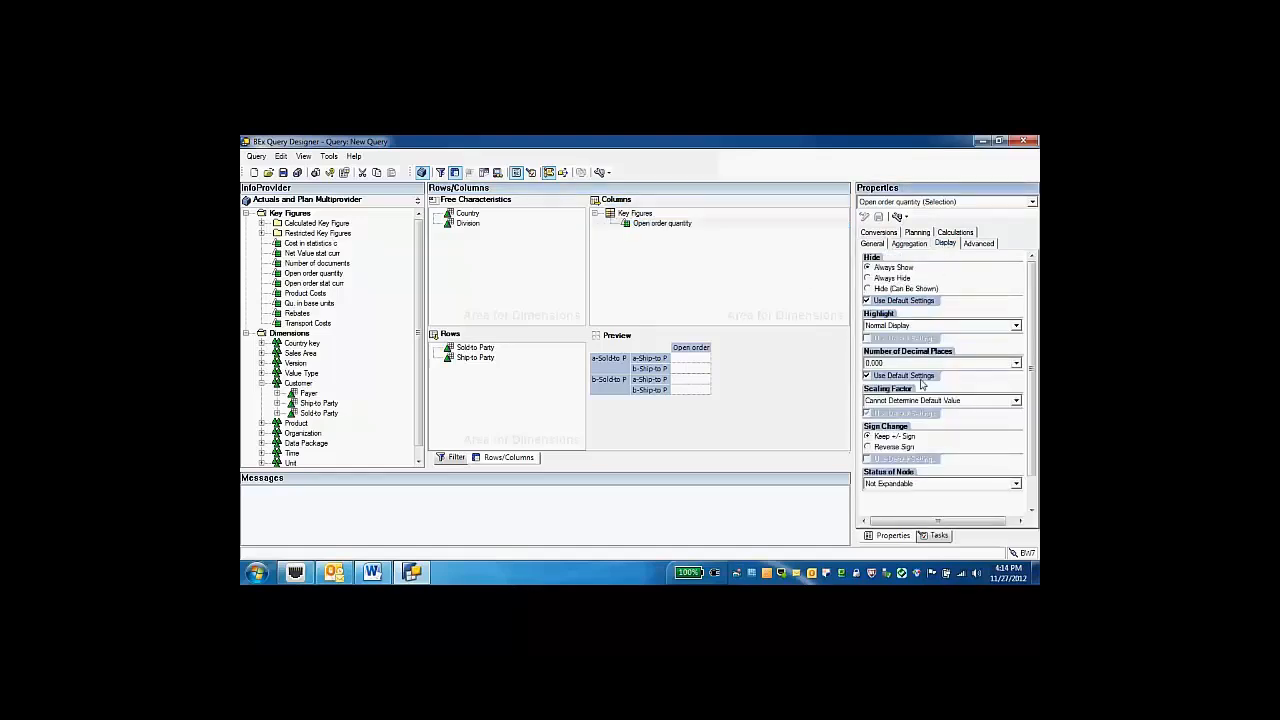
click(992, 364)
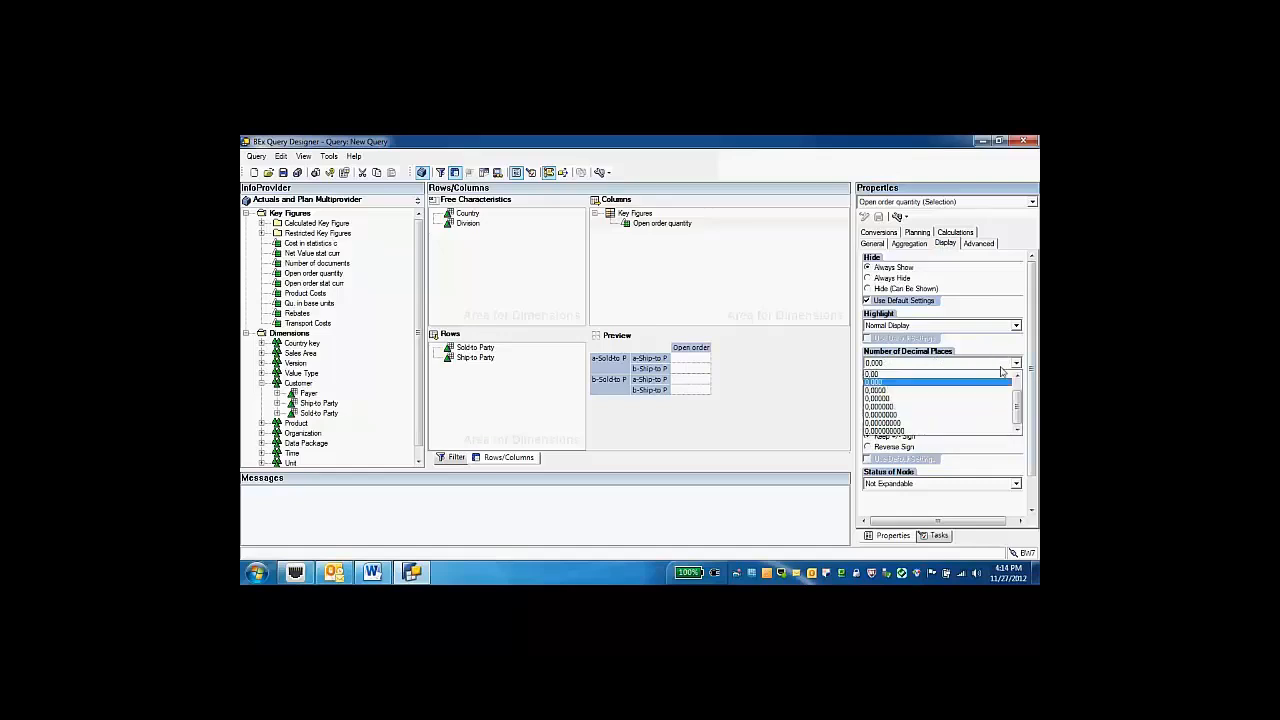
click(1016, 376)
click(1016, 376)
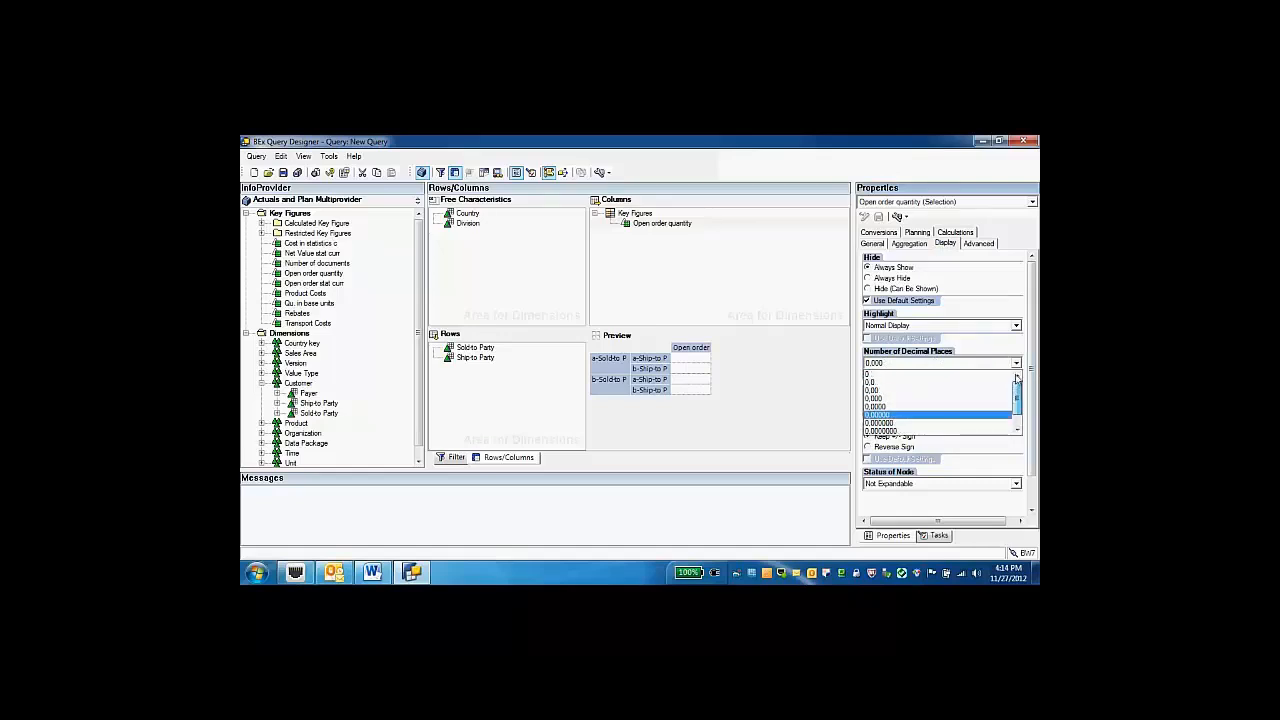
click(889, 376)
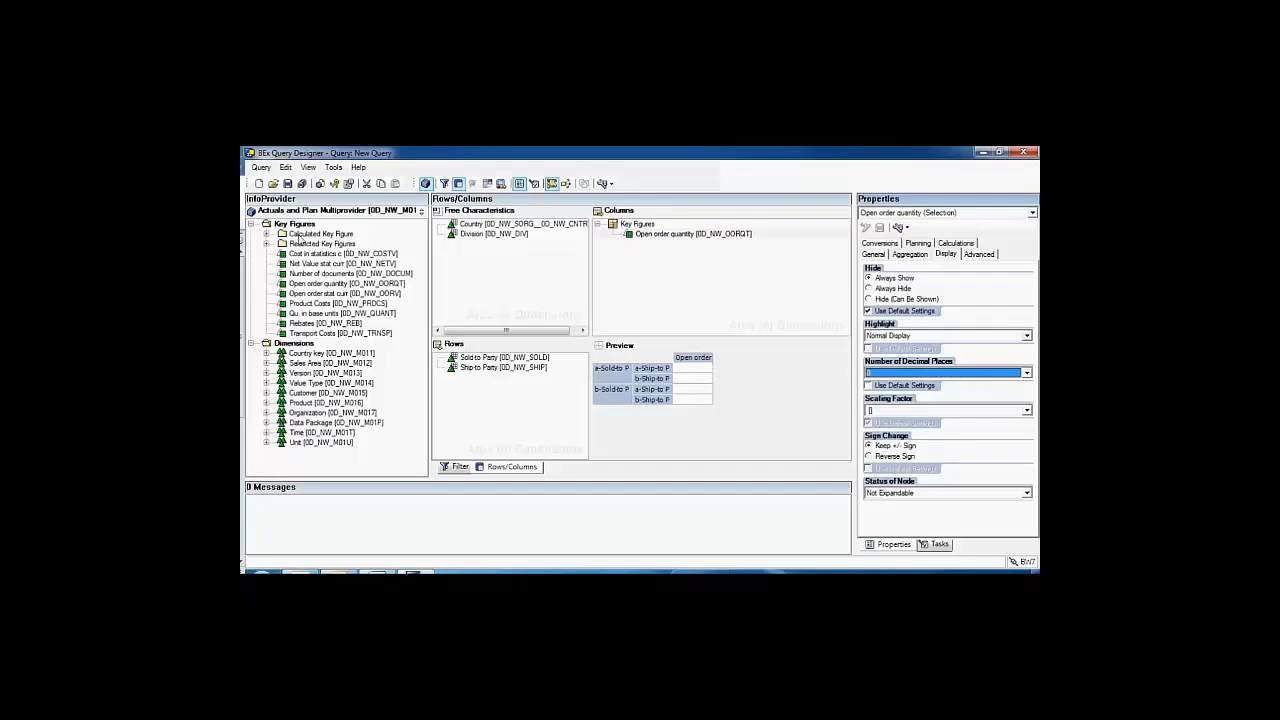
Create a new calculated key figure in the InfoProvider and open its definition for editing
right_click(299, 236)
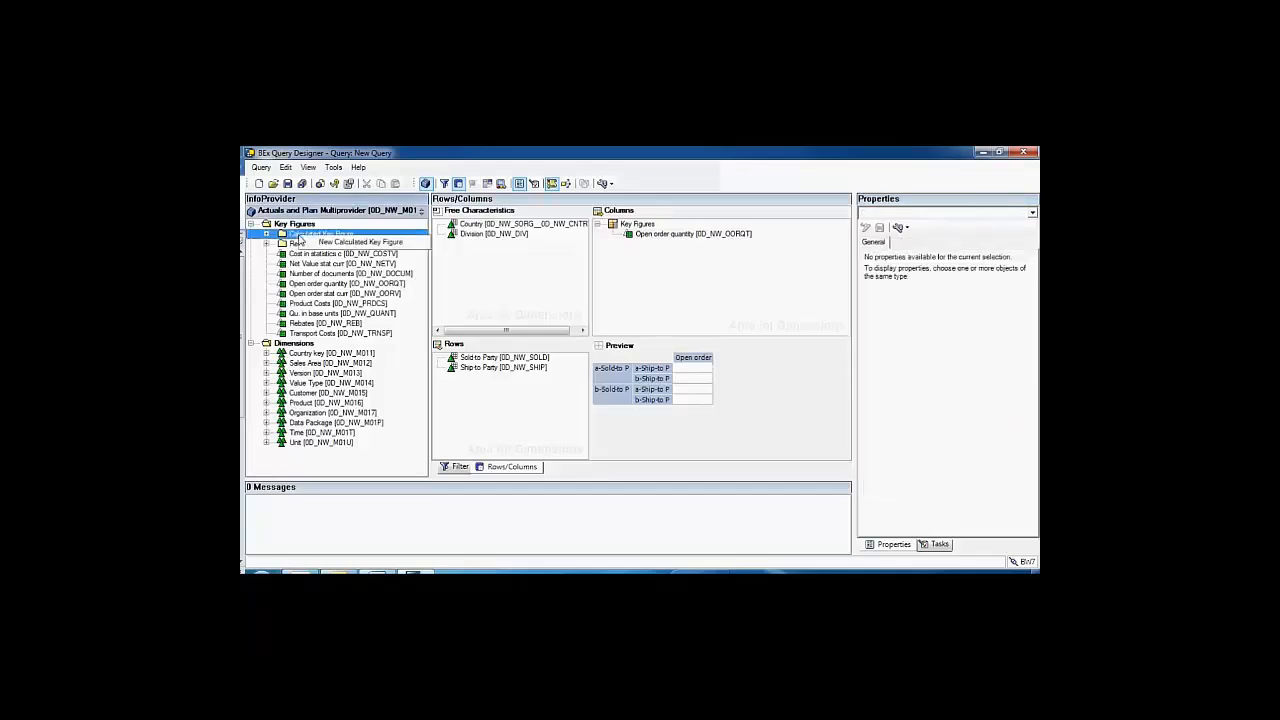
click(321, 244)
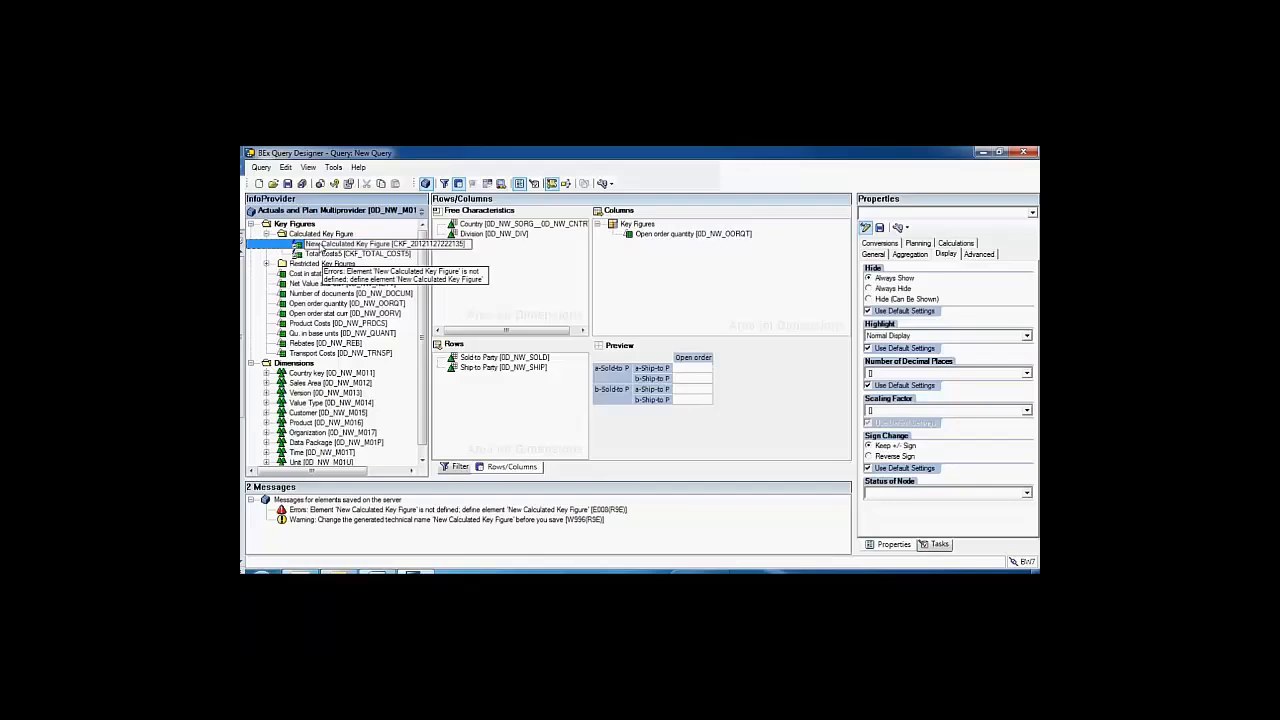
right_click(325, 249)
click(343, 250)
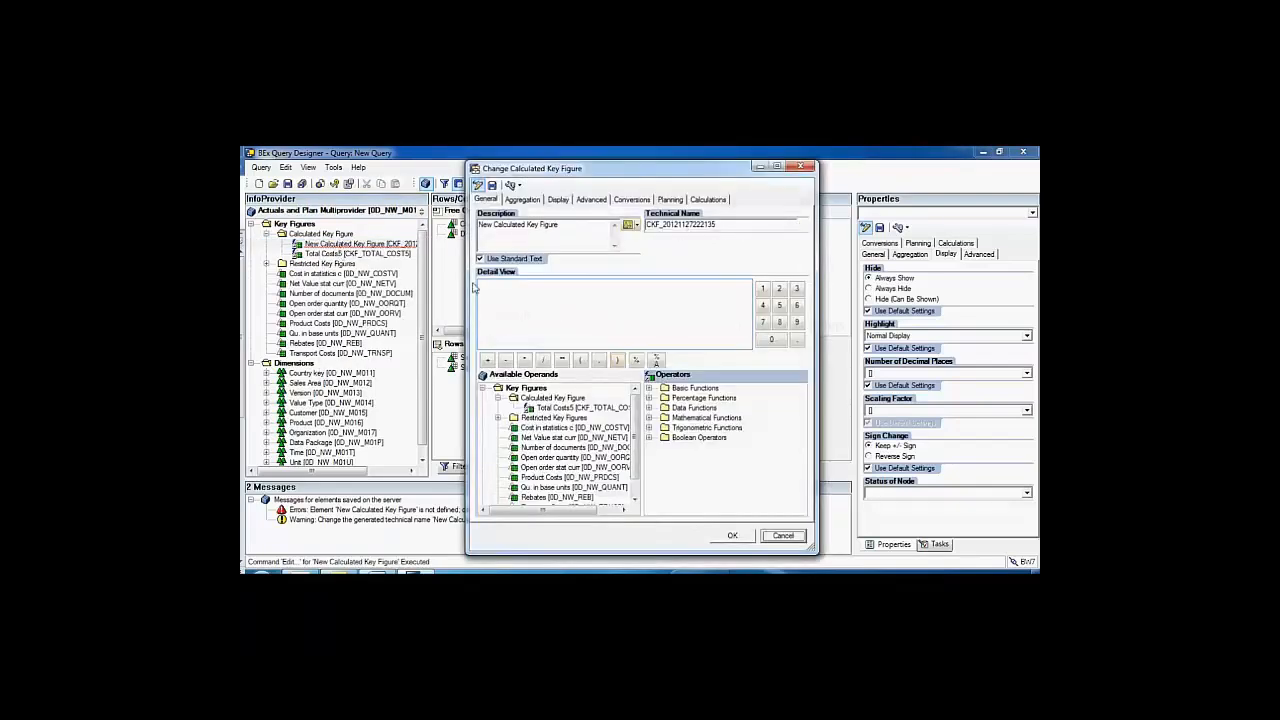
Set the calculated key figure's description to Total Cost and its technical name to CKF_TOT_COST
click(563, 225)
drag(540, 227, 460, 228)
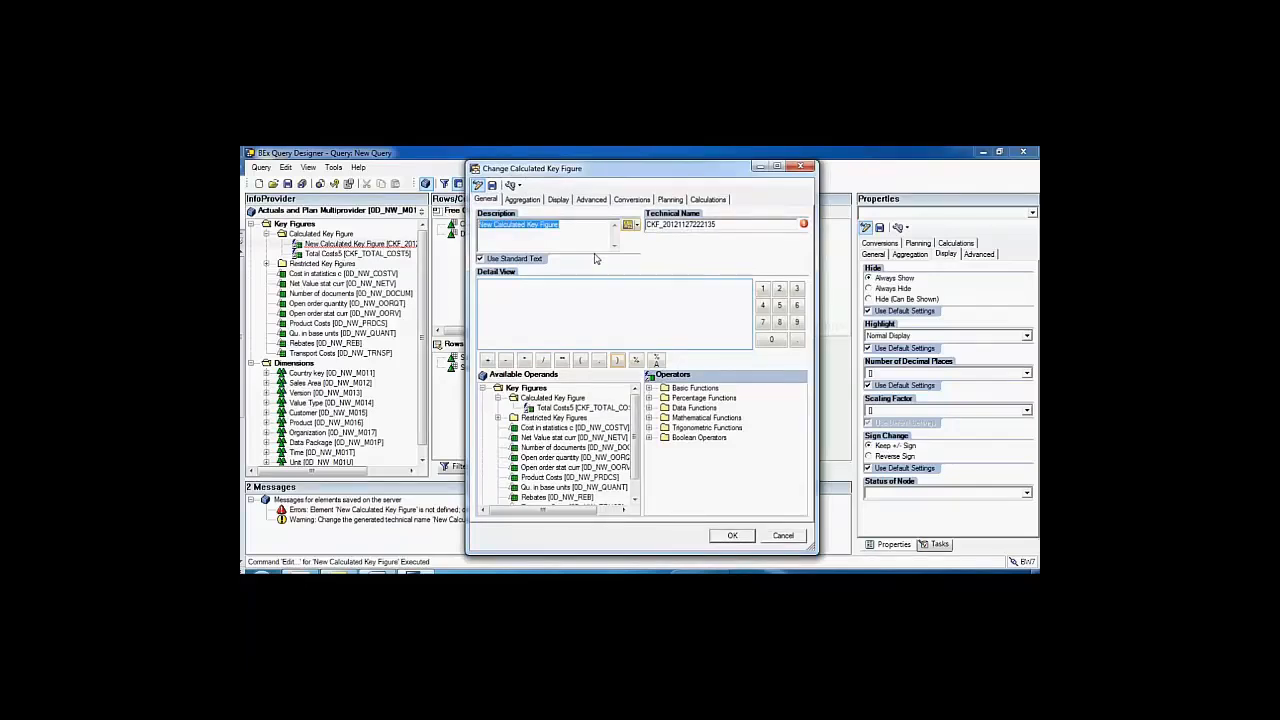
text(Total Cost)
drag(716, 224, 638, 225)
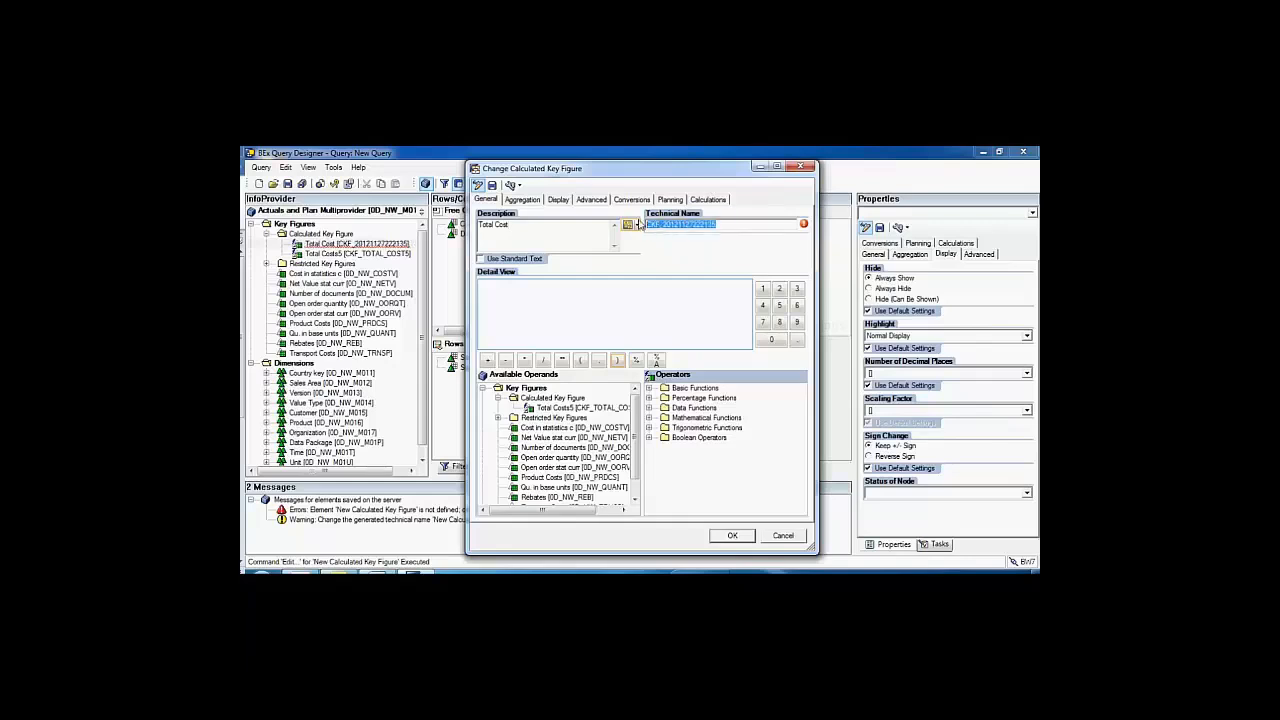
drag(716, 224, 663, 225)
text(TOT_COST)
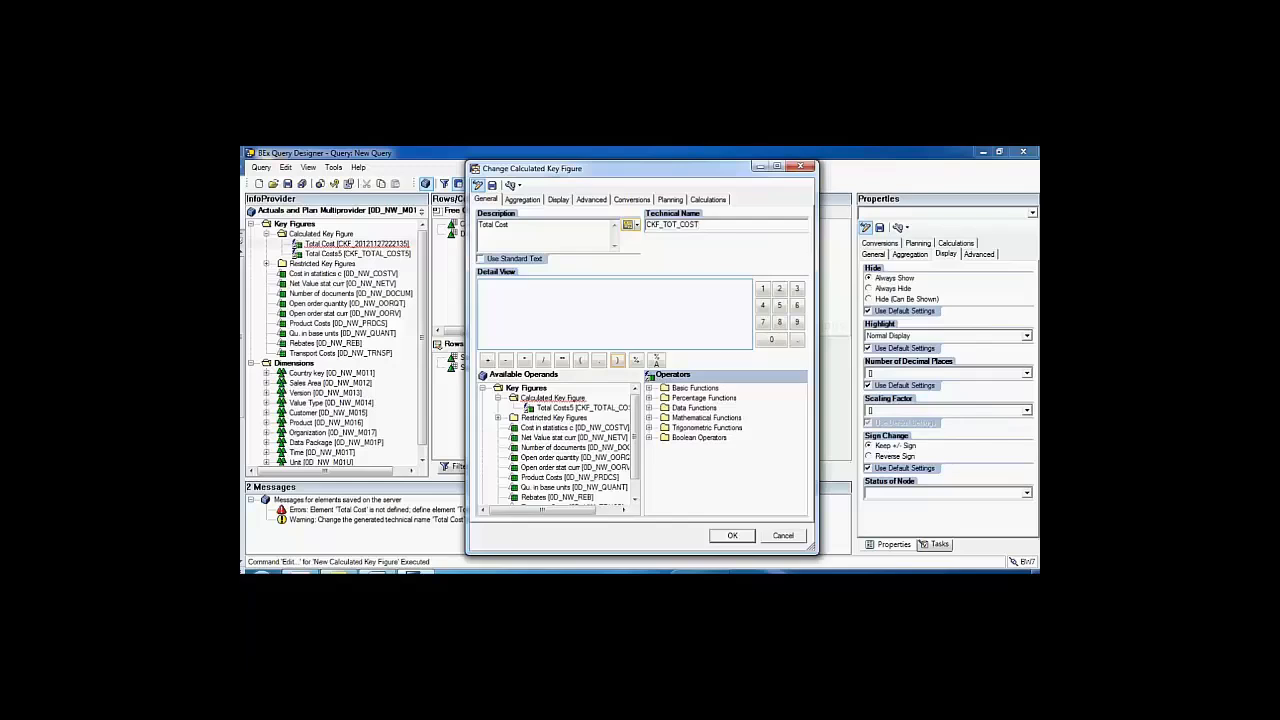
Define the calculated key figure's formula as Product Costs + Transport Costs
click(536, 293)
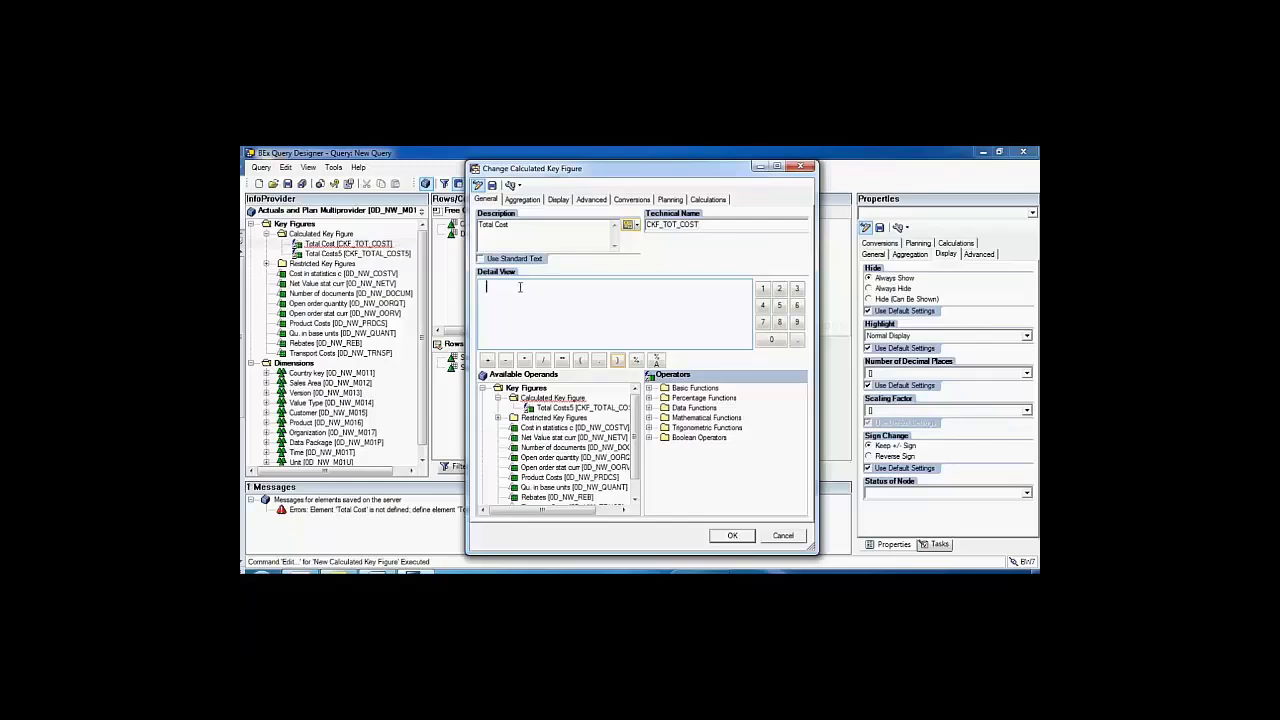
drag(636, 424, 636, 446)
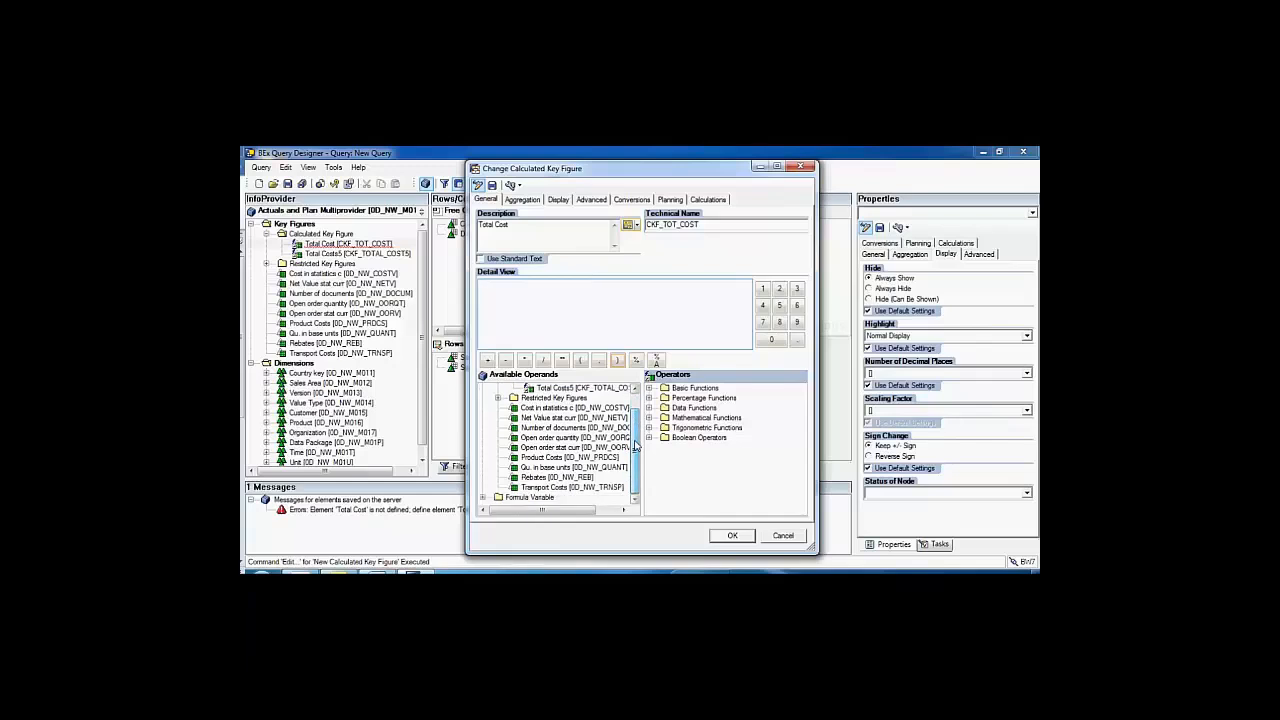
click(549, 458)
double_click(549, 458)
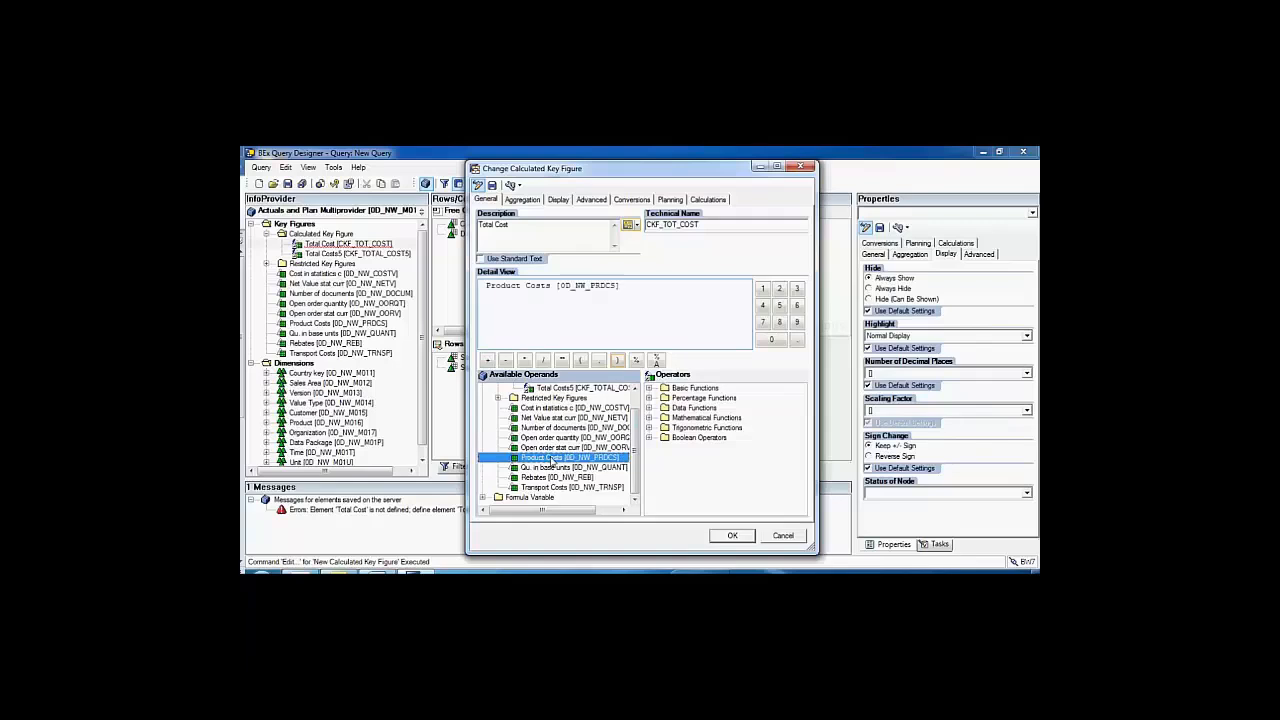
click(487, 360)
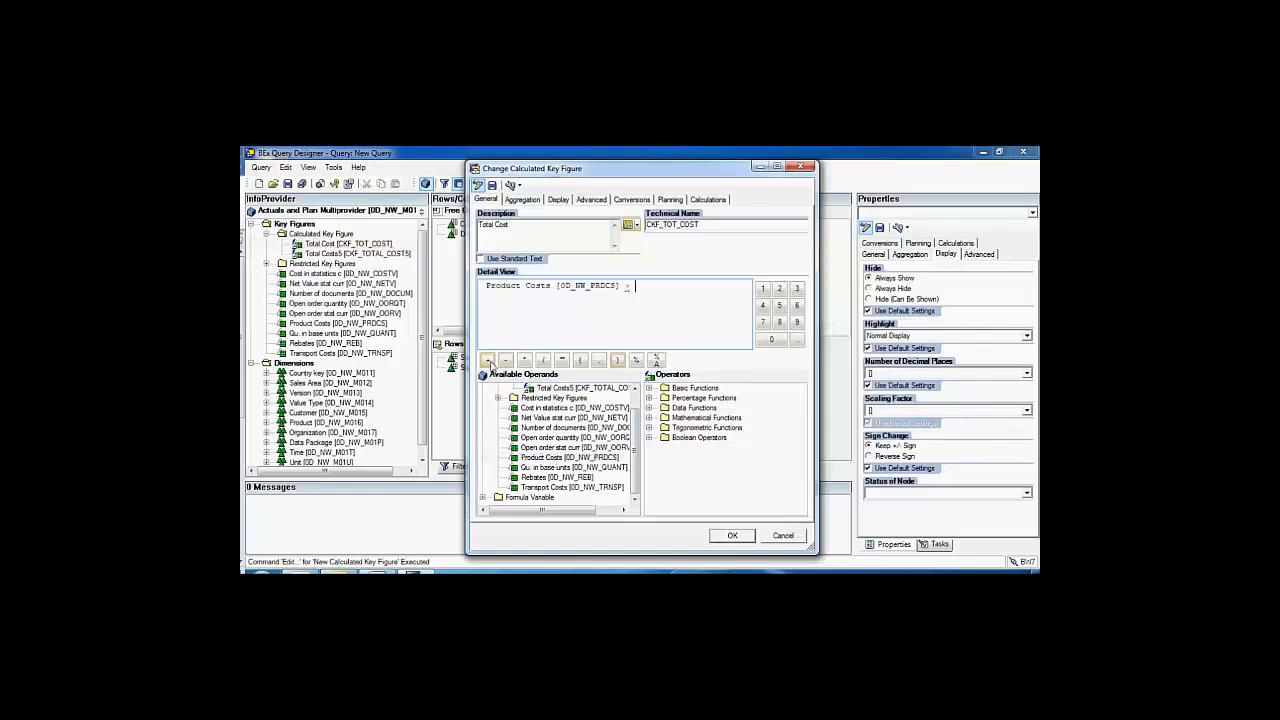
double_click(557, 487)
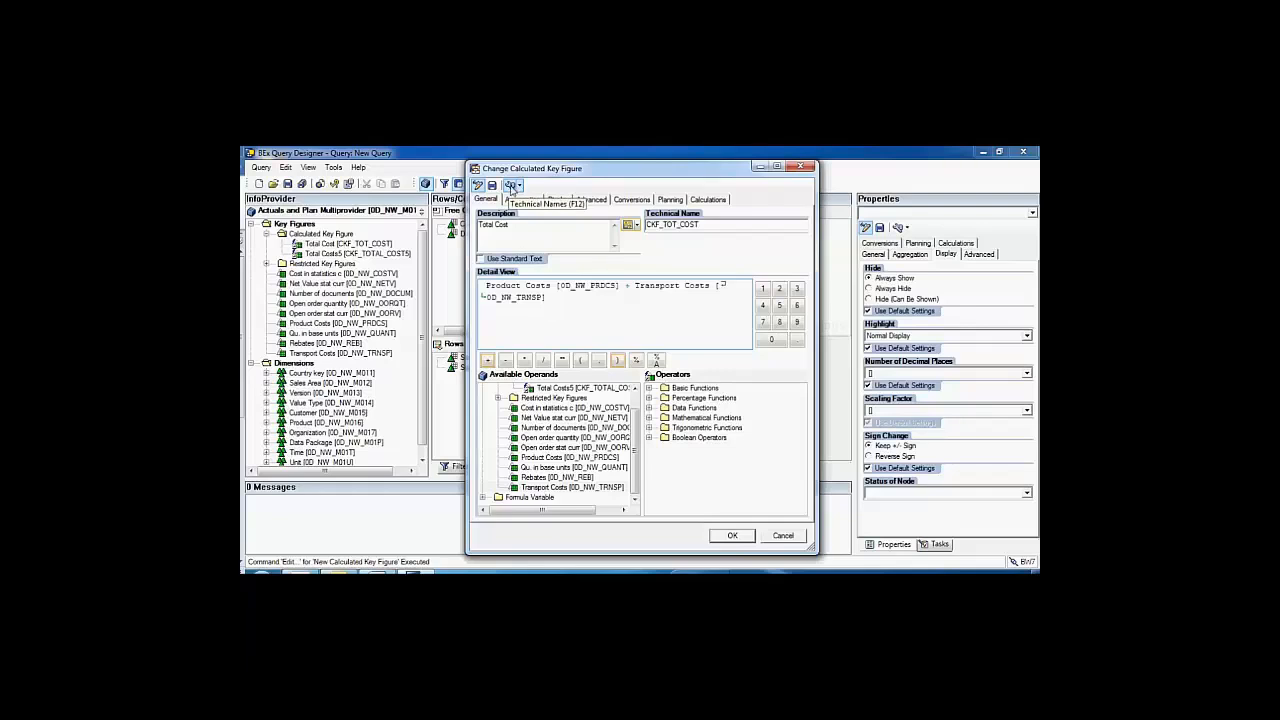
Cycle the technical names display until technical names precede the descriptions, and accept the Total Cost calculated key figure
click(510, 187)
click(510, 187)
click(510, 187)
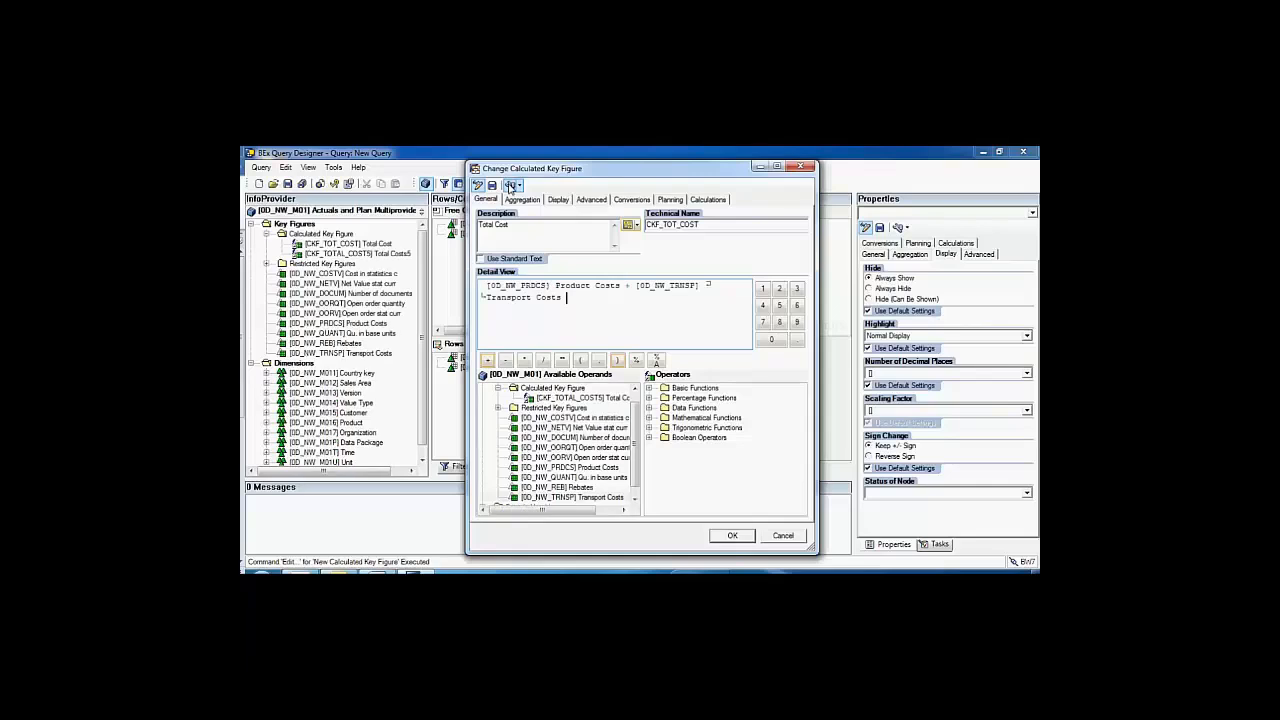
click(510, 187)
click(510, 187)
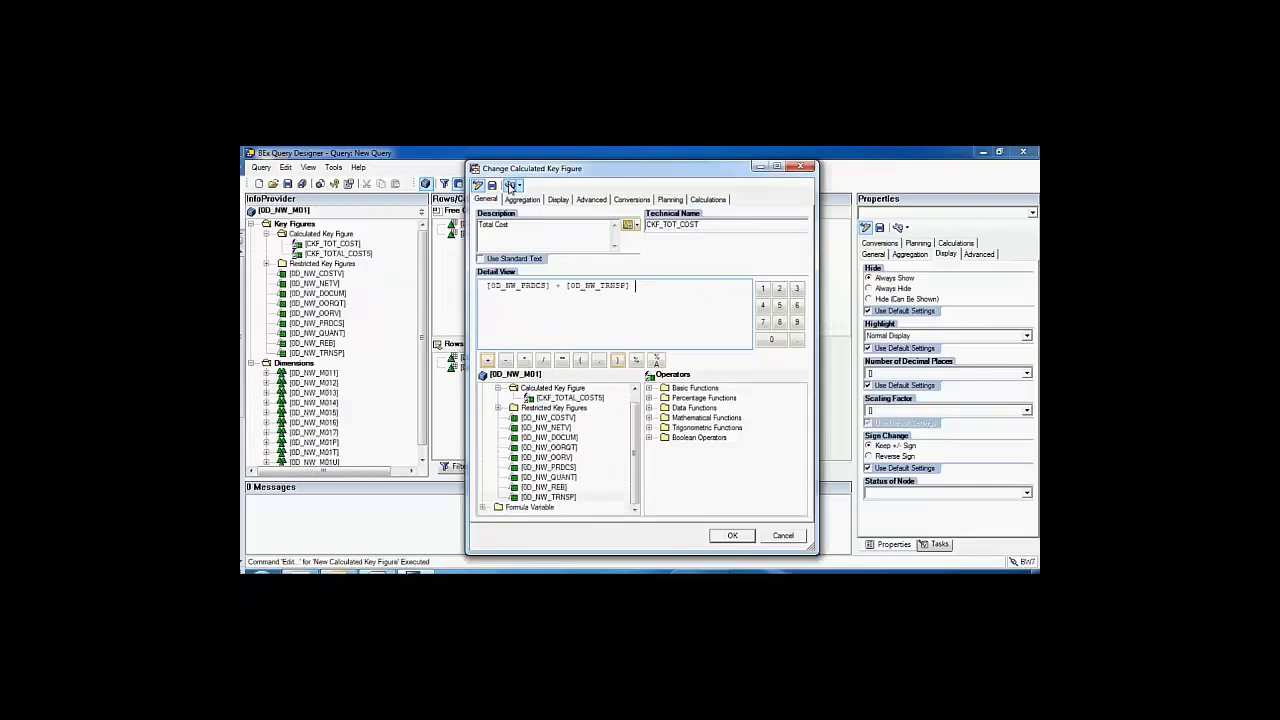
click(510, 187)
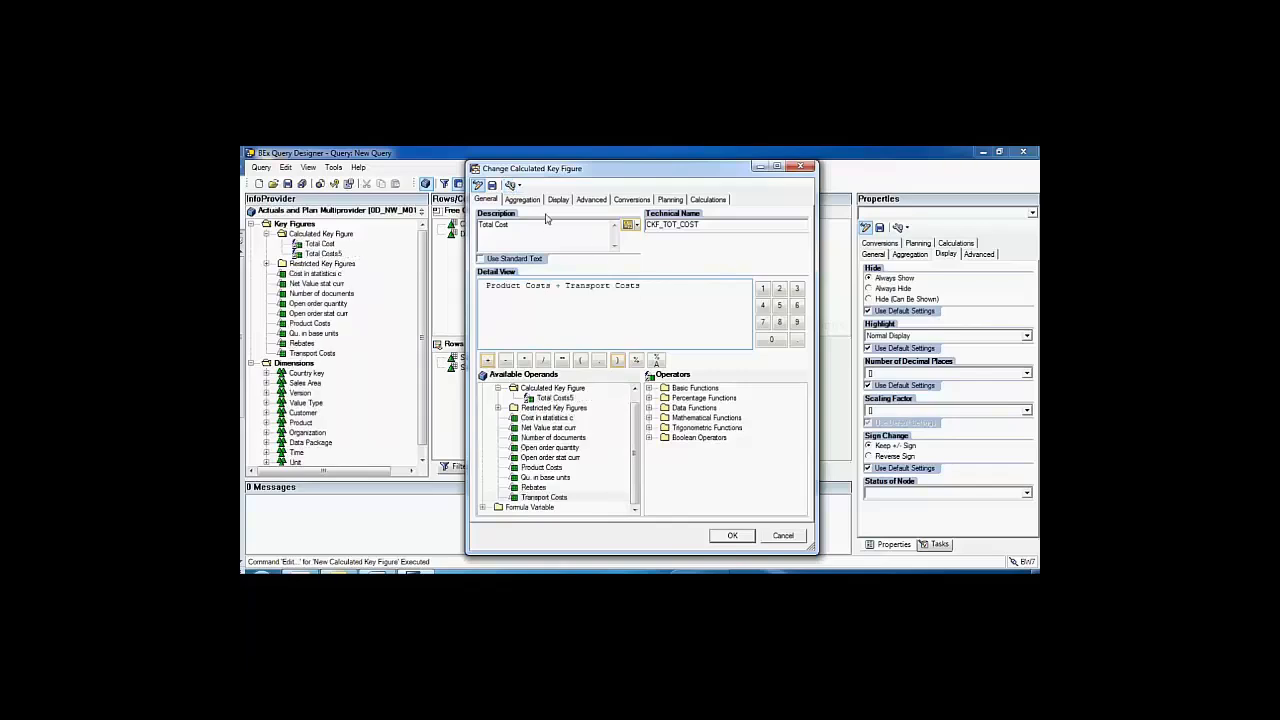
click(511, 187)
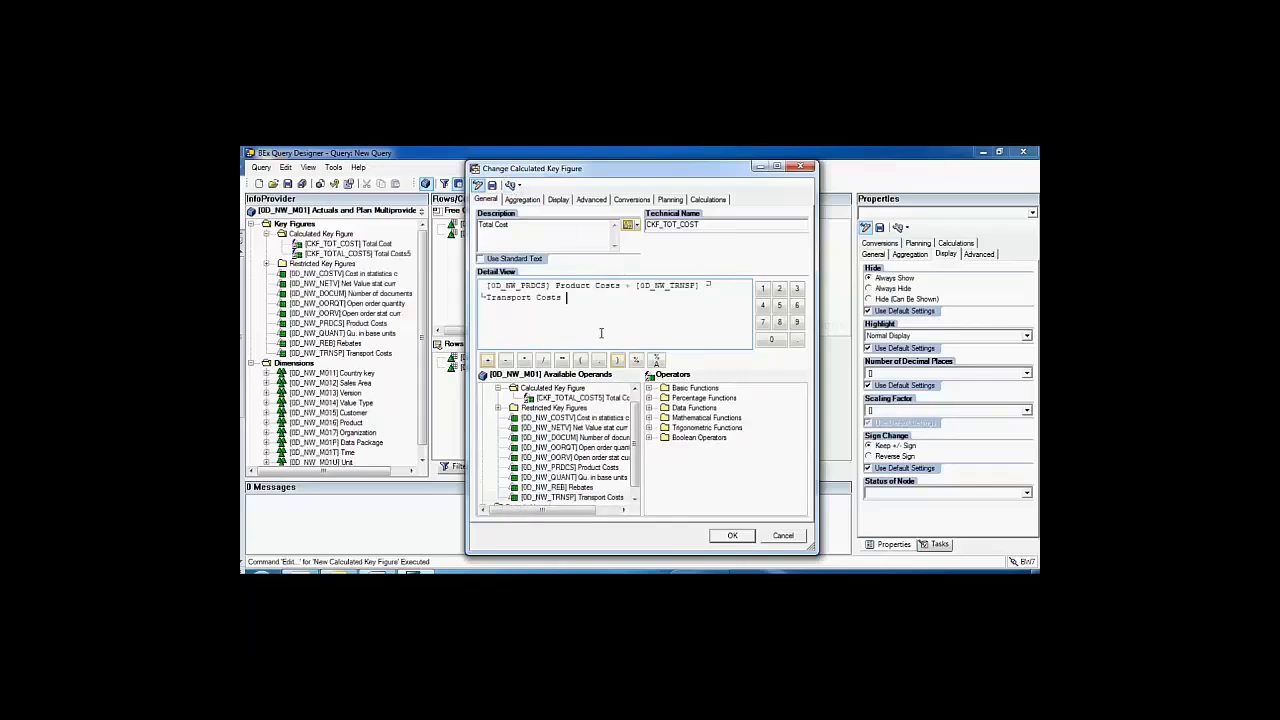
click(732, 536)
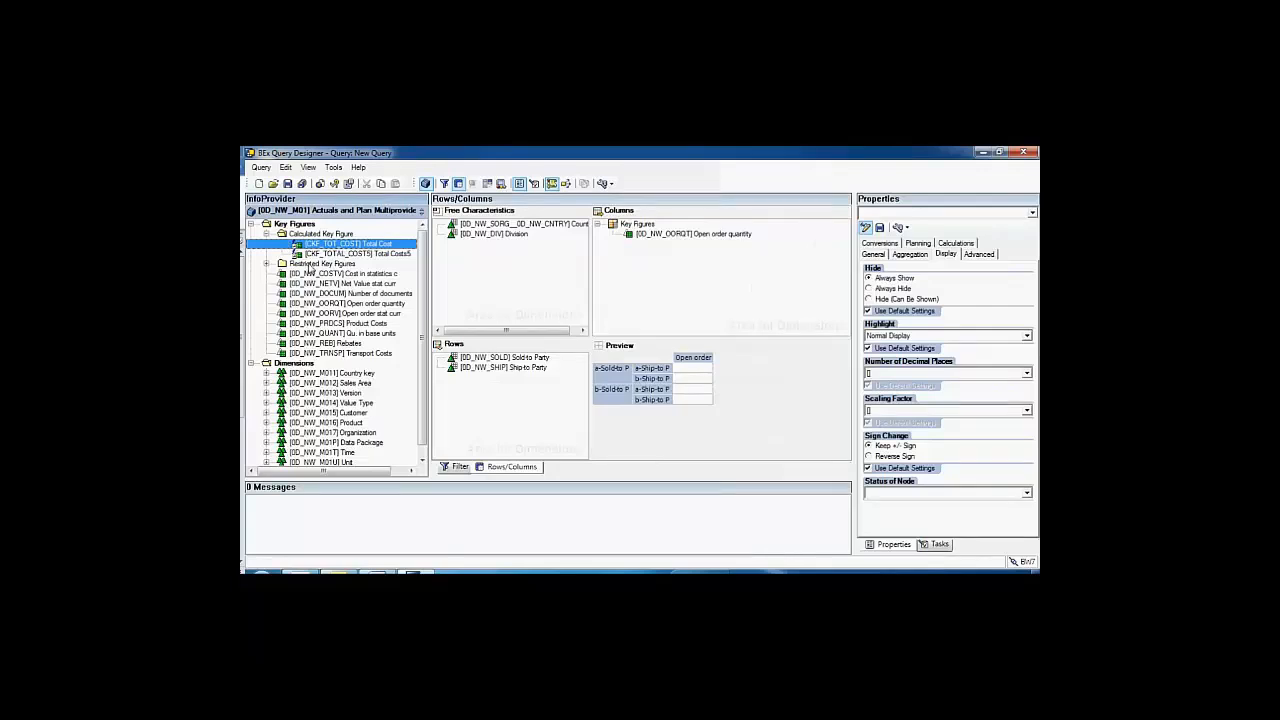
Create a new restricted key figure in the InfoProvider and open its definition for editing
right_click(311, 265)
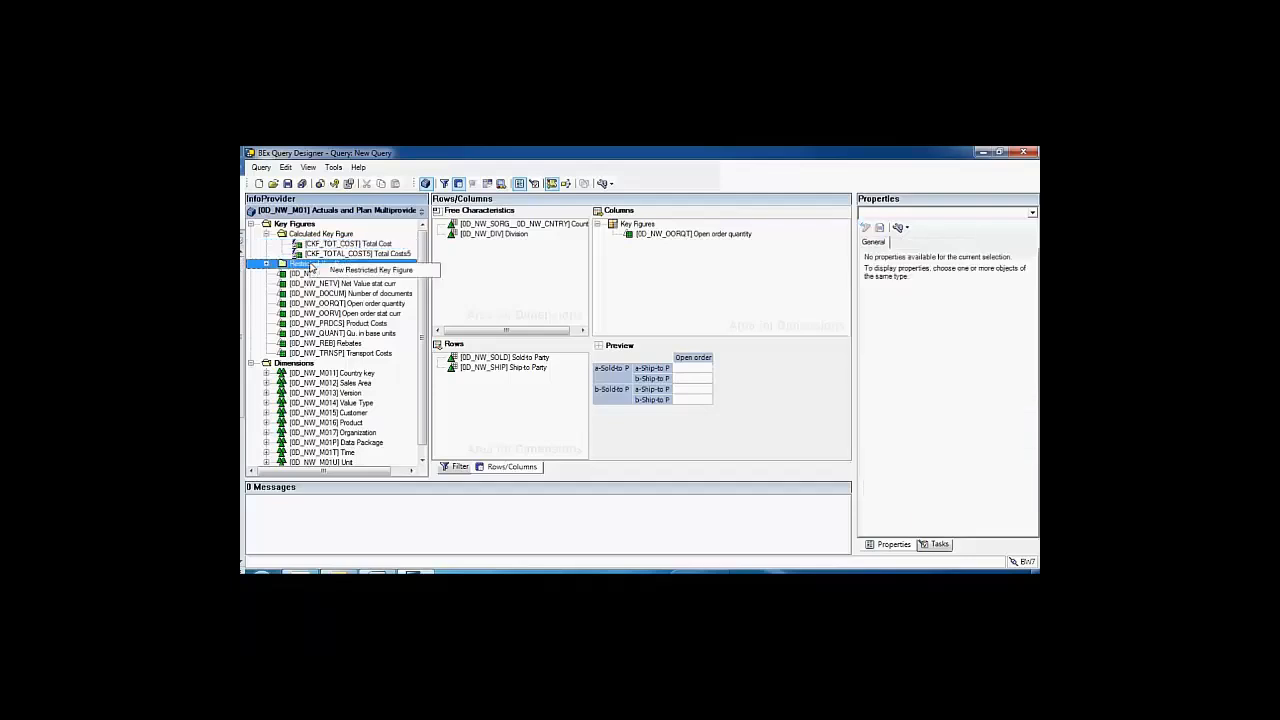
click(341, 270)
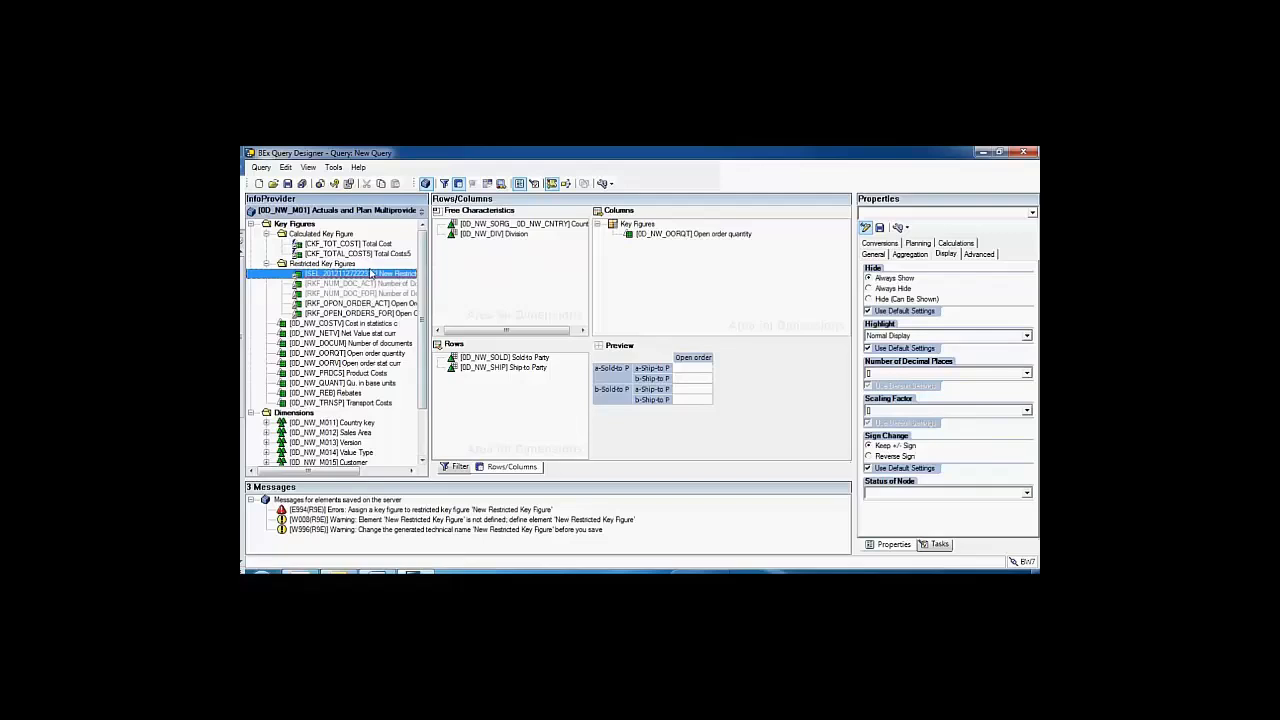
right_click(348, 278)
click(360, 281)
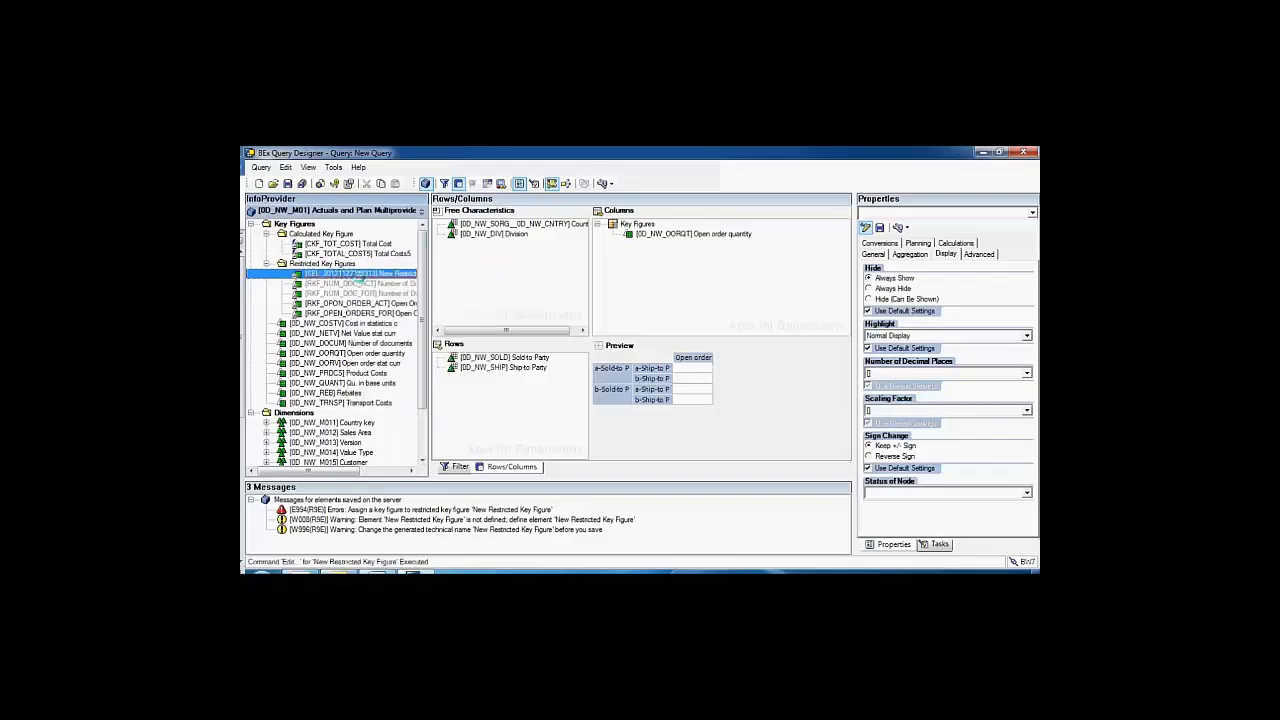
Set the restricted key figure's description to Total Cost - Plan and its technical name to SEL_TOT_COST_PLAN
drag(563, 225, 463, 227)
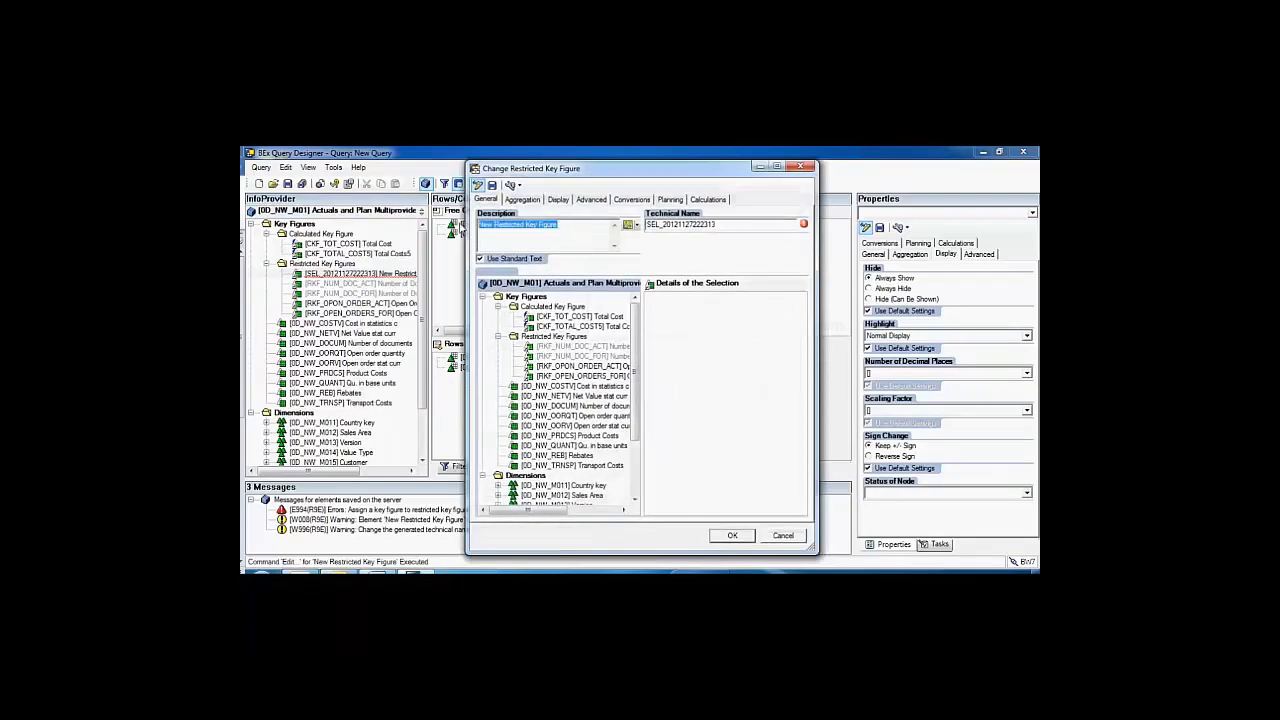
text(To)
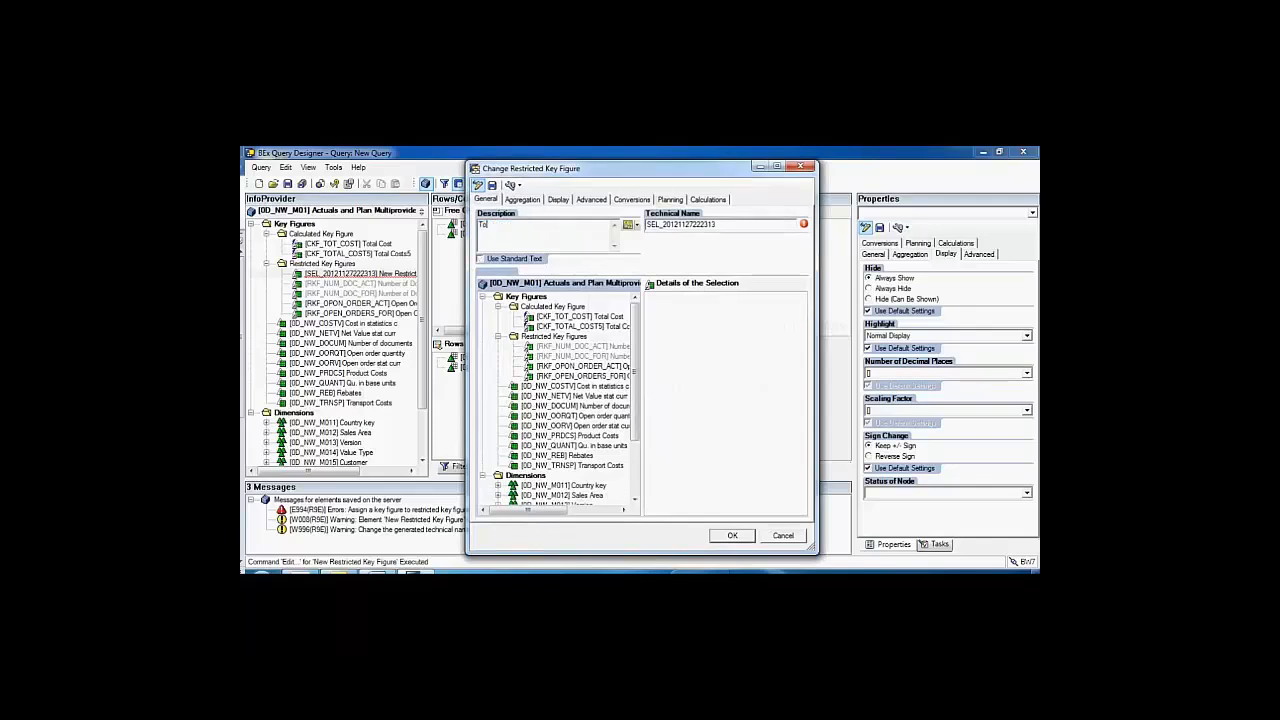
text(tal Cost - Plan)
drag(726, 225, 664, 225)
text(TOT_COST_PLAN)
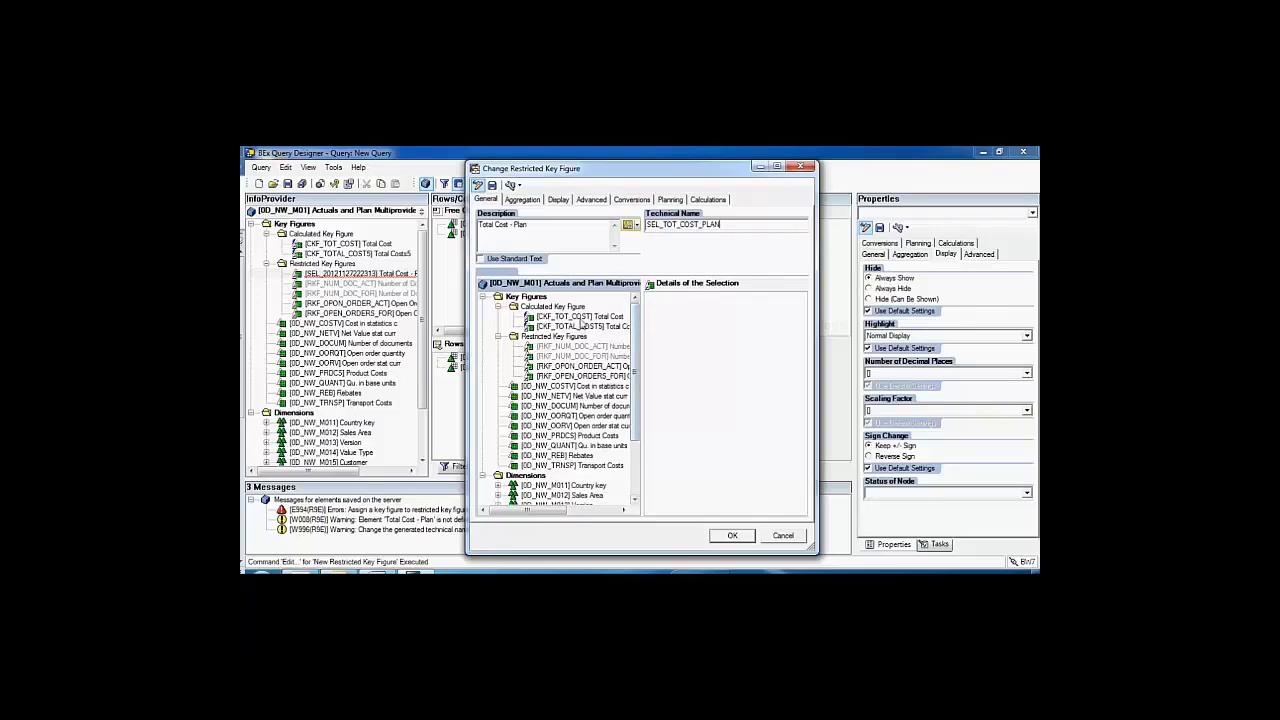
Add the Total Cost calculated key figure and the Version characteristic to the restricted key figure's selection details
click(565, 318)
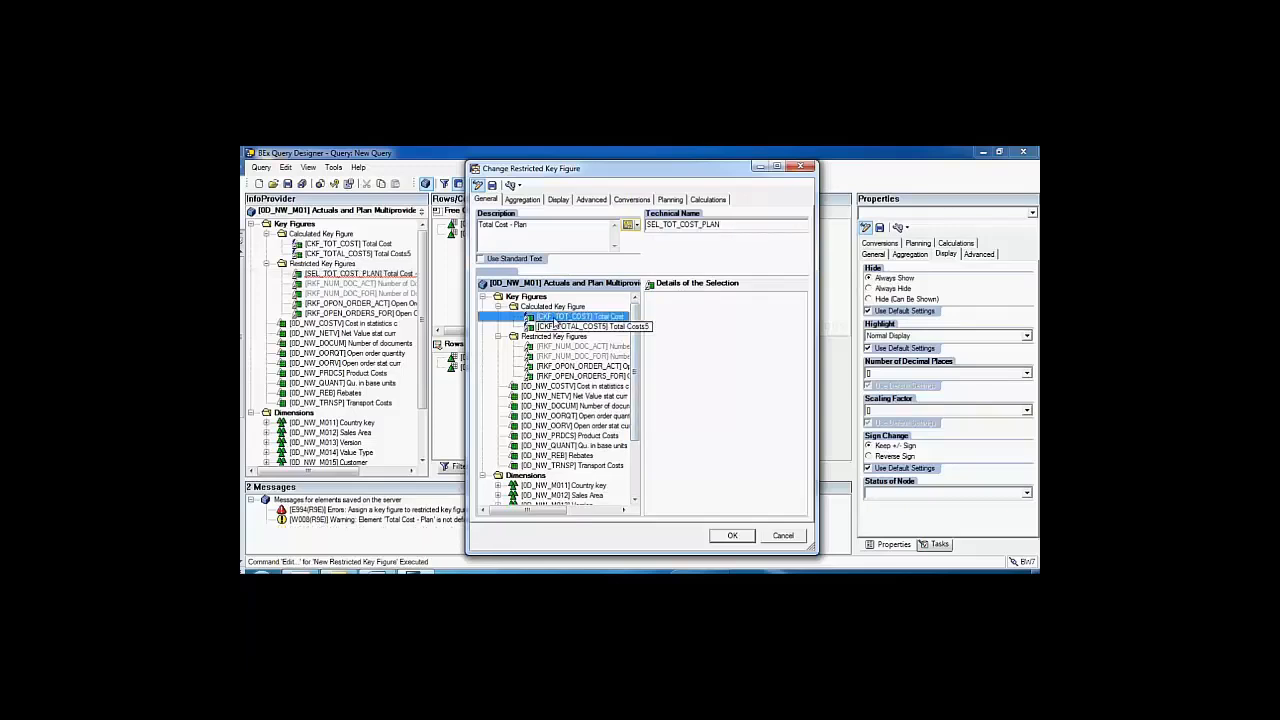
drag(553, 320, 668, 332)
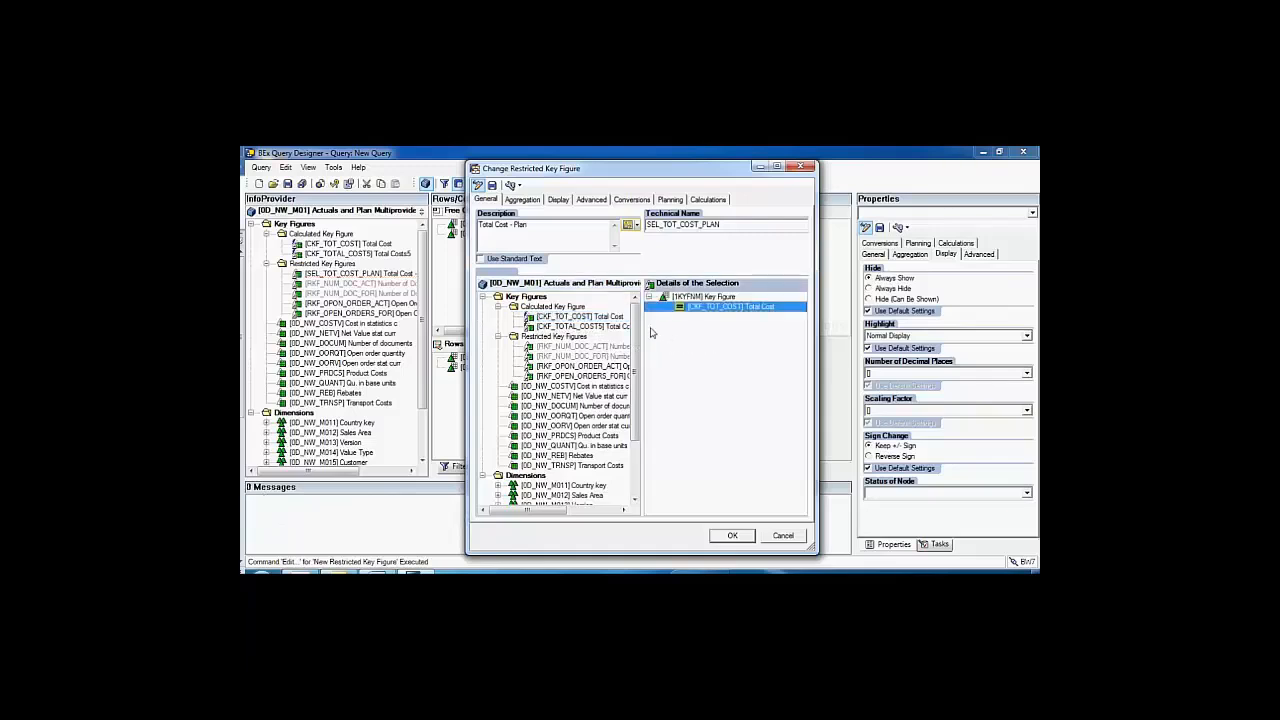
scroll(636, 327, down, 3)
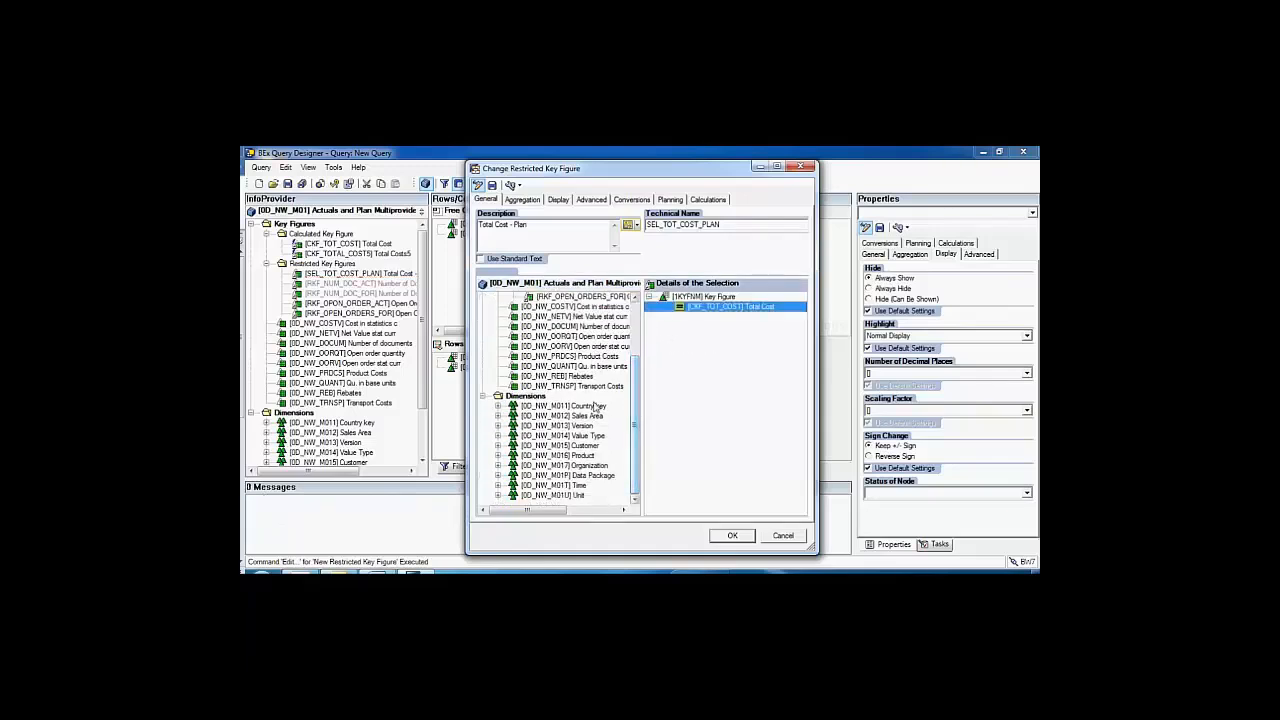
click(498, 426)
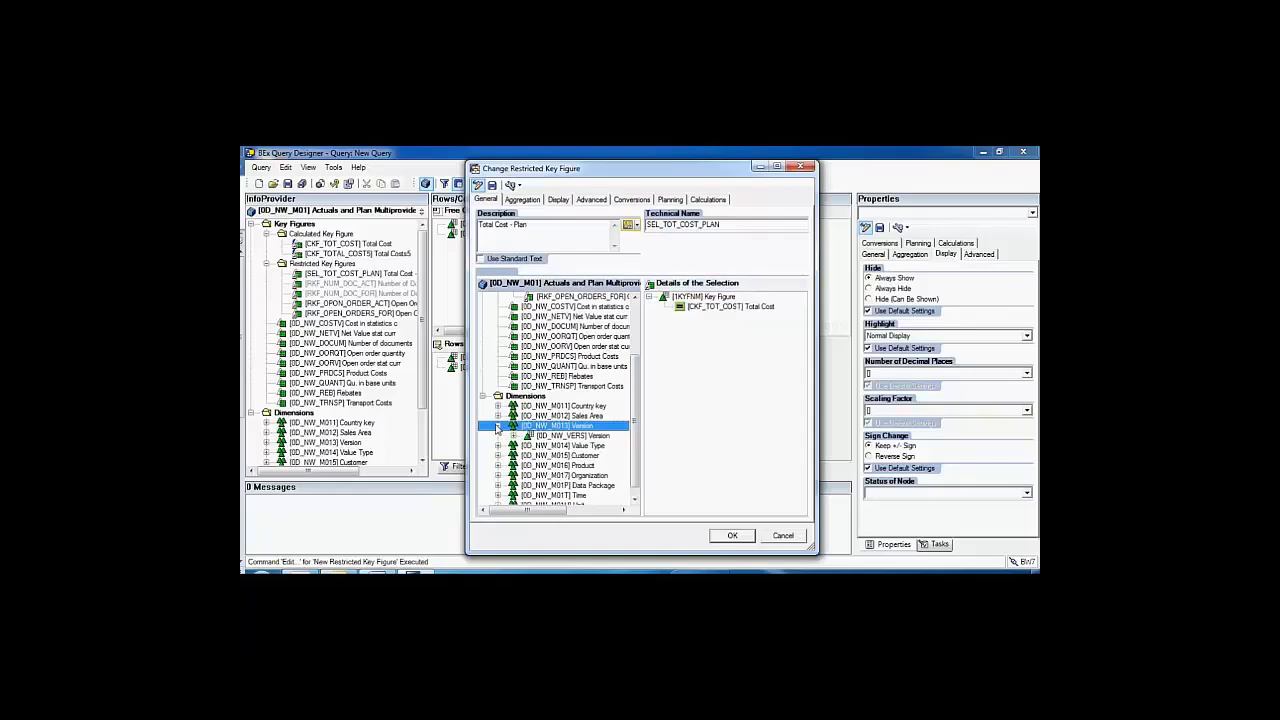
drag(548, 437, 725, 360)
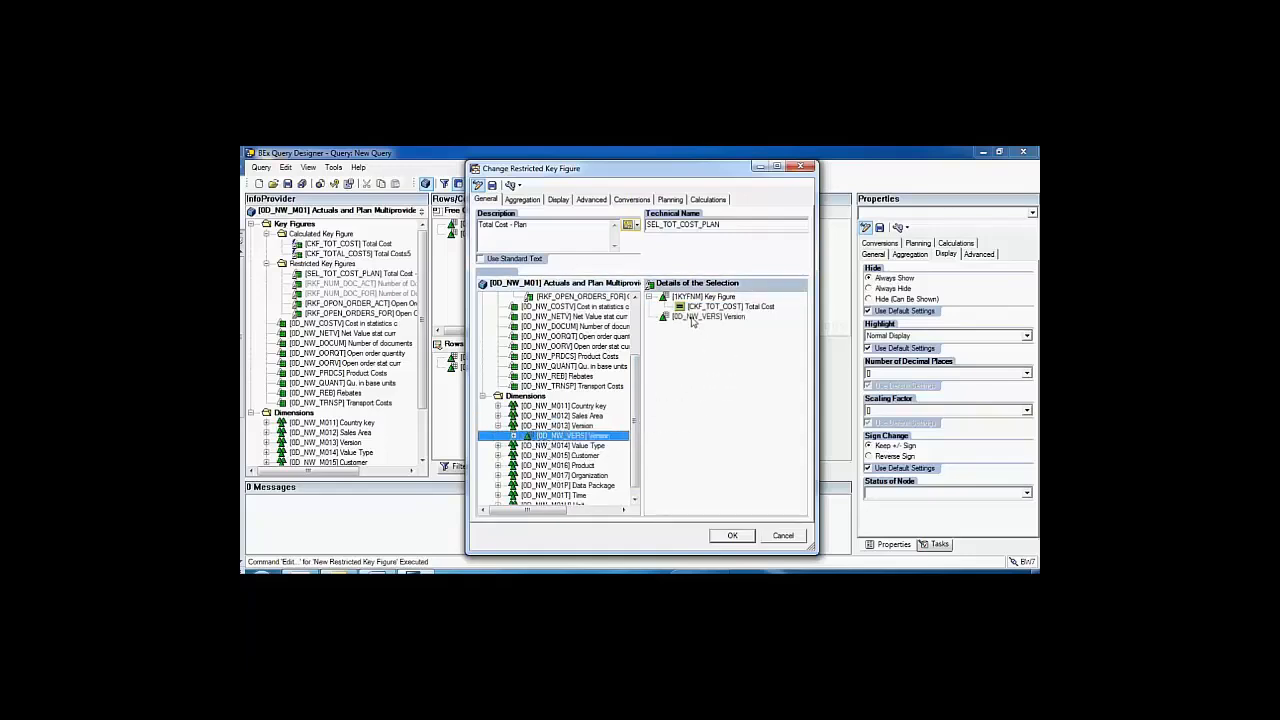
Restrict the Version characteristic to the single value Plan (PL) and accept the Total Cost - Plan restricted key figure
right_click(692, 319)
click(698, 323)
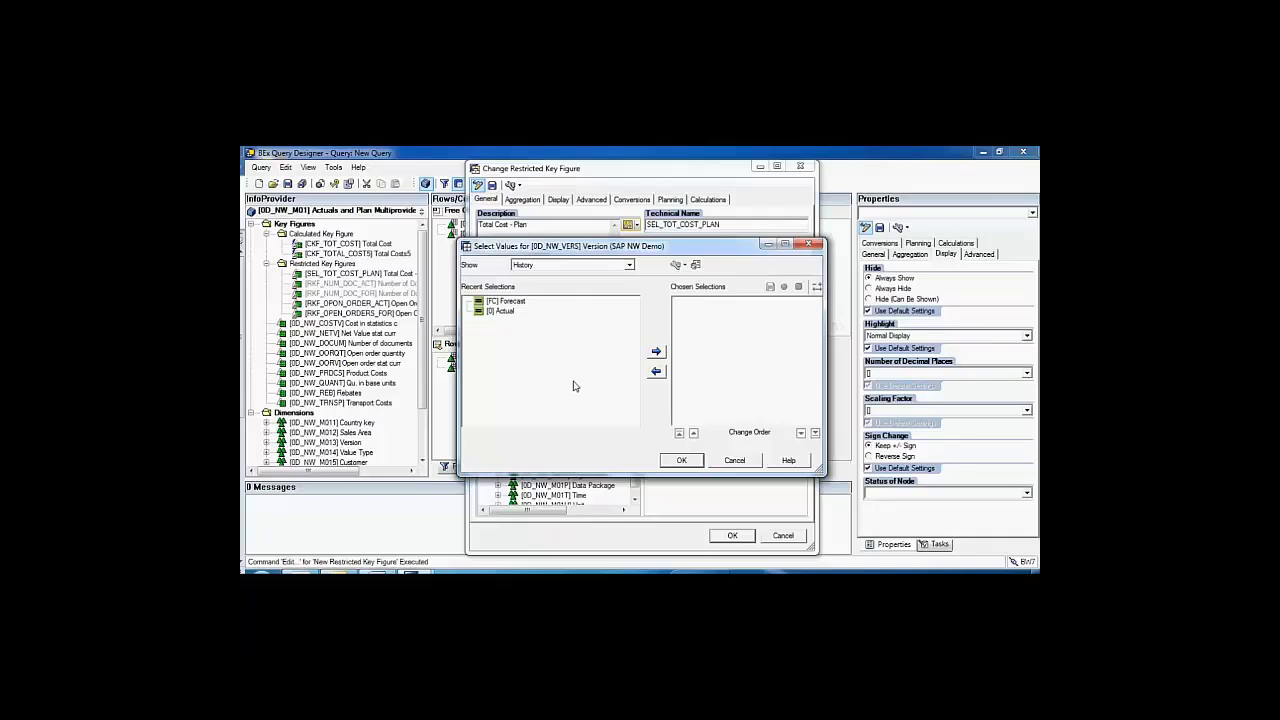
click(590, 265)
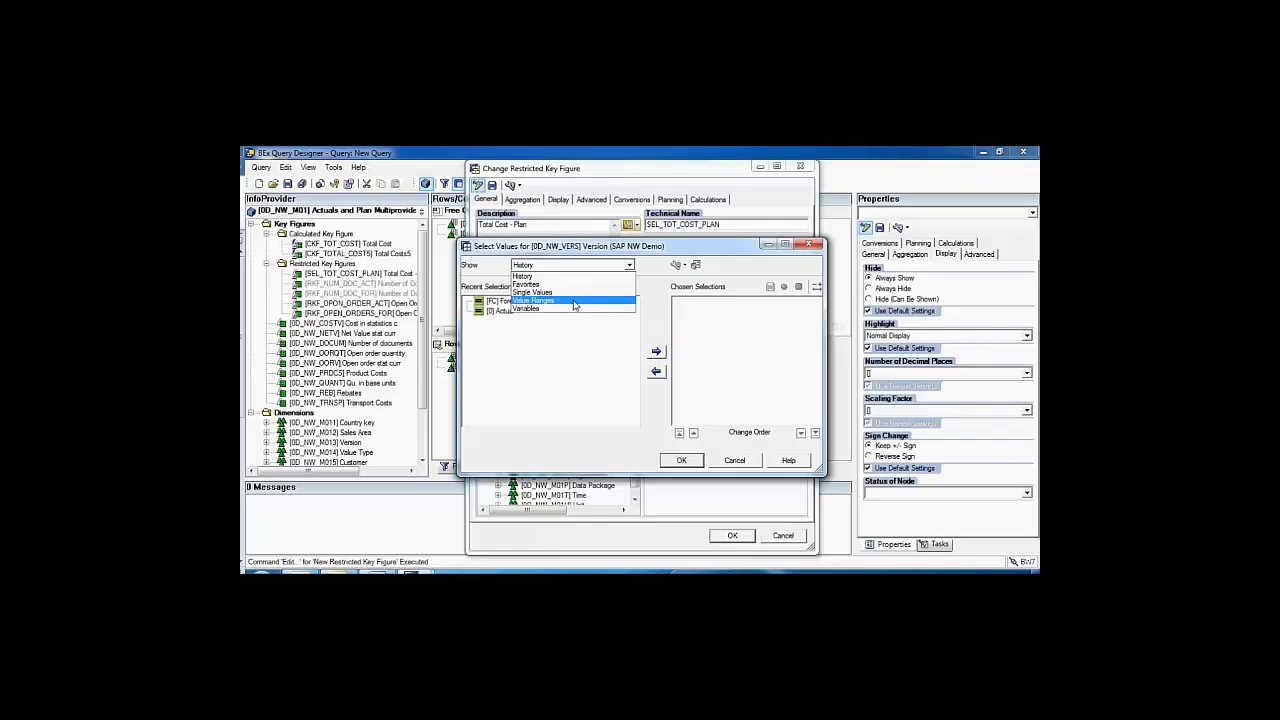
click(570, 292)
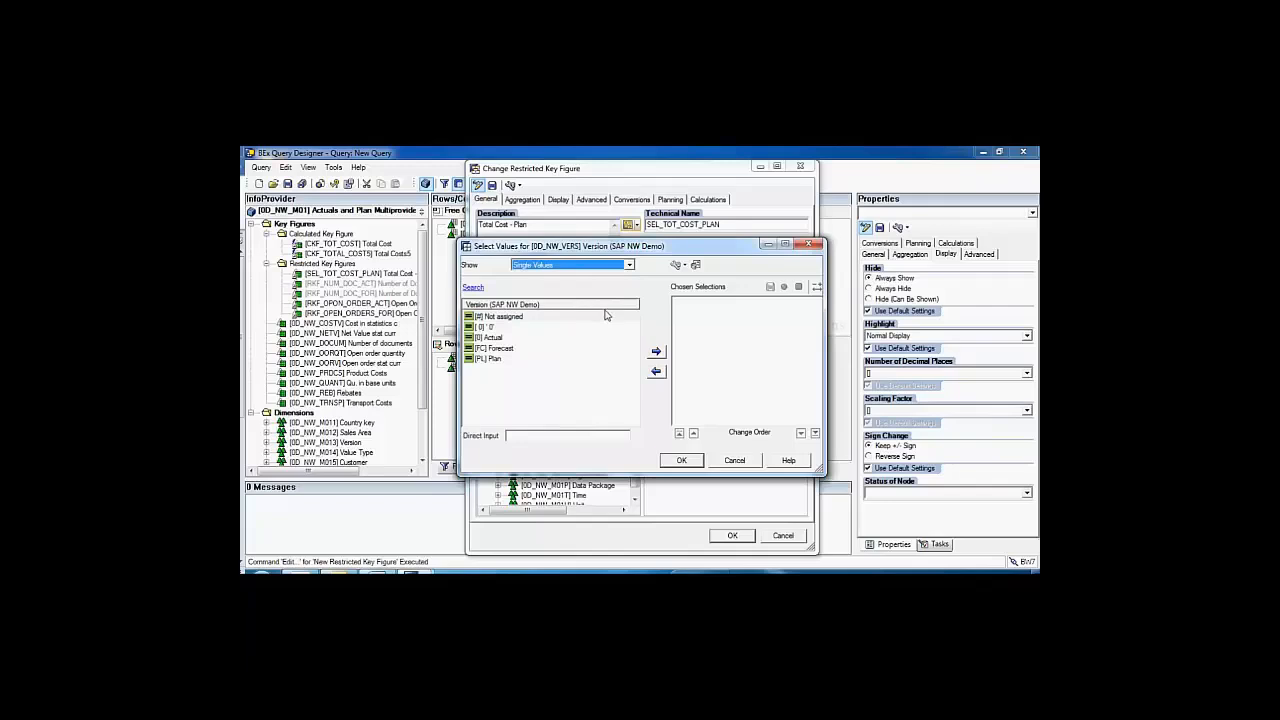
click(499, 362)
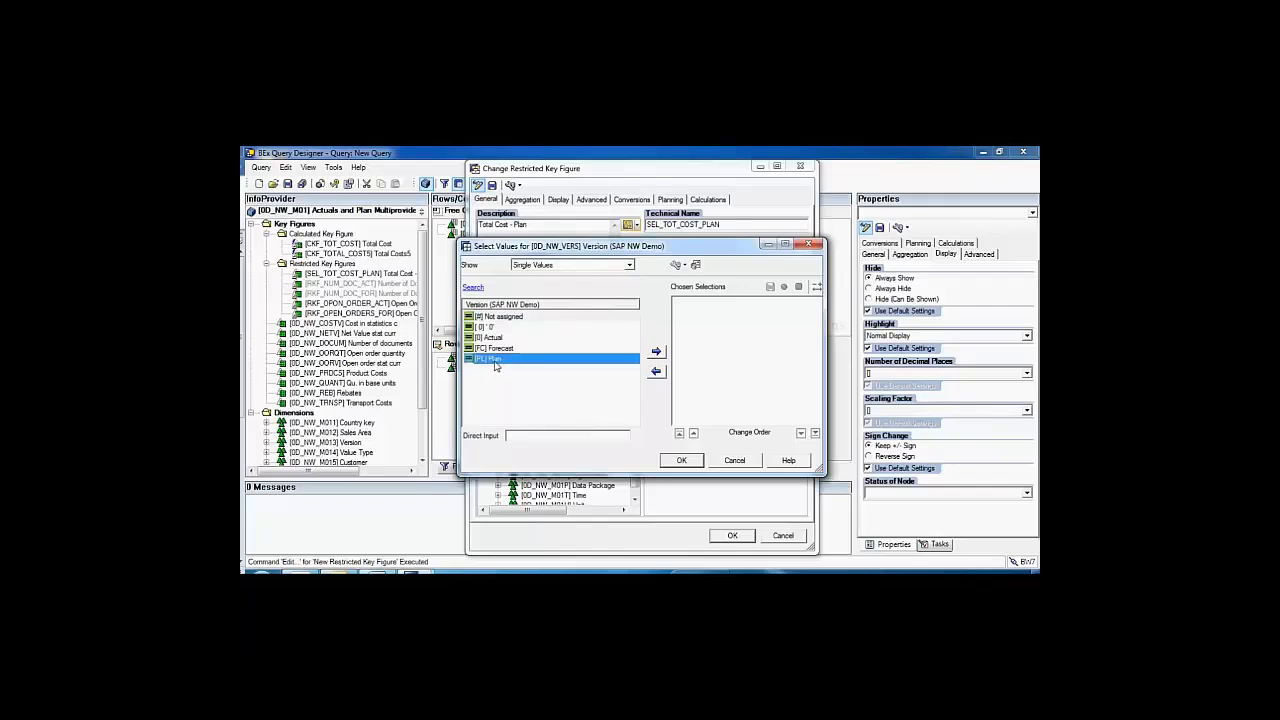
click(657, 352)
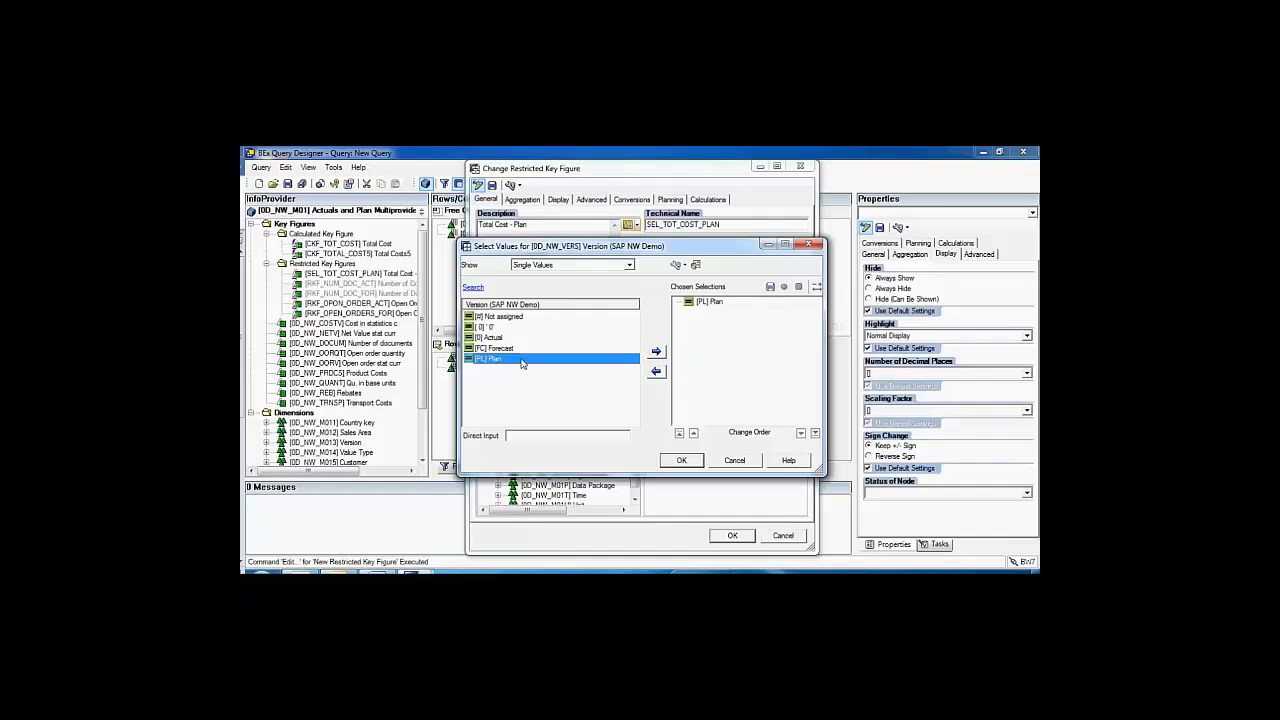
click(711, 305)
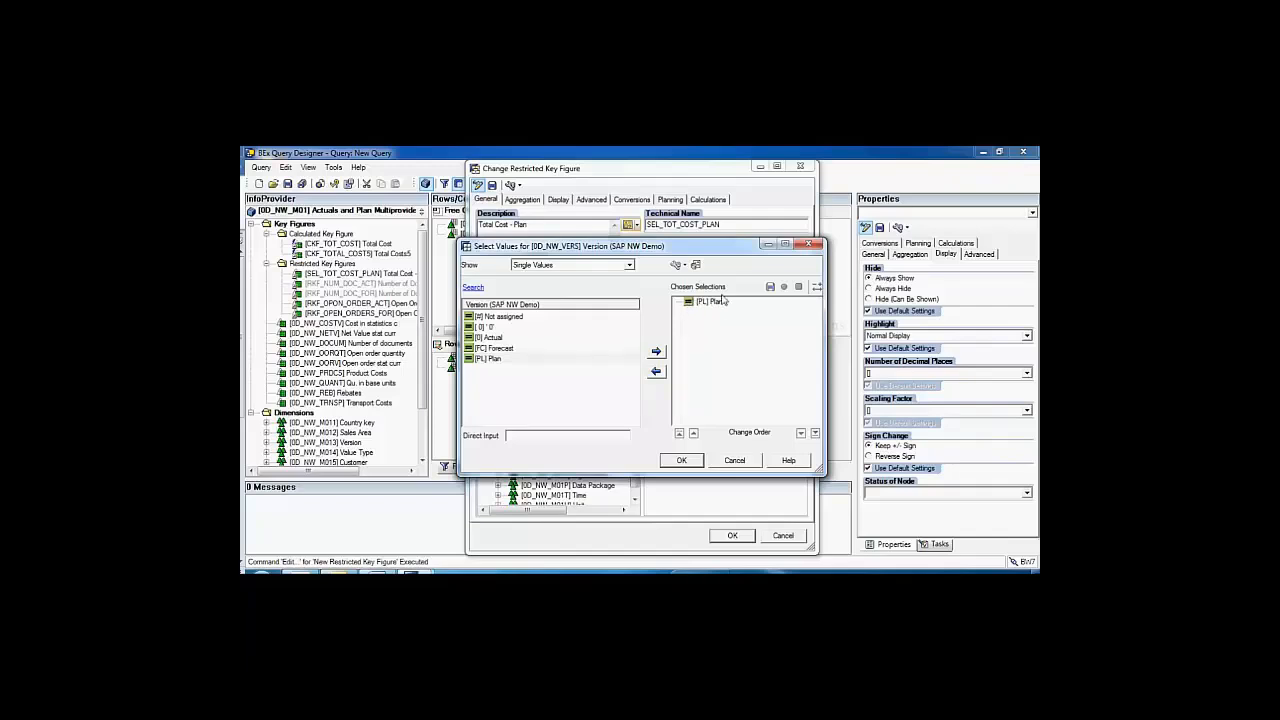
click(722, 301)
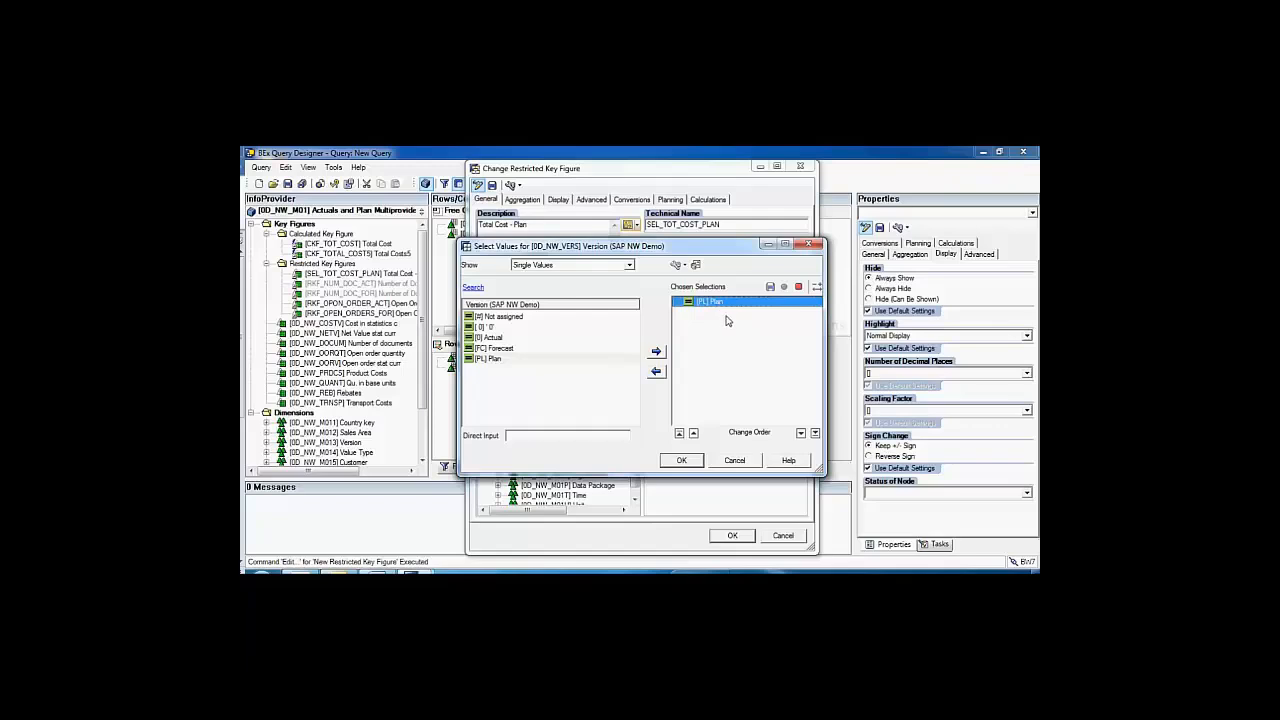
click(680, 461)
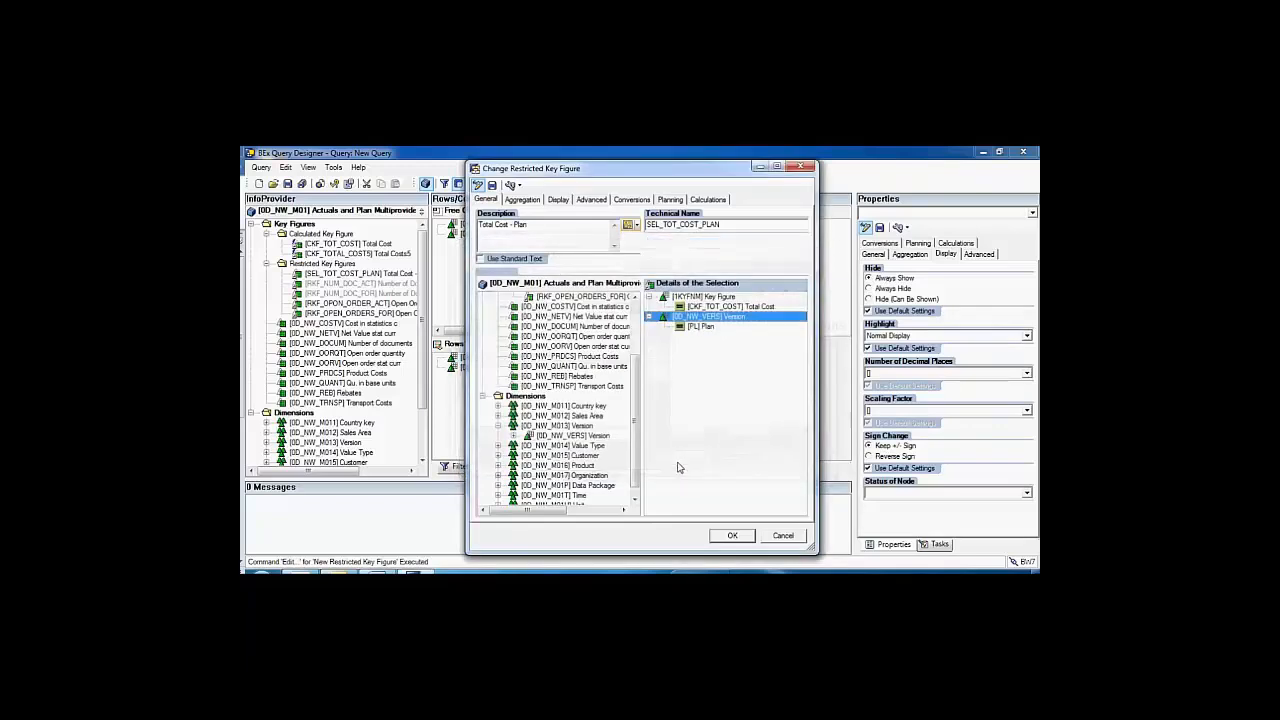
click(731, 536)
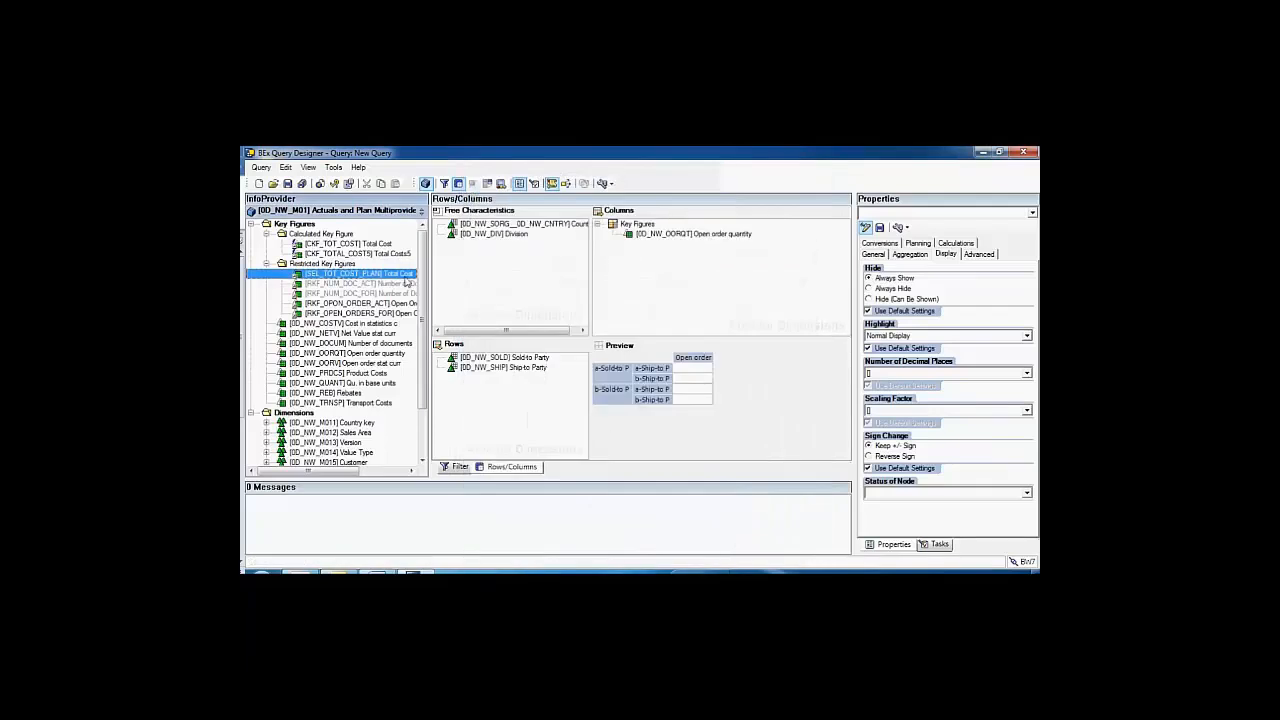
Create another restricted key figure in the InfoProvider's Restricted Key Figures folder and open its definition for editing
right_click(344, 264)
click(348, 271)
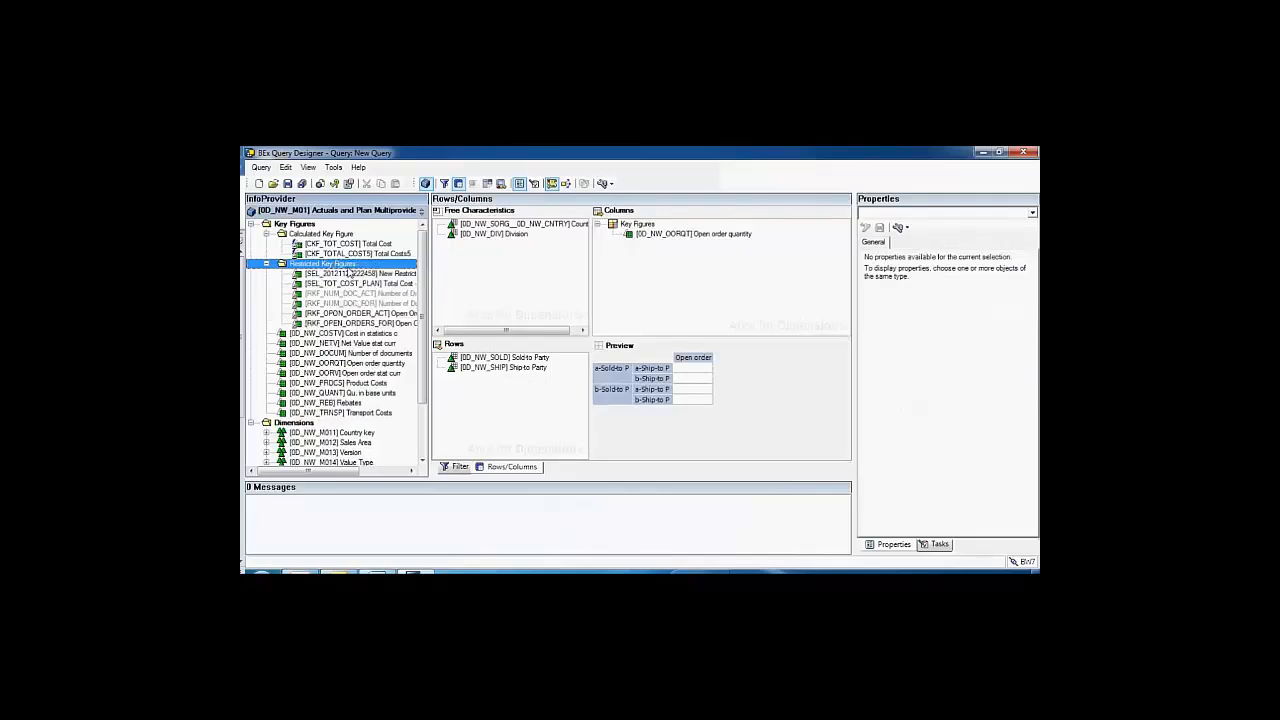
right_click(354, 275)
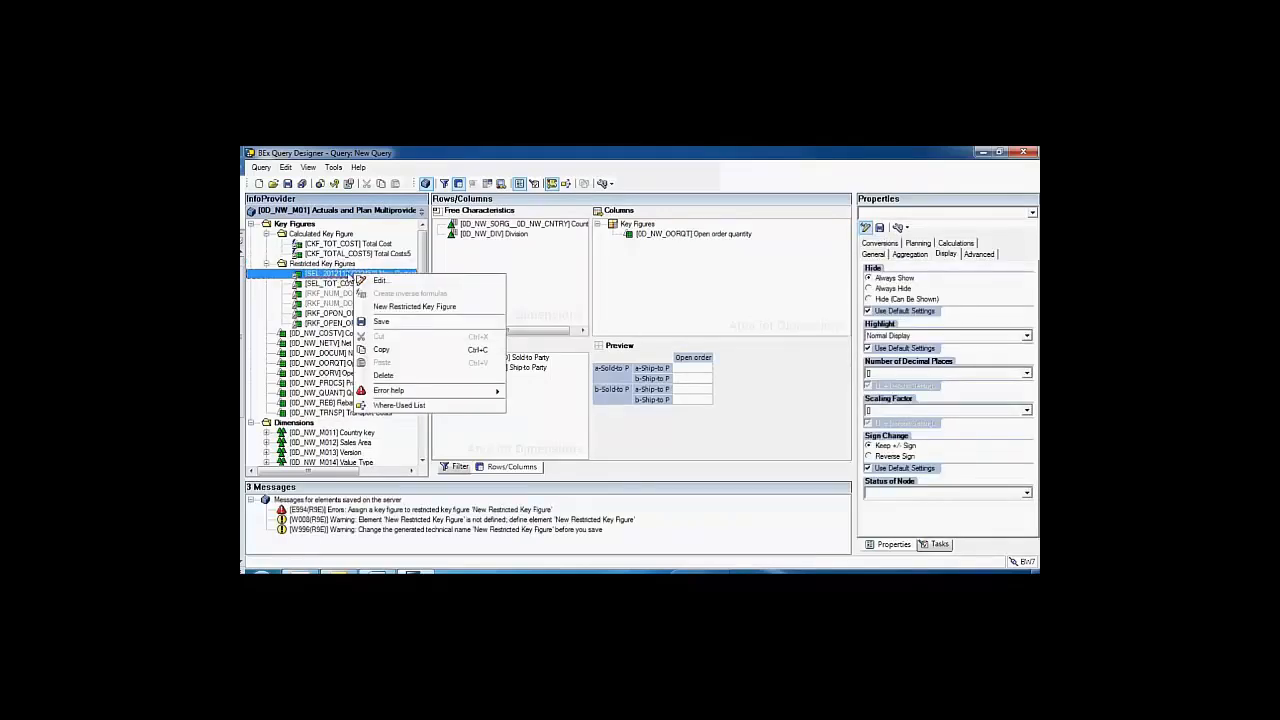
click(333, 276)
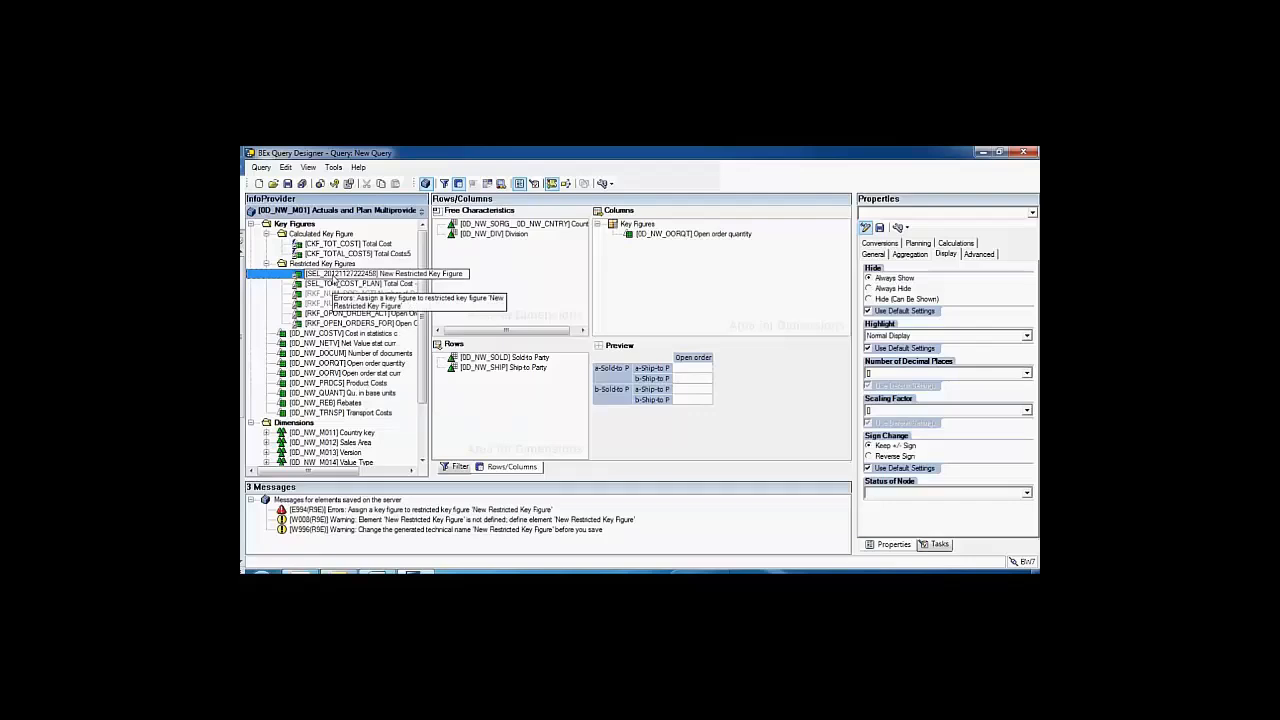
double_click(338, 273)
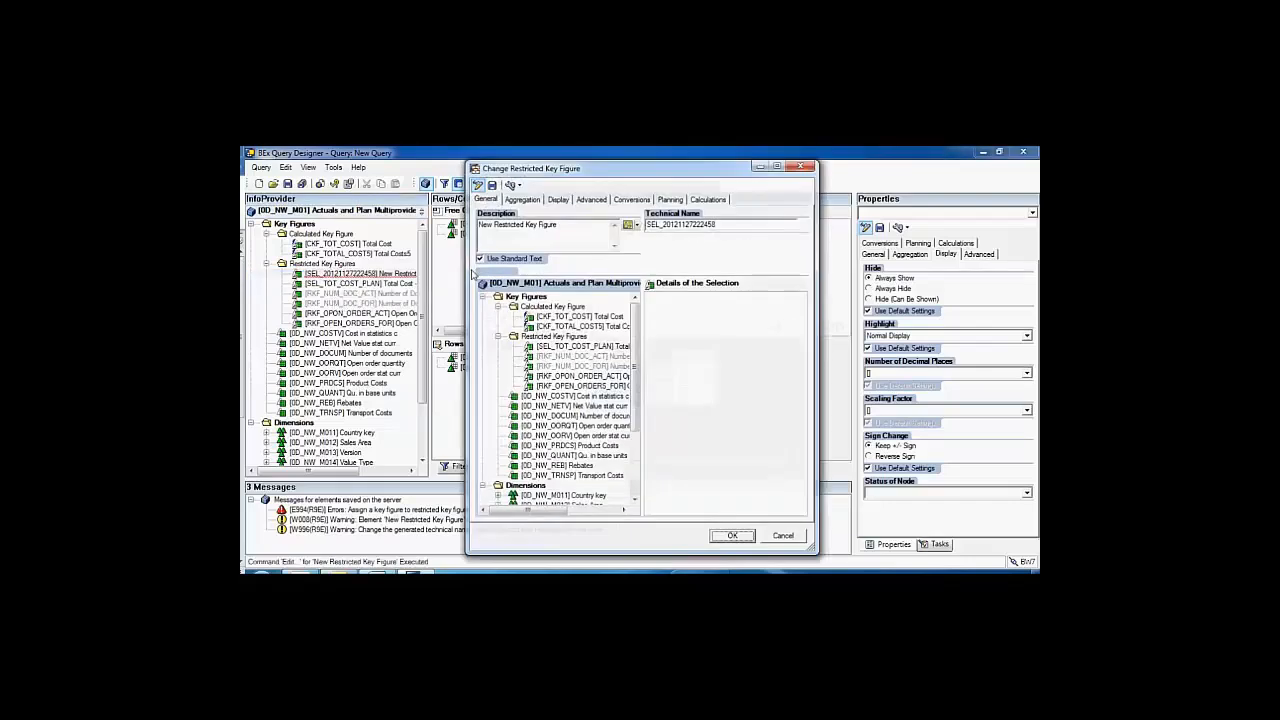
Set the new restricted key figure's description to Total Cost - Actual and its technical name to SEL_TOT_COST_ACT
drag(569, 223, 449, 227)
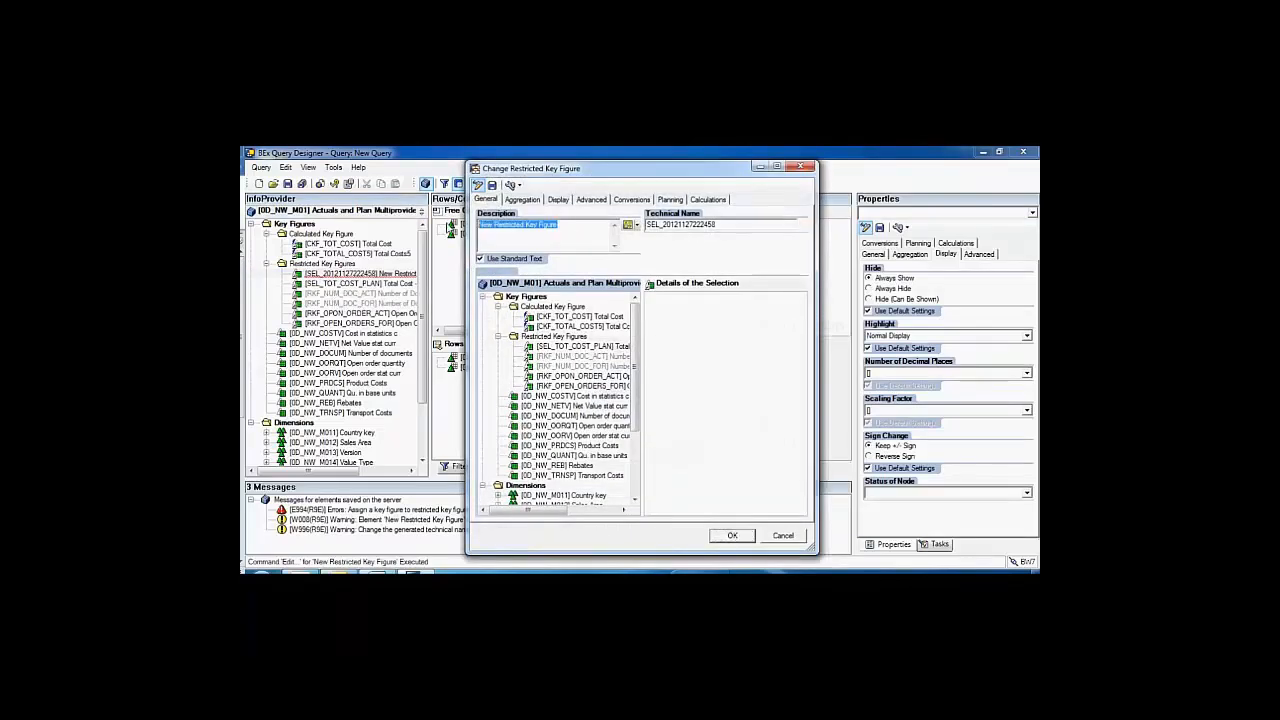
text(To)
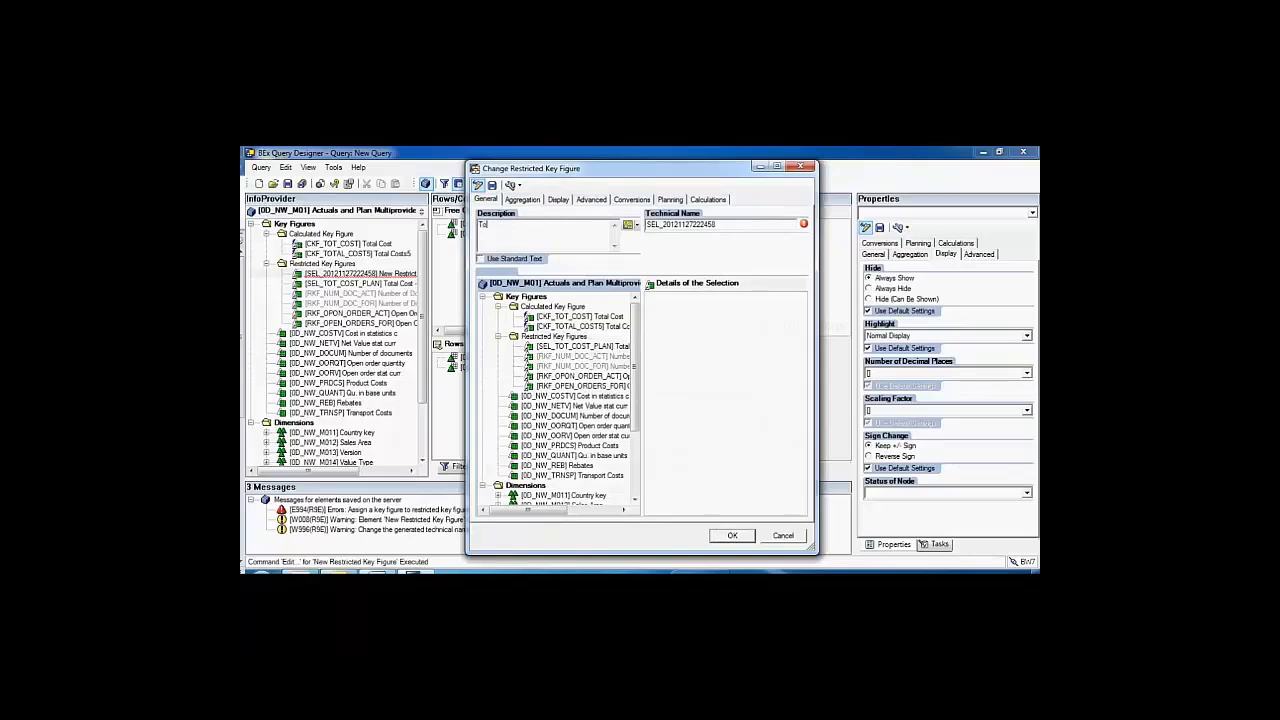
text(tal Cost - Actual)
click(730, 224)
drag(718, 224, 665, 226)
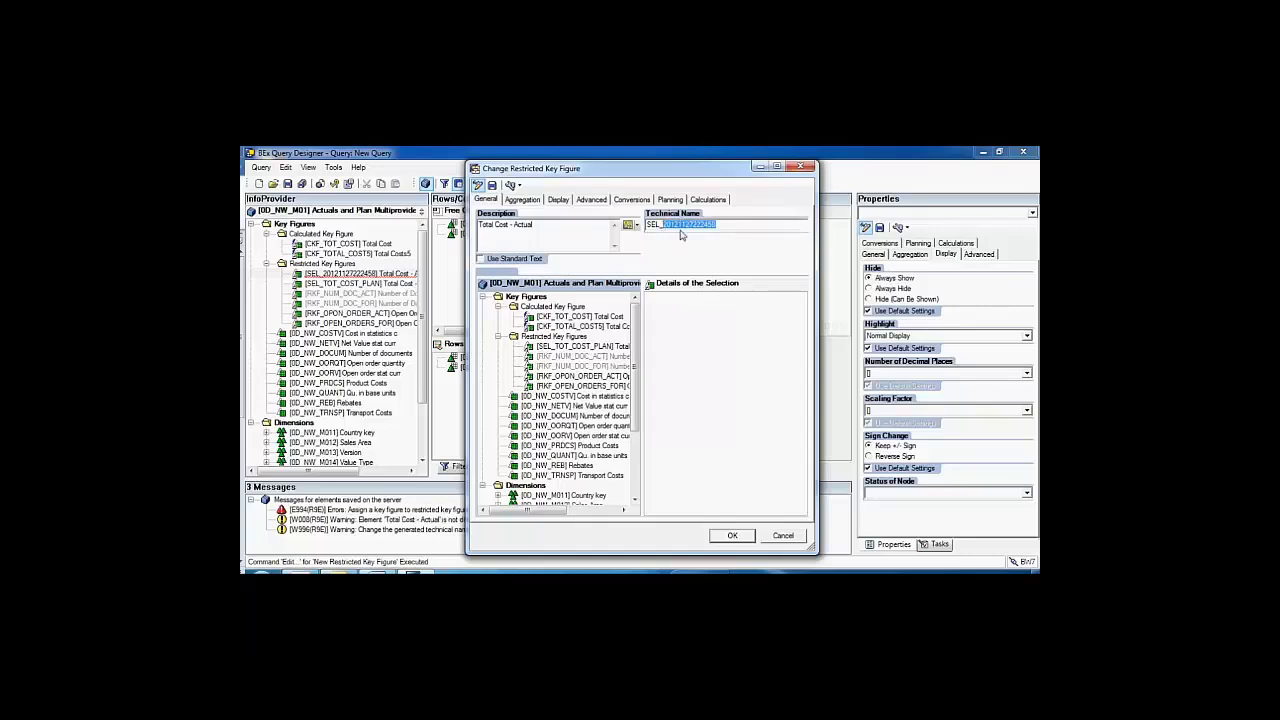
text(TOT_COST_ACT)
click(715, 374)
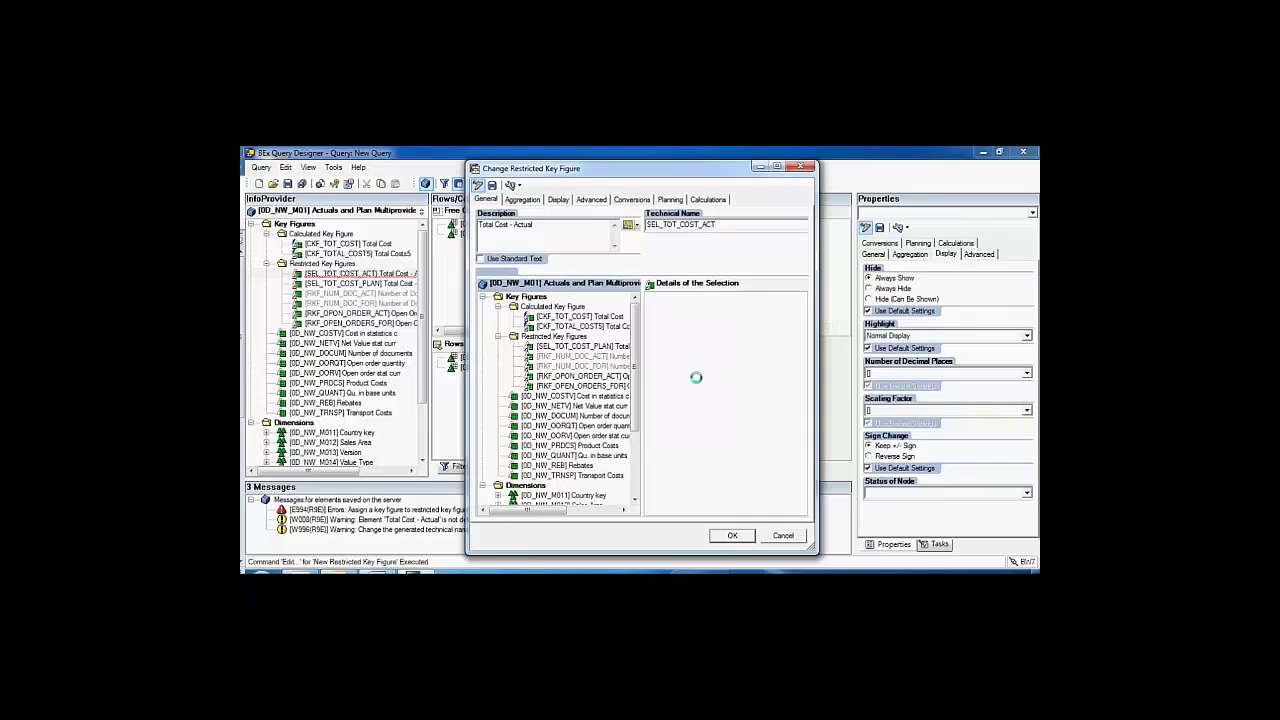
Add the CKF_TOT_COST calculated key figure and the Version characteristic to the selection details of Total Cost - Actual
drag(636, 382, 636, 383)
click(580, 317)
drag(580, 317, 683, 333)
scroll(600, 420, down, 3)
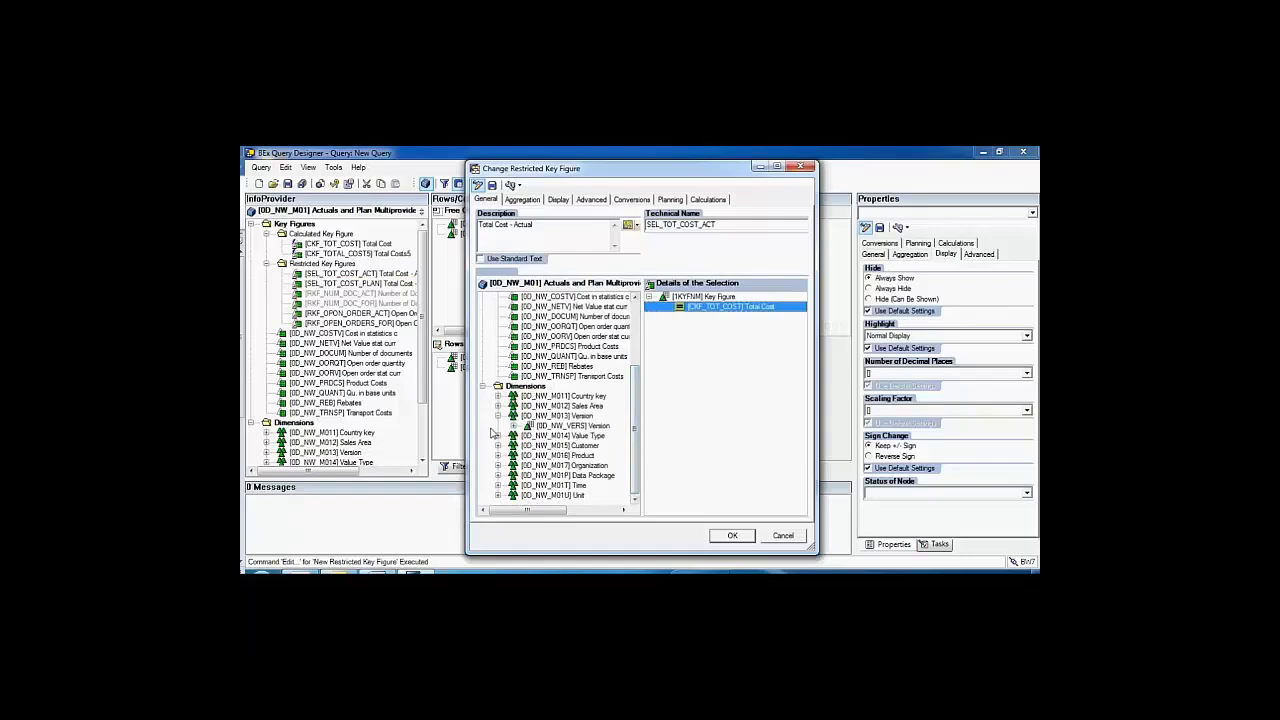
drag(550, 432, 722, 385)
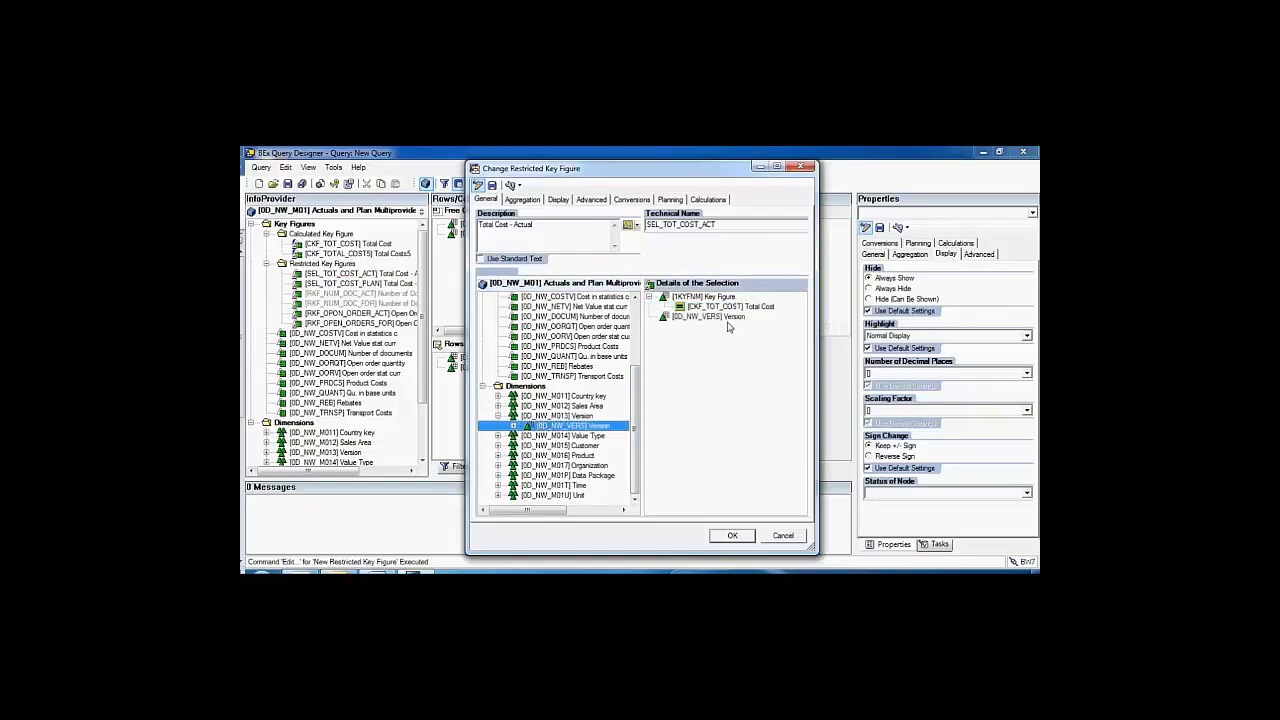
Restrict the Version characteristic to Actual (0) and accept the Total Cost - Actual restricted key figure
right_click(728, 318)
click(738, 322)
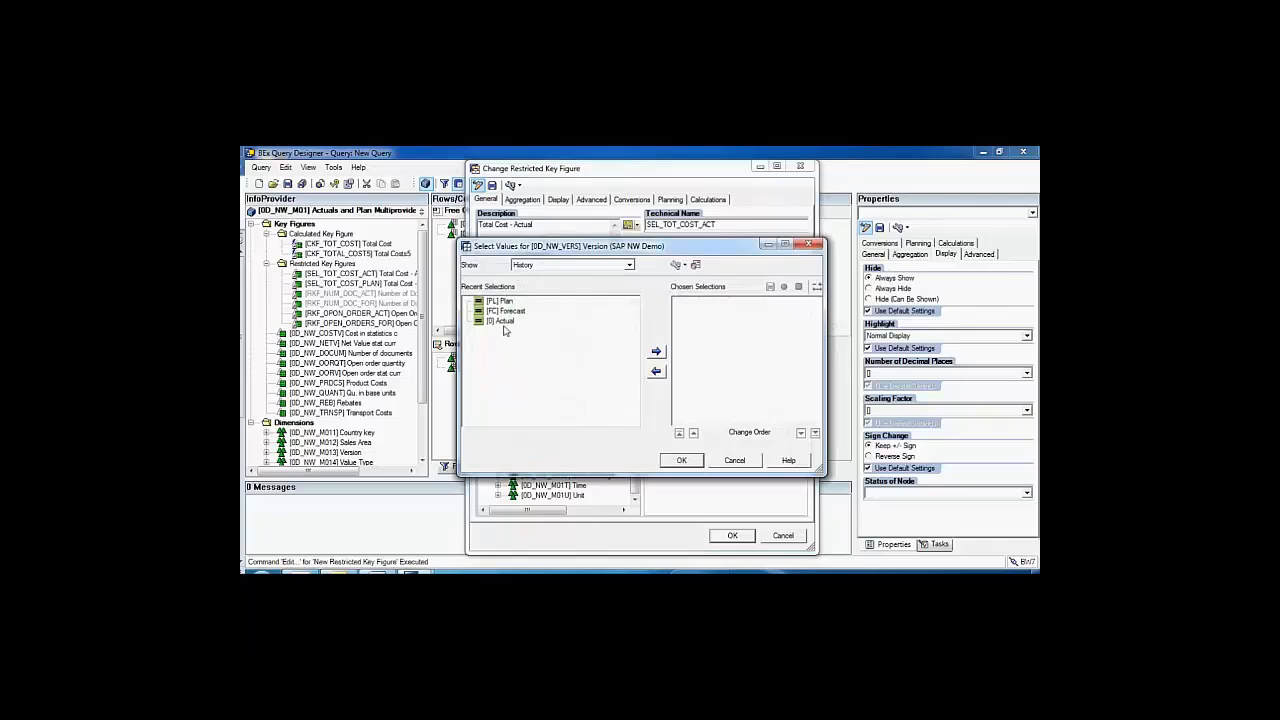
click(503, 321)
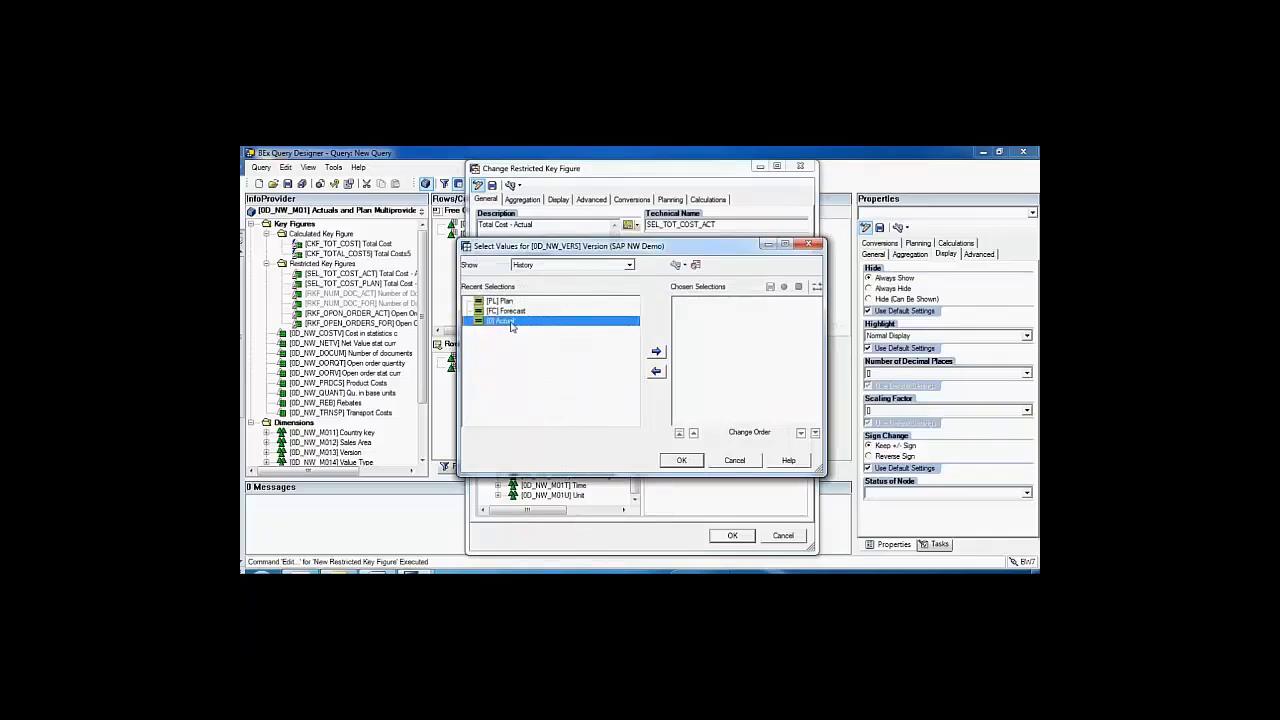
click(656, 352)
click(682, 461)
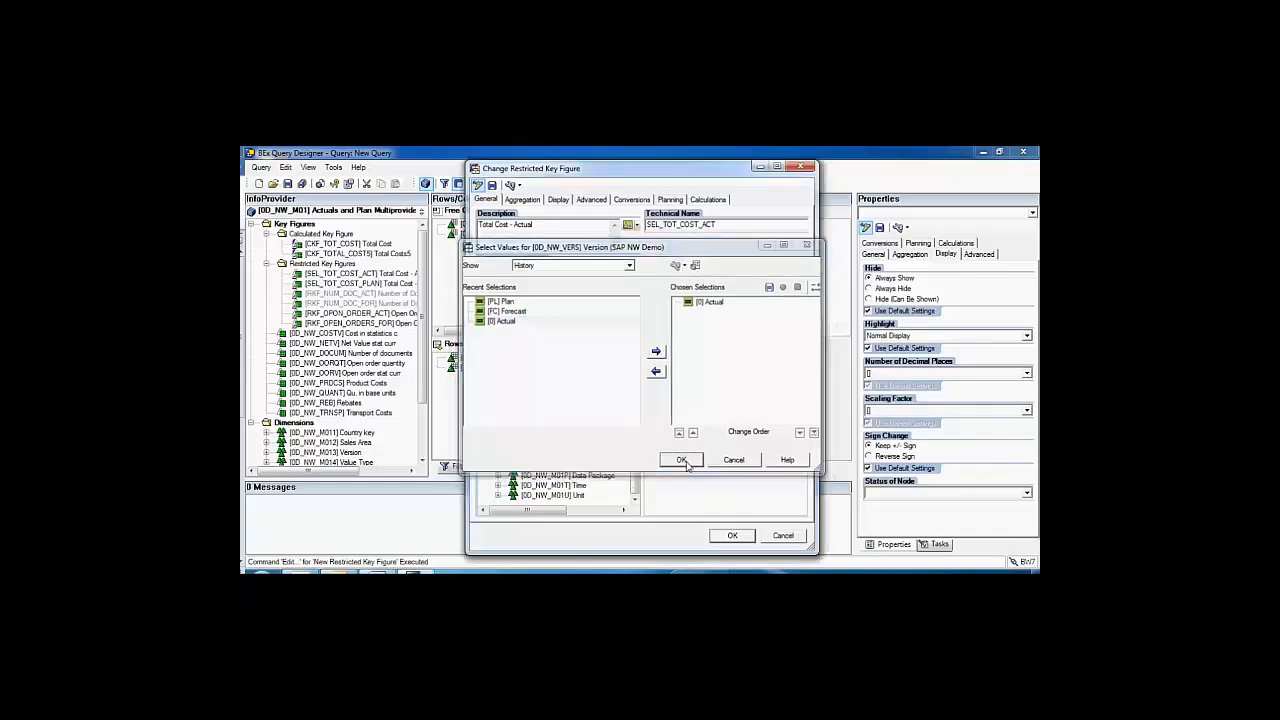
click(734, 537)
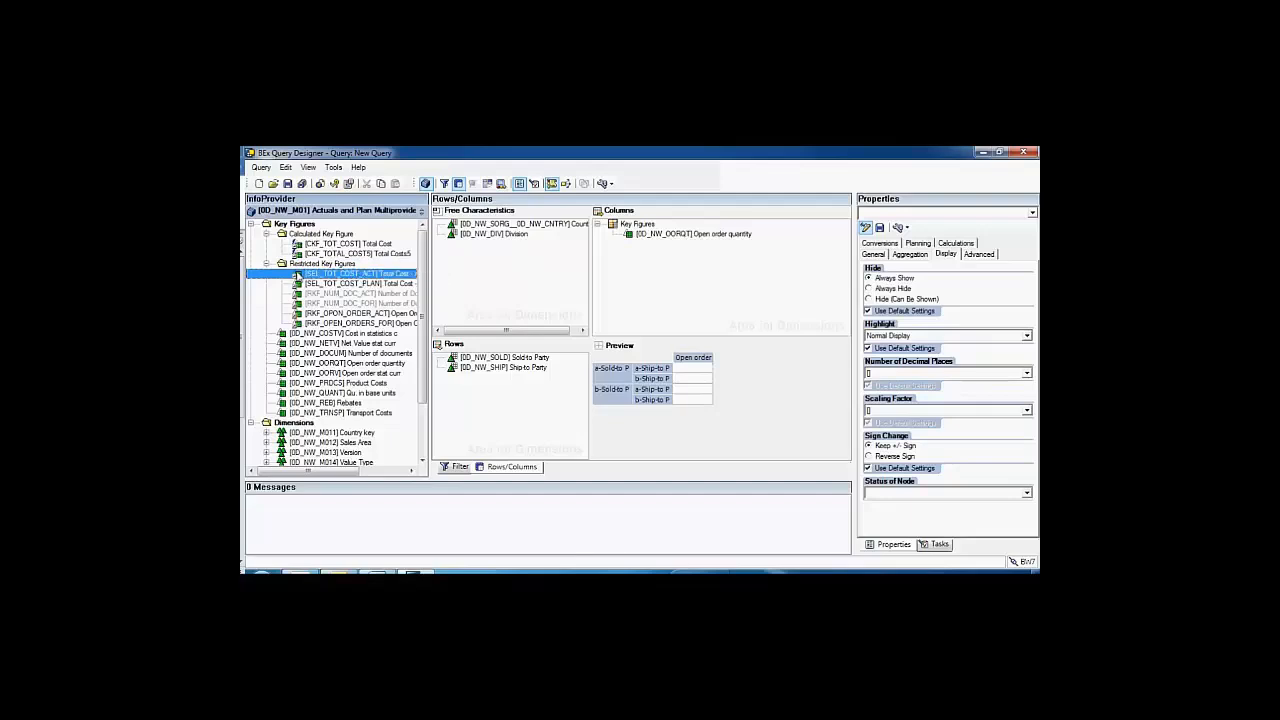
Add the Total Cost - Actual and Total Cost - Plan restricted key figures to the query columns below Open order quantity
drag(343, 279, 677, 253)
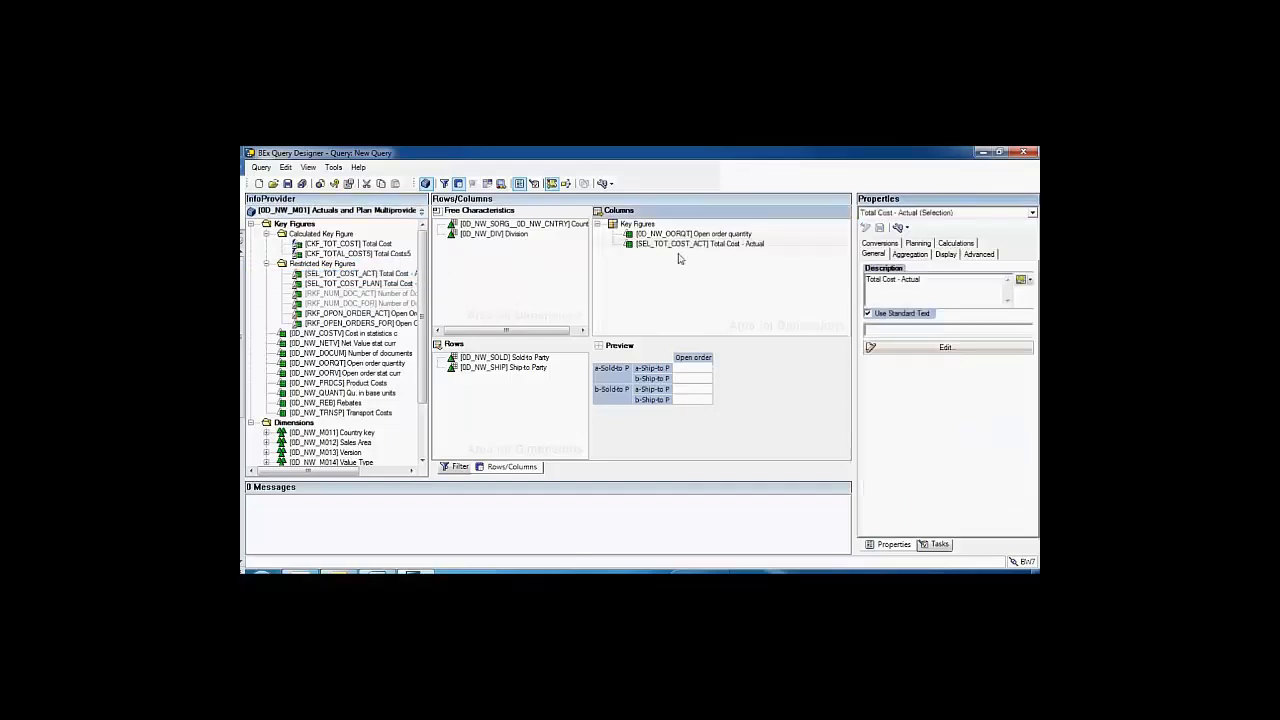
drag(345, 284, 690, 257)
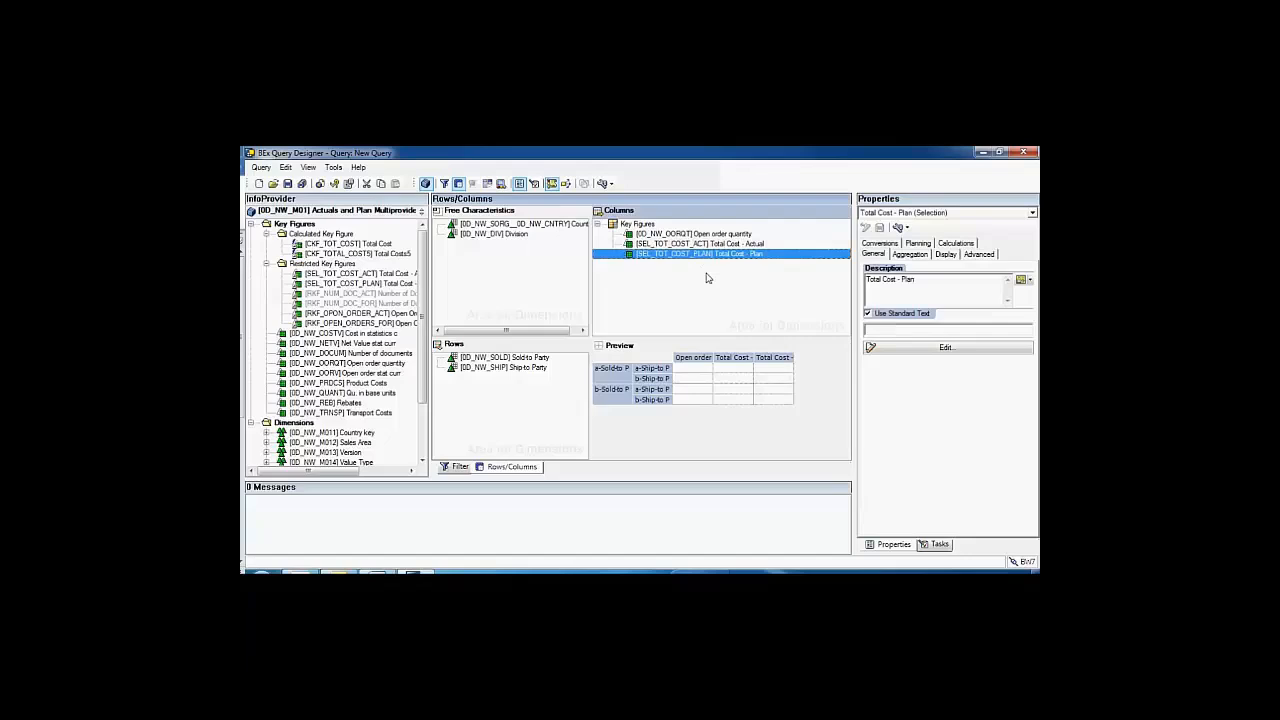
click(706, 278)
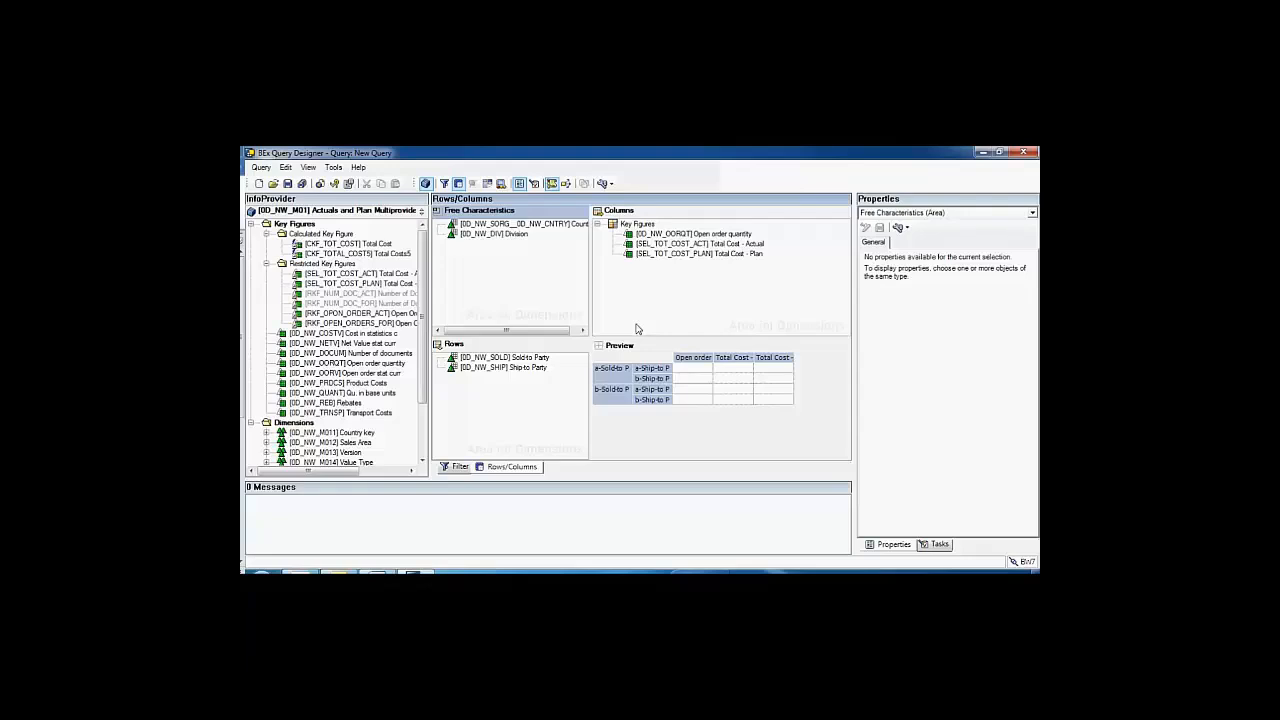
Add the Calendar Year characteristic from the Time dimension to the query filter's characteristic restrictions
click(456, 467)
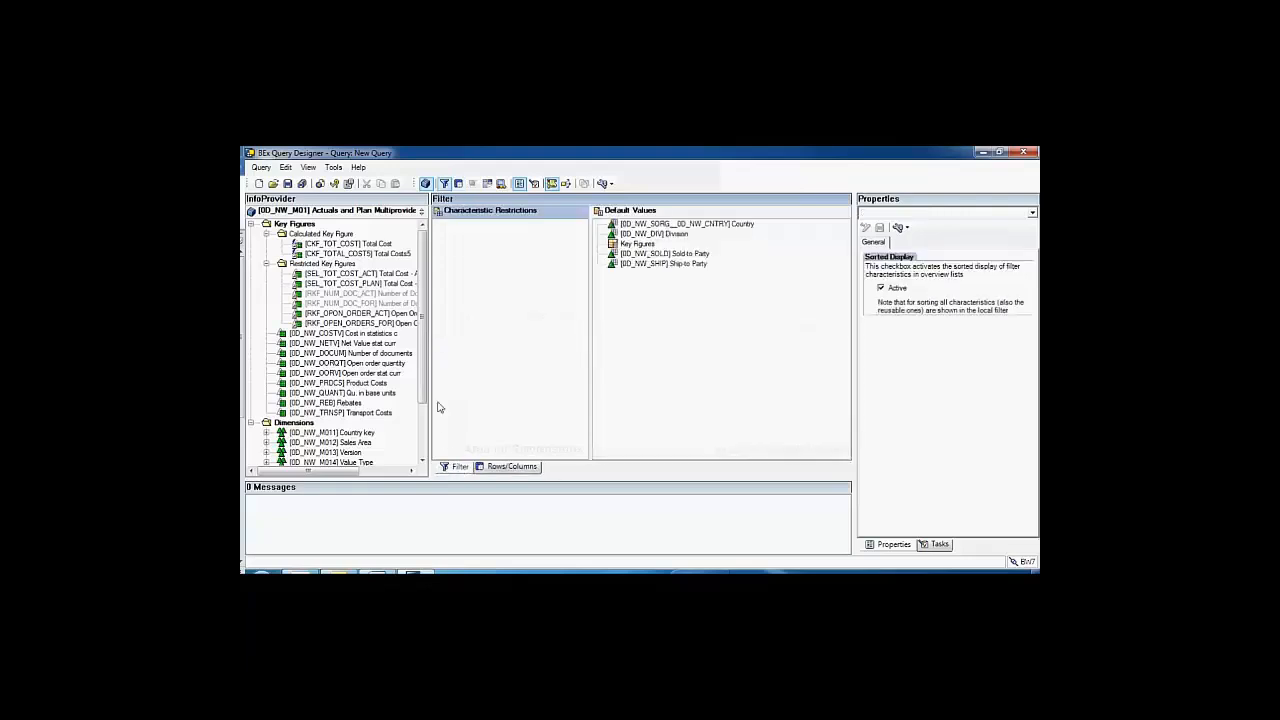
drag(424, 378, 431, 433)
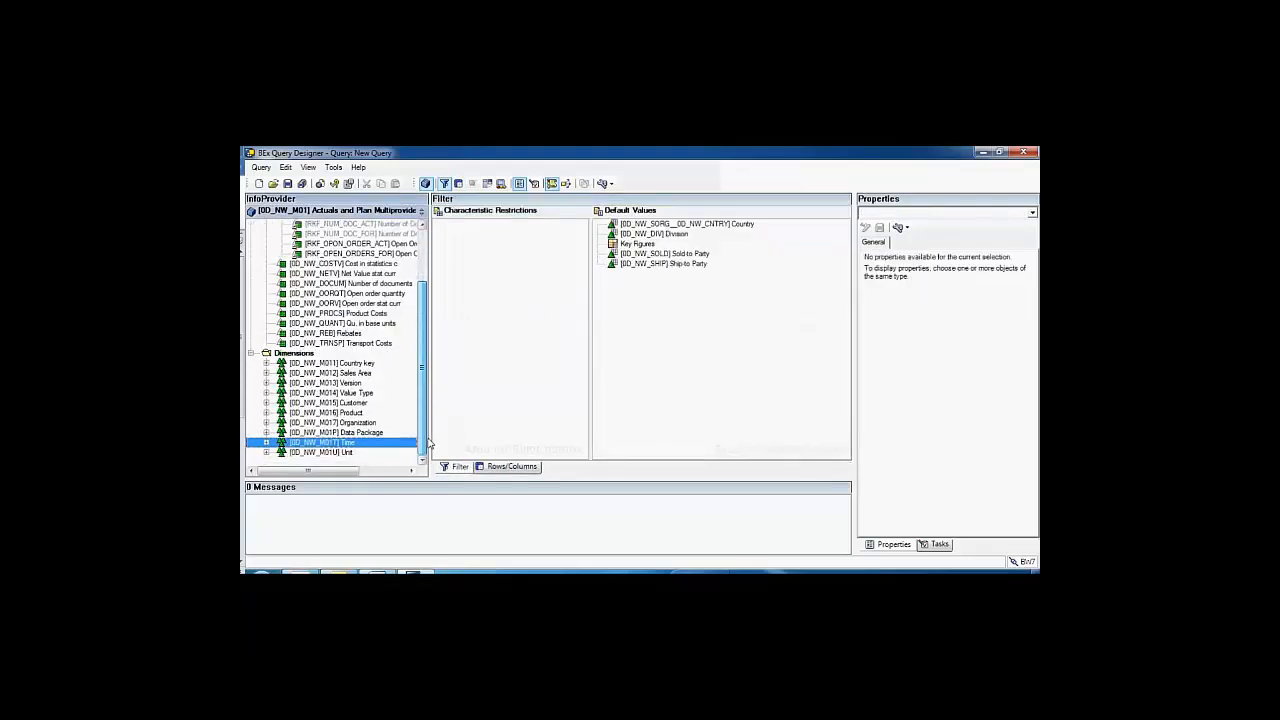
click(266, 443)
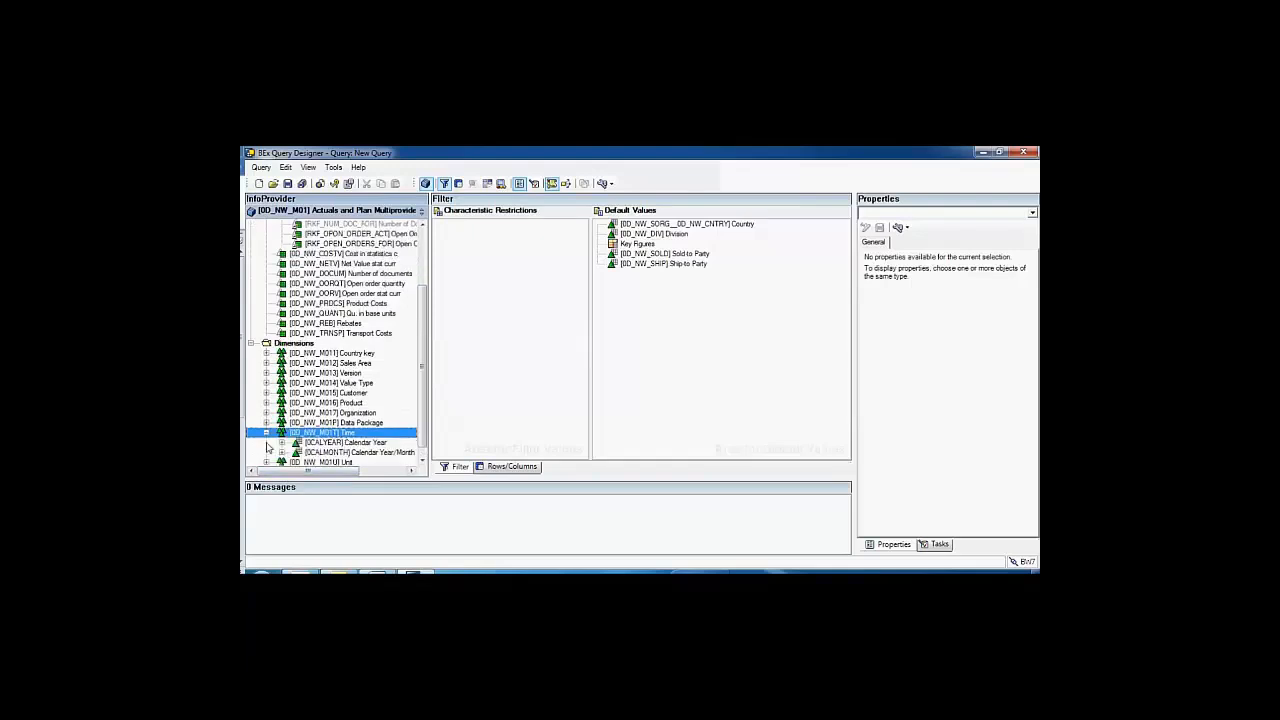
drag(421, 386, 421, 405)
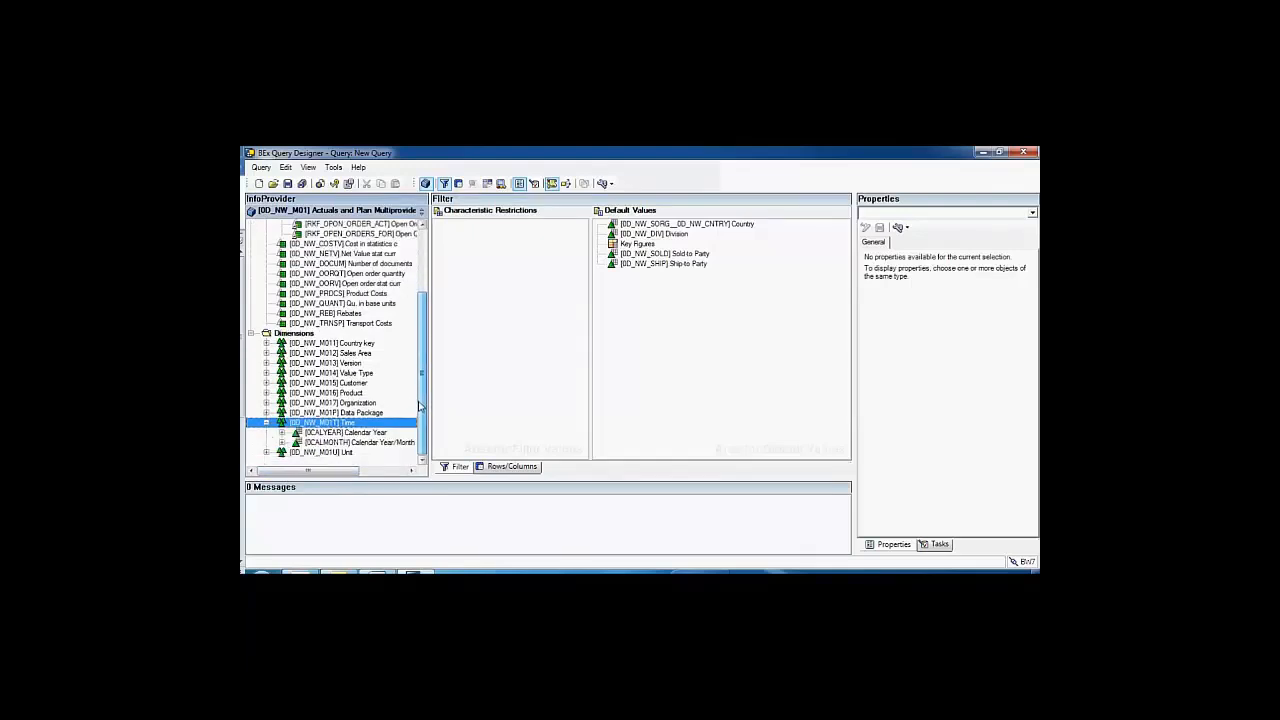
click(335, 433)
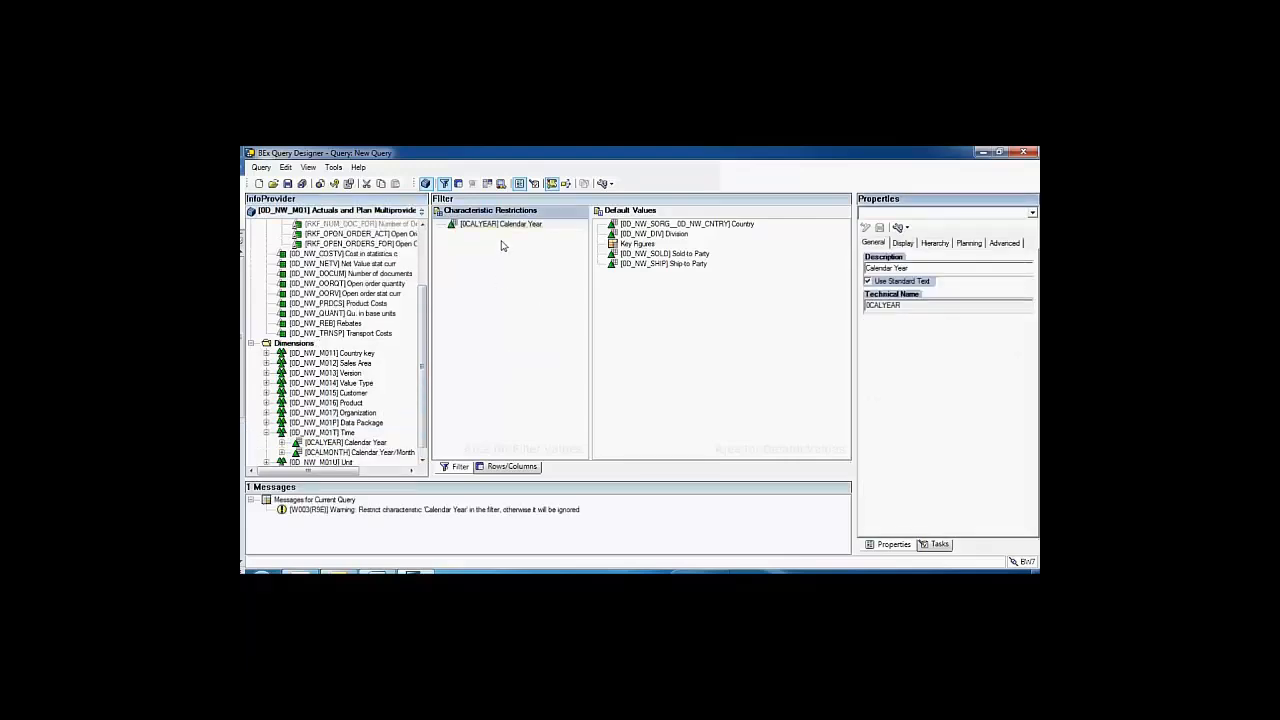
Restrict the Calendar Year filter characteristic to the single value 2012
right_click(488, 225)
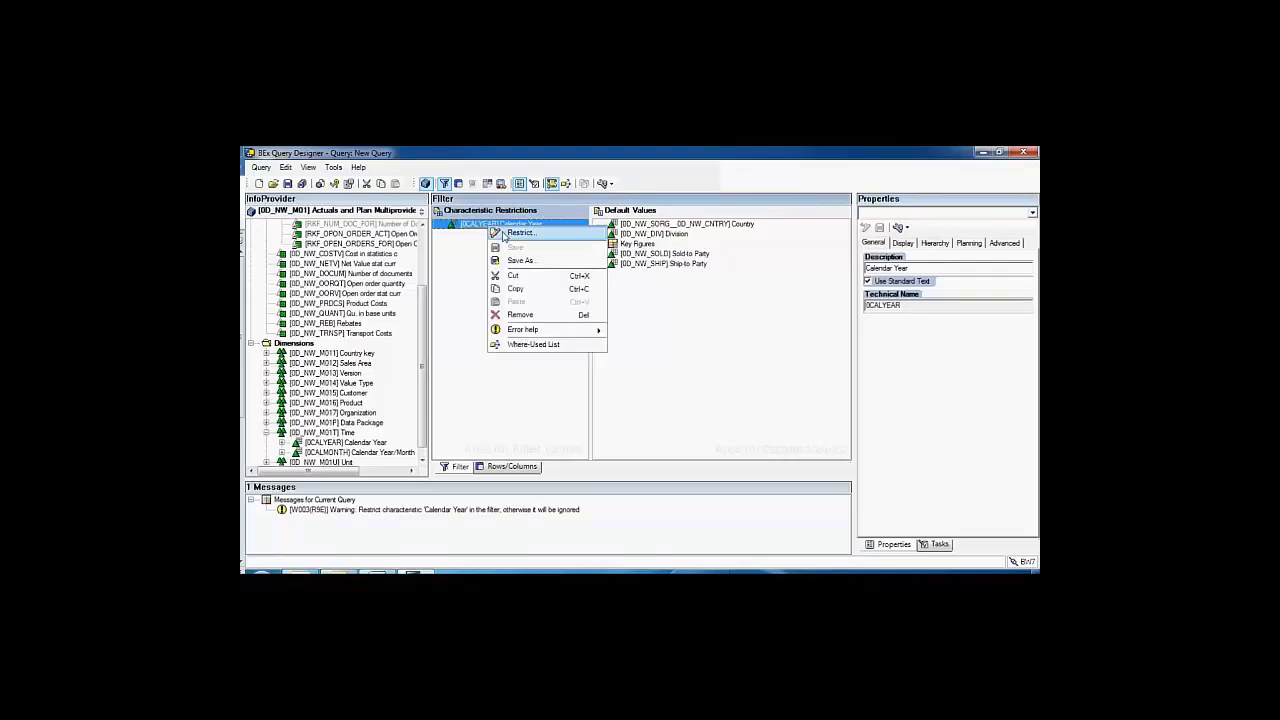
click(508, 233)
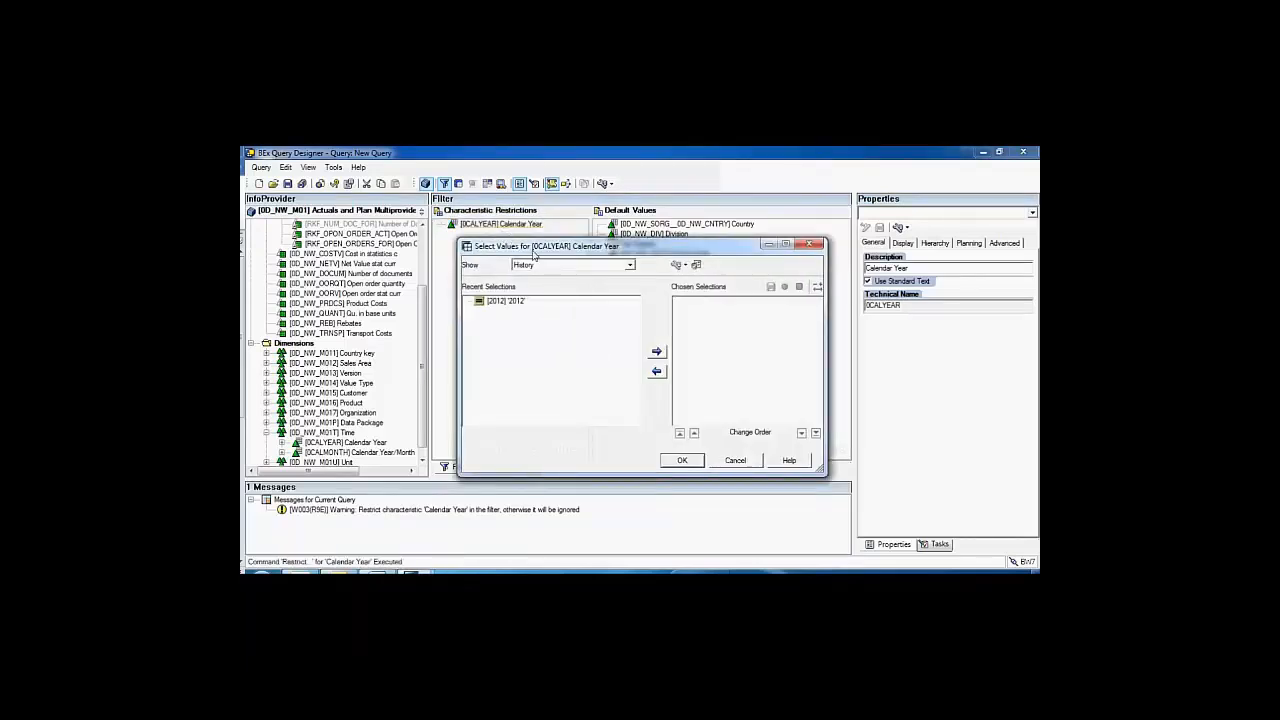
click(558, 267)
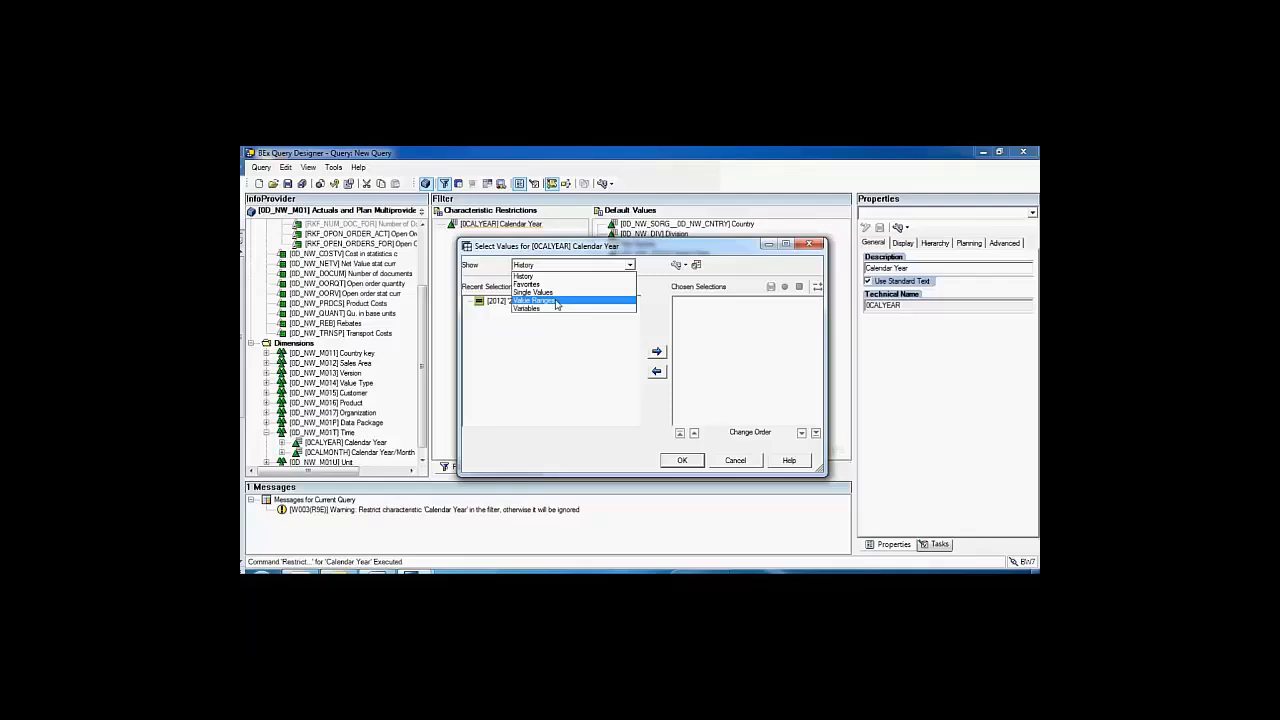
click(562, 293)
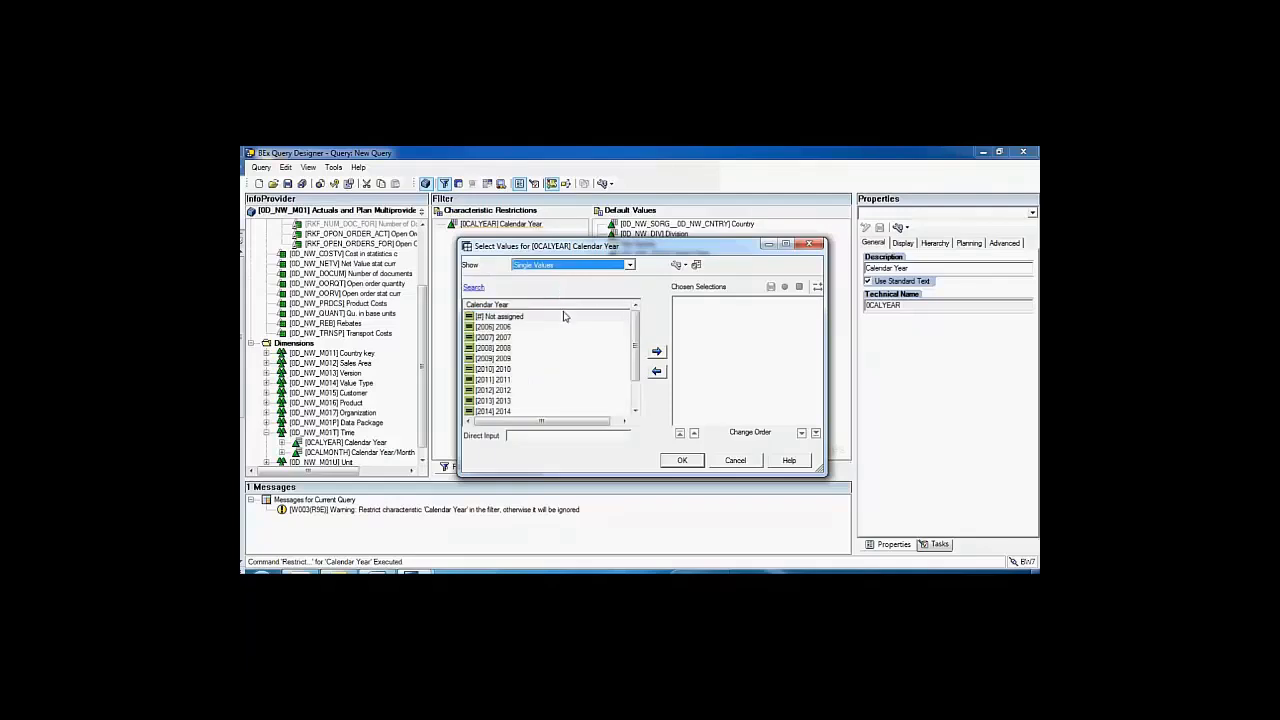
scroll(641, 349, down, 1)
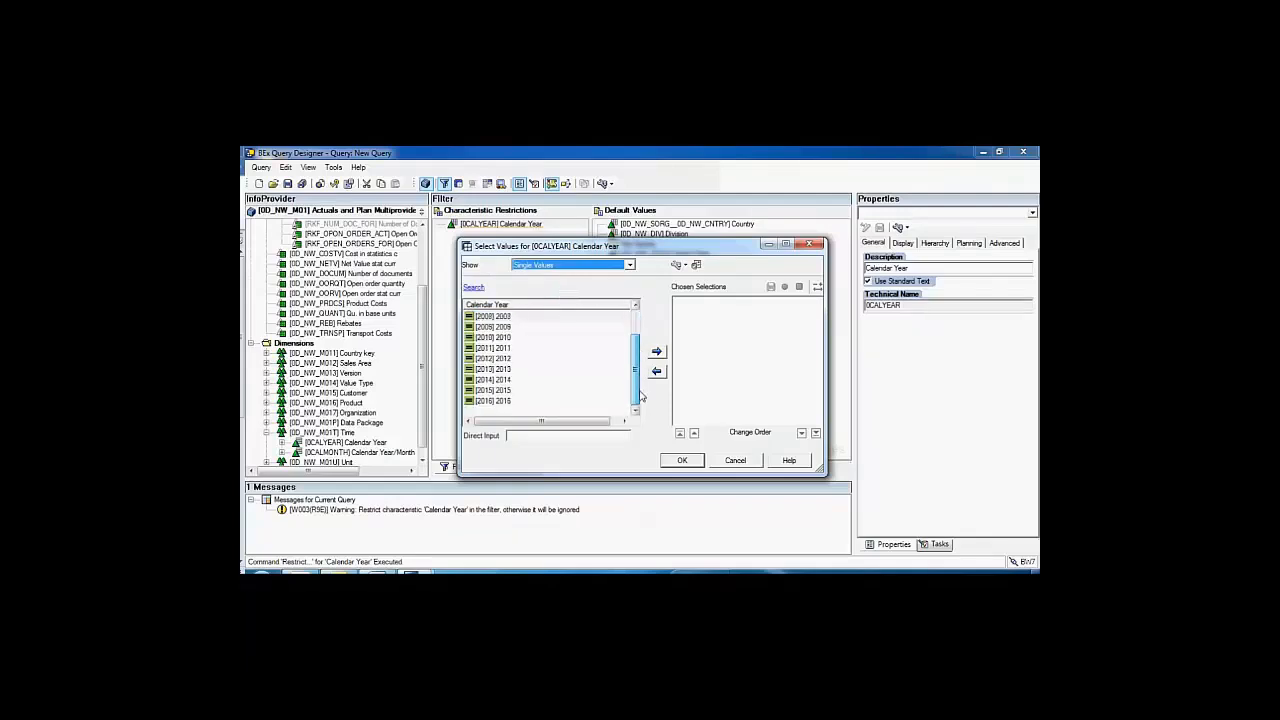
click(502, 360)
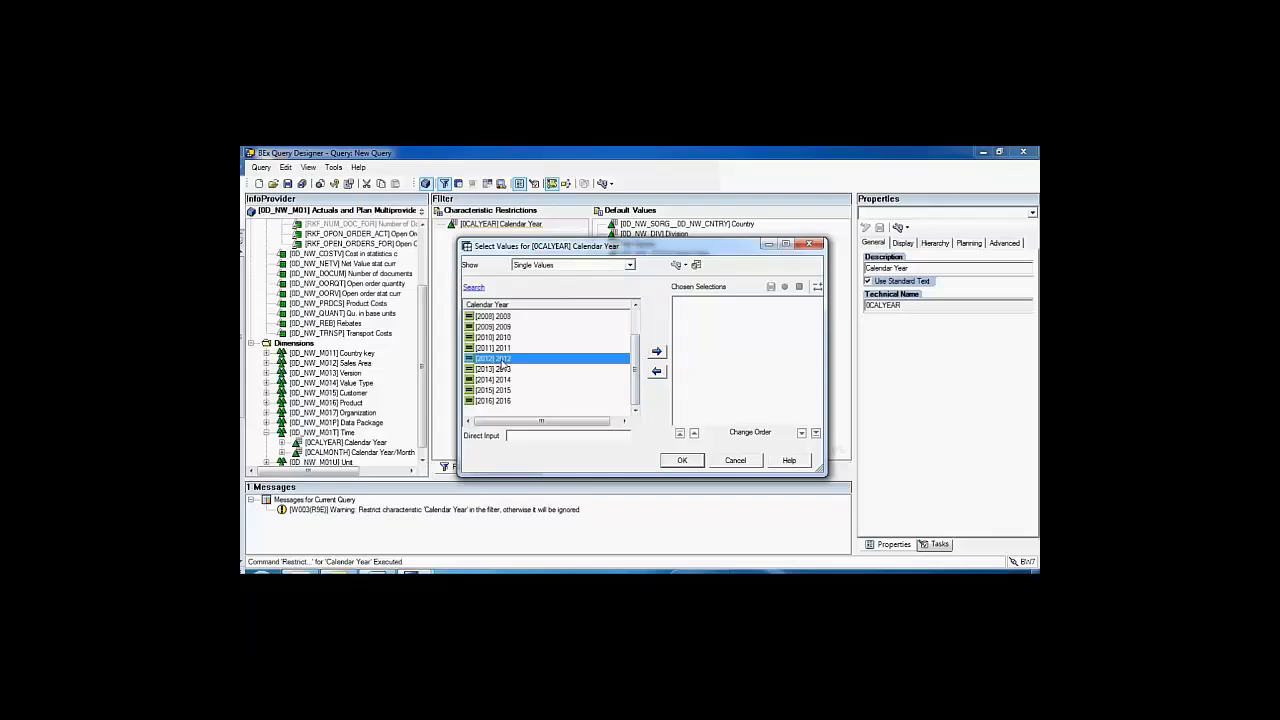
click(660, 353)
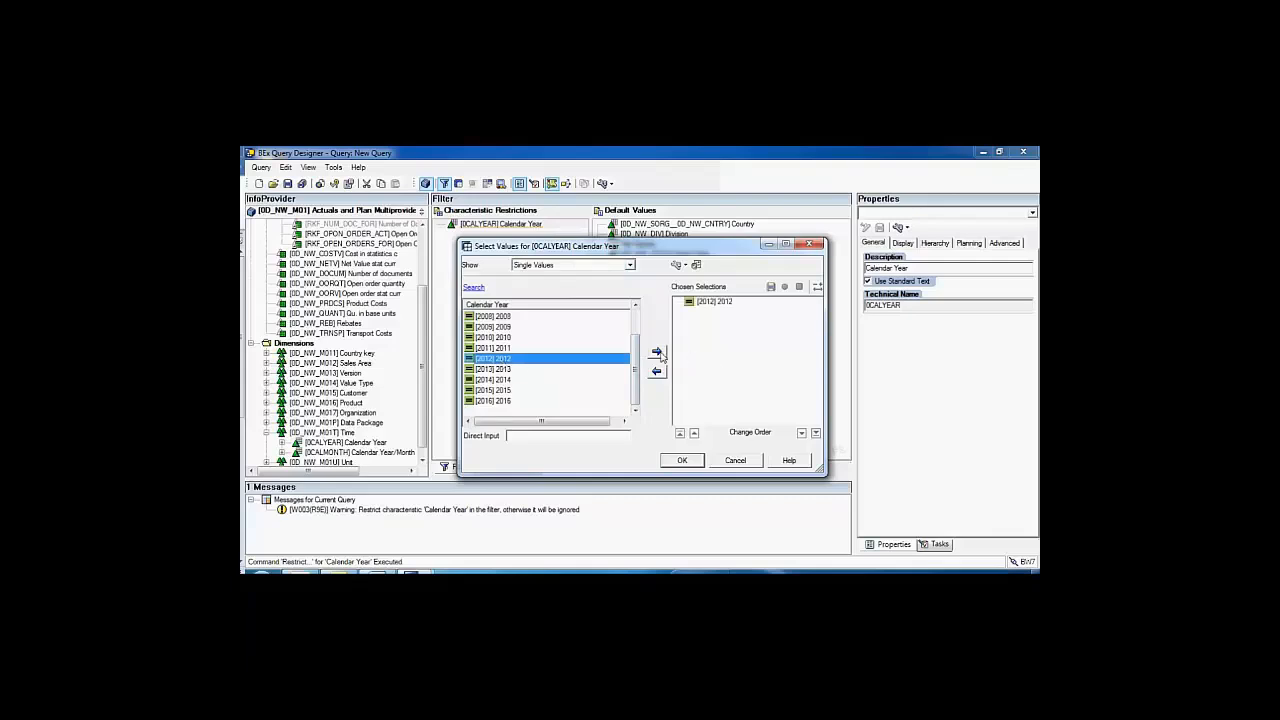
click(684, 461)
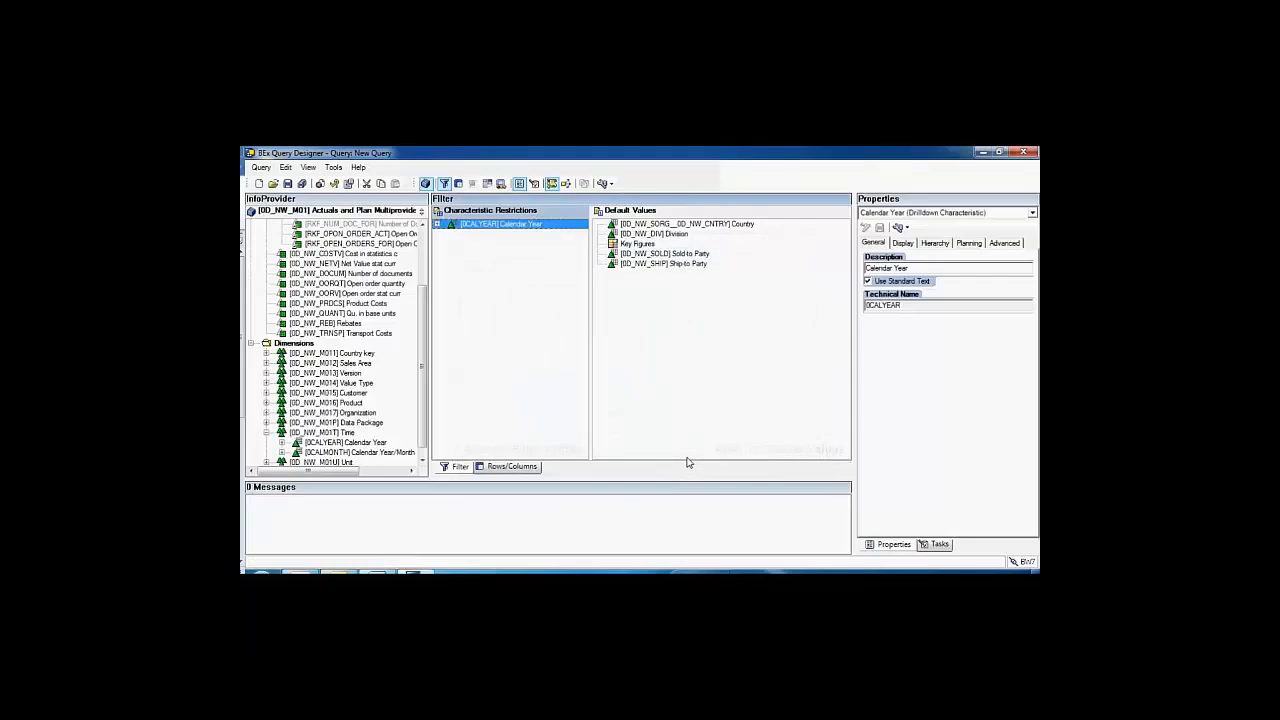
Add the Calendar Year/Month characteristic from the Time dimension to the filter's characteristic restrictions
drag(423, 327, 427, 347)
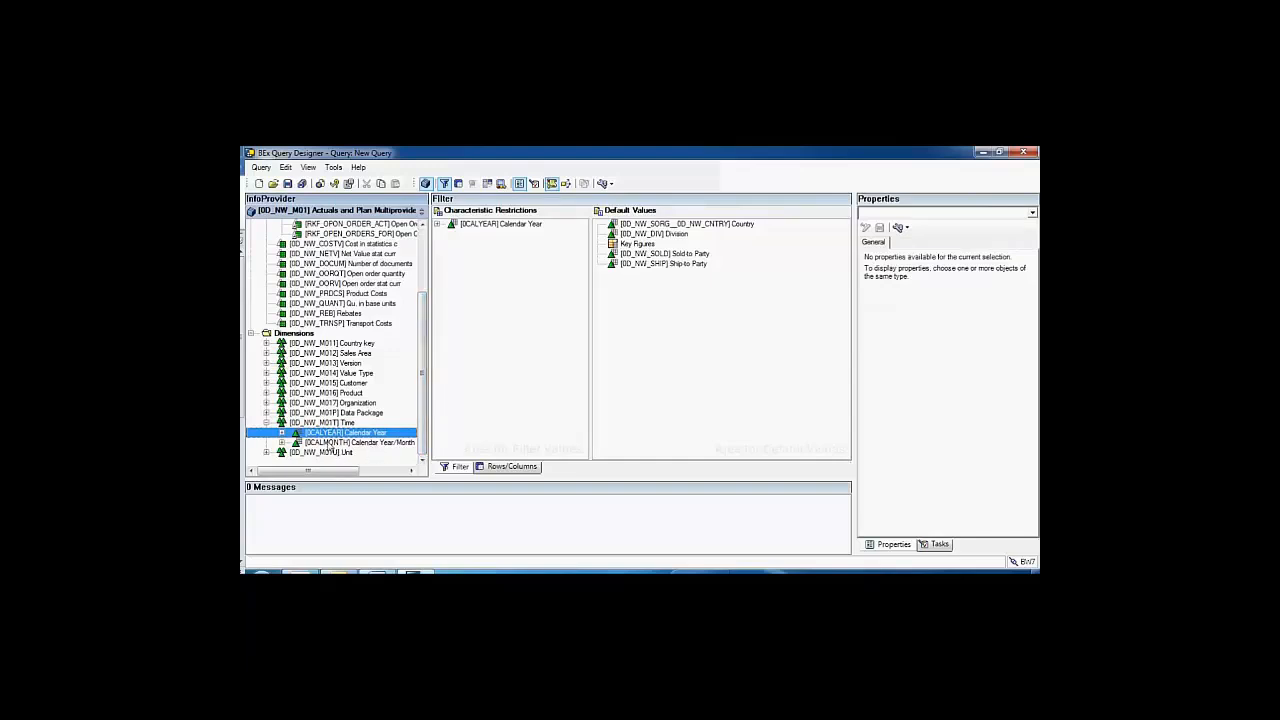
click(330, 445)
drag(298, 446, 530, 328)
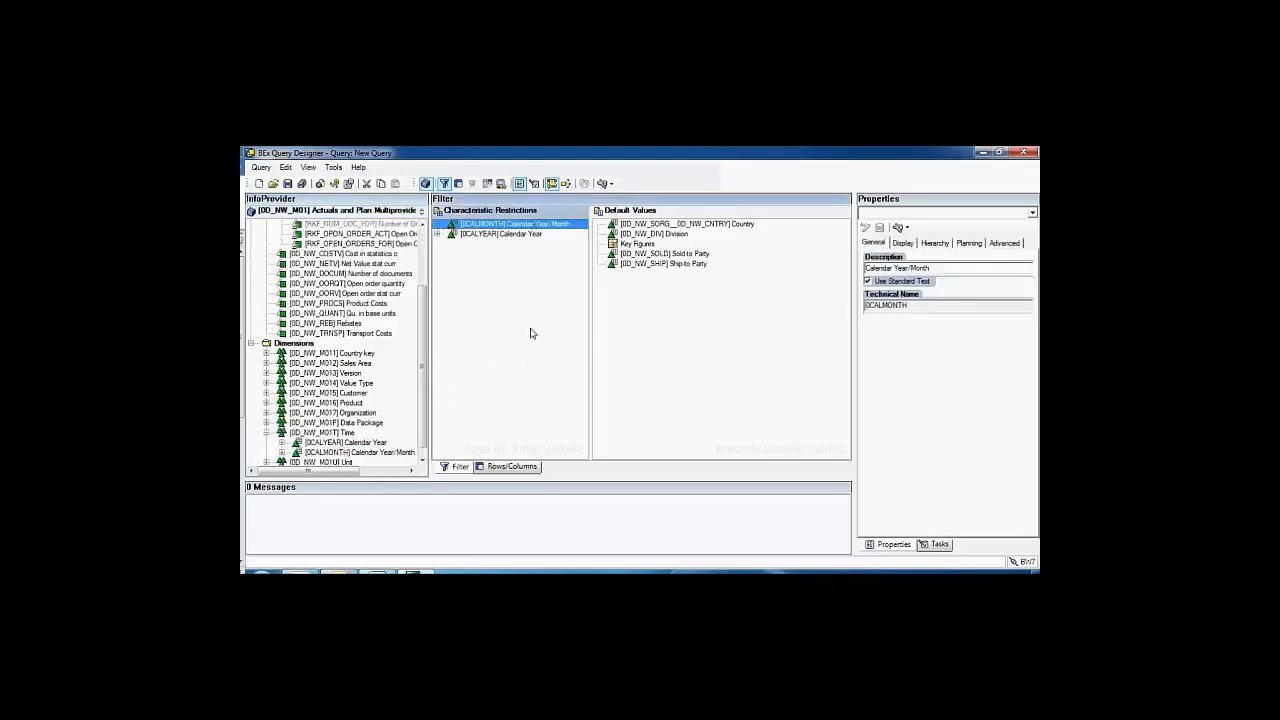
Restrict the Calendar Year/Month filter characteristic with the existing characteristic value variable 0PCALMON
right_click(508, 224)
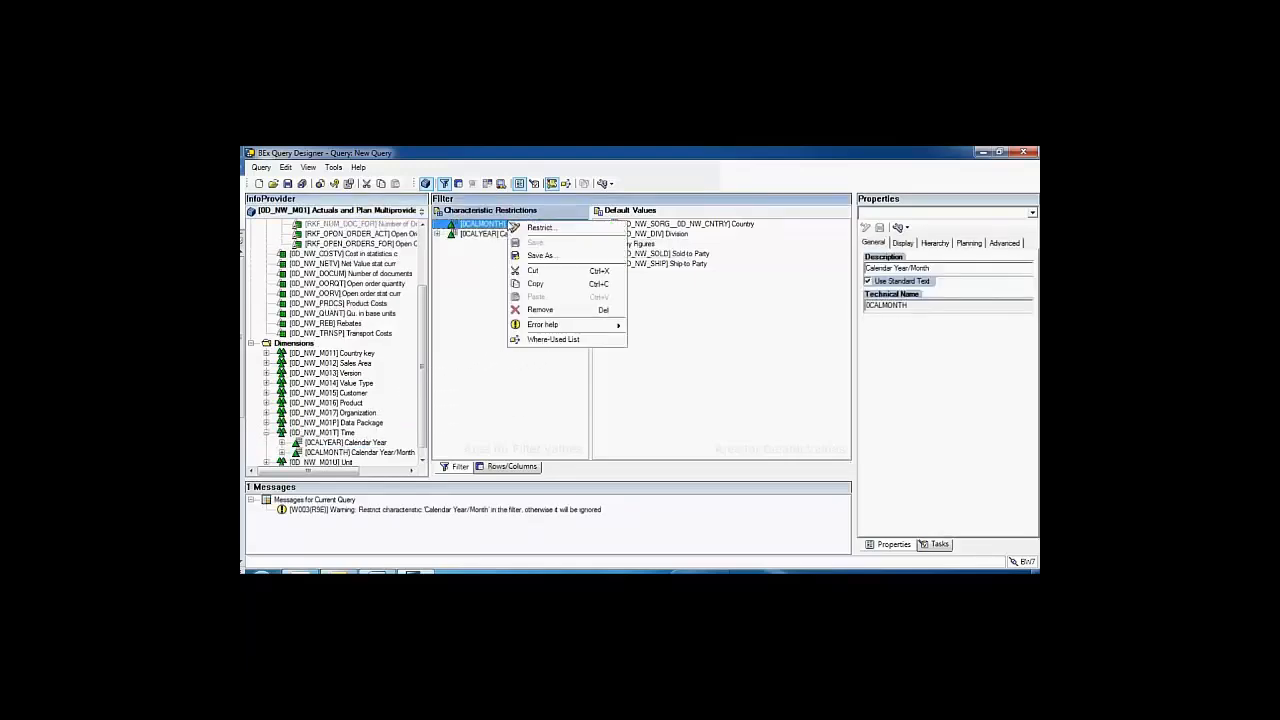
click(528, 227)
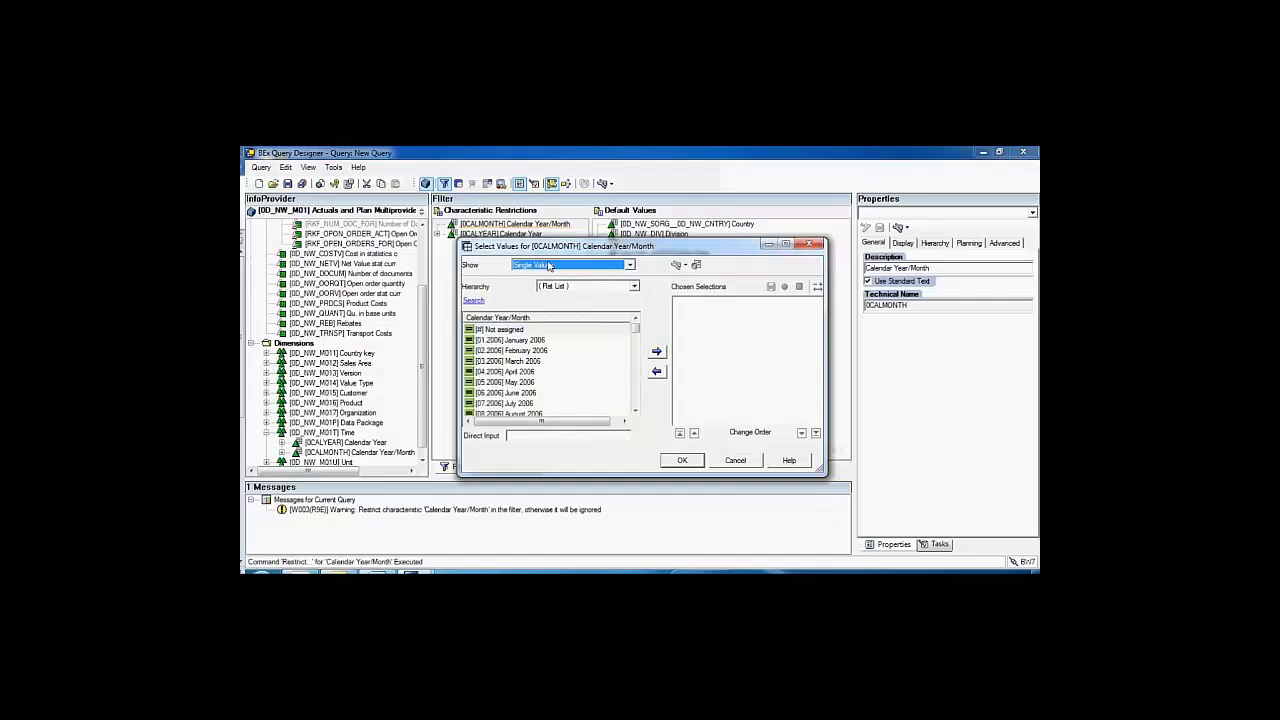
click(551, 266)
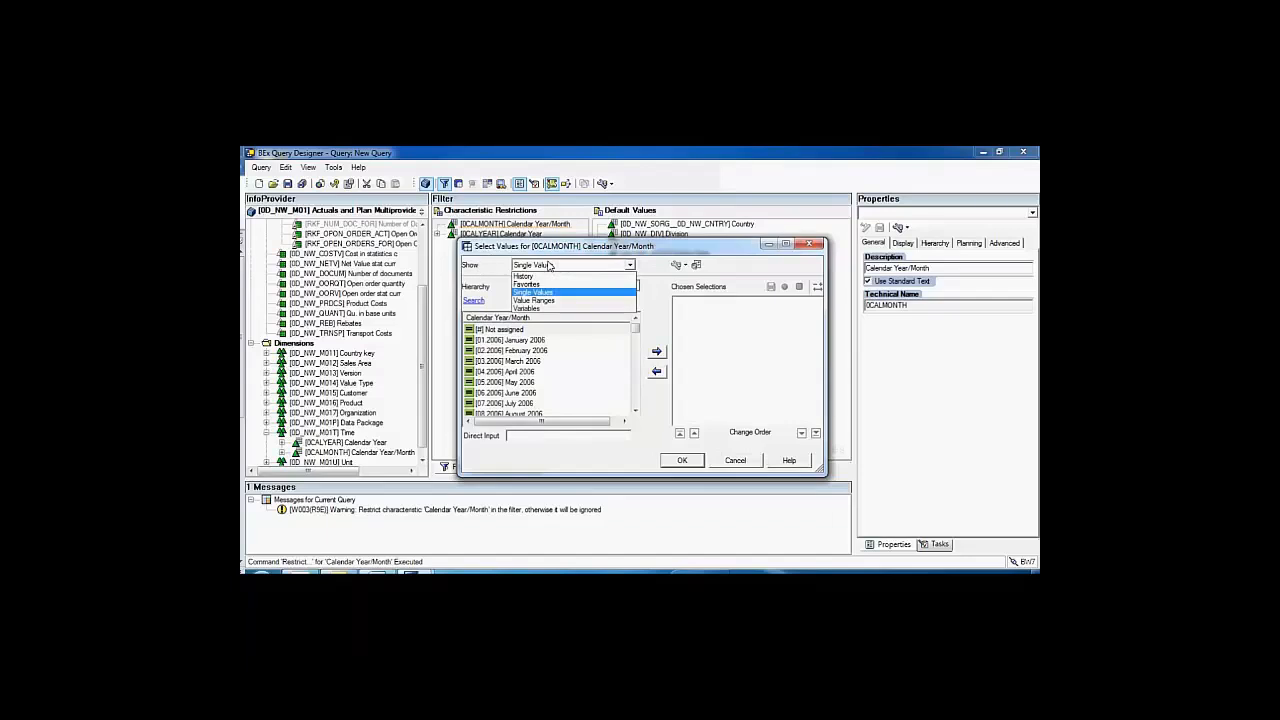
click(547, 310)
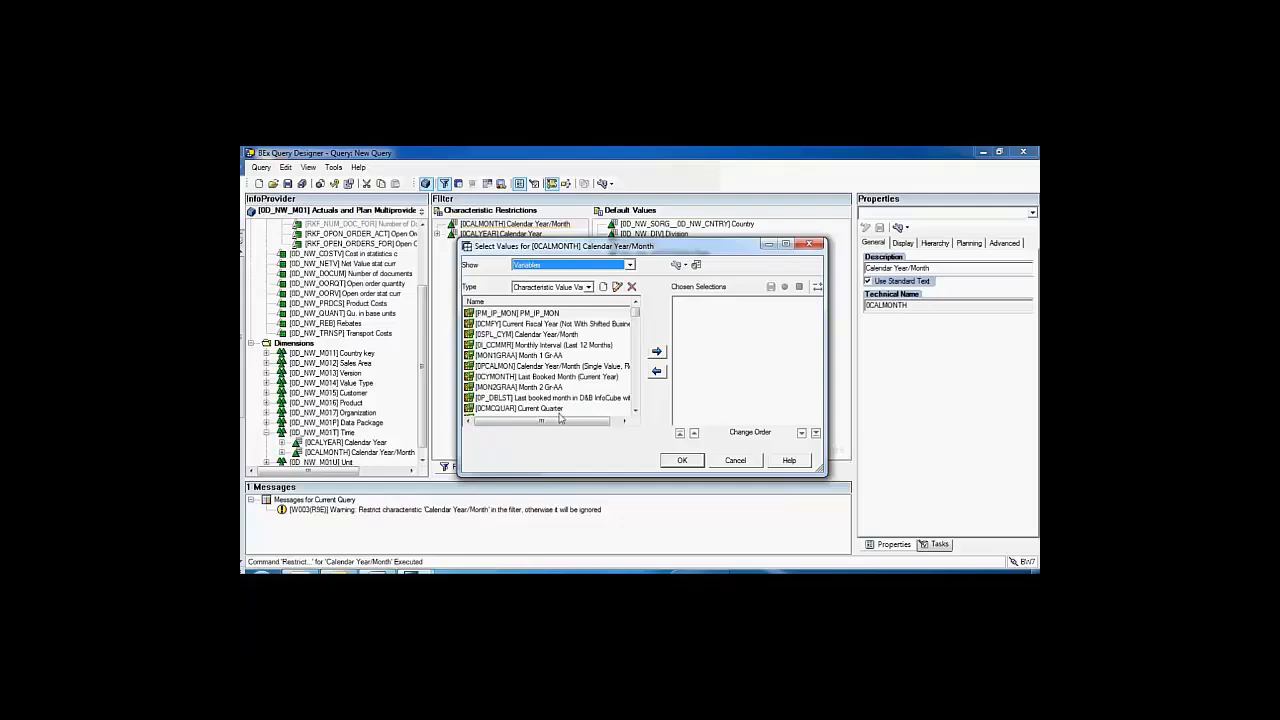
mouse_move(557, 422)
mouse_down()
mouse_move(570, 422)
mouse_move(544, 422)
mouse_up()
click(551, 367)
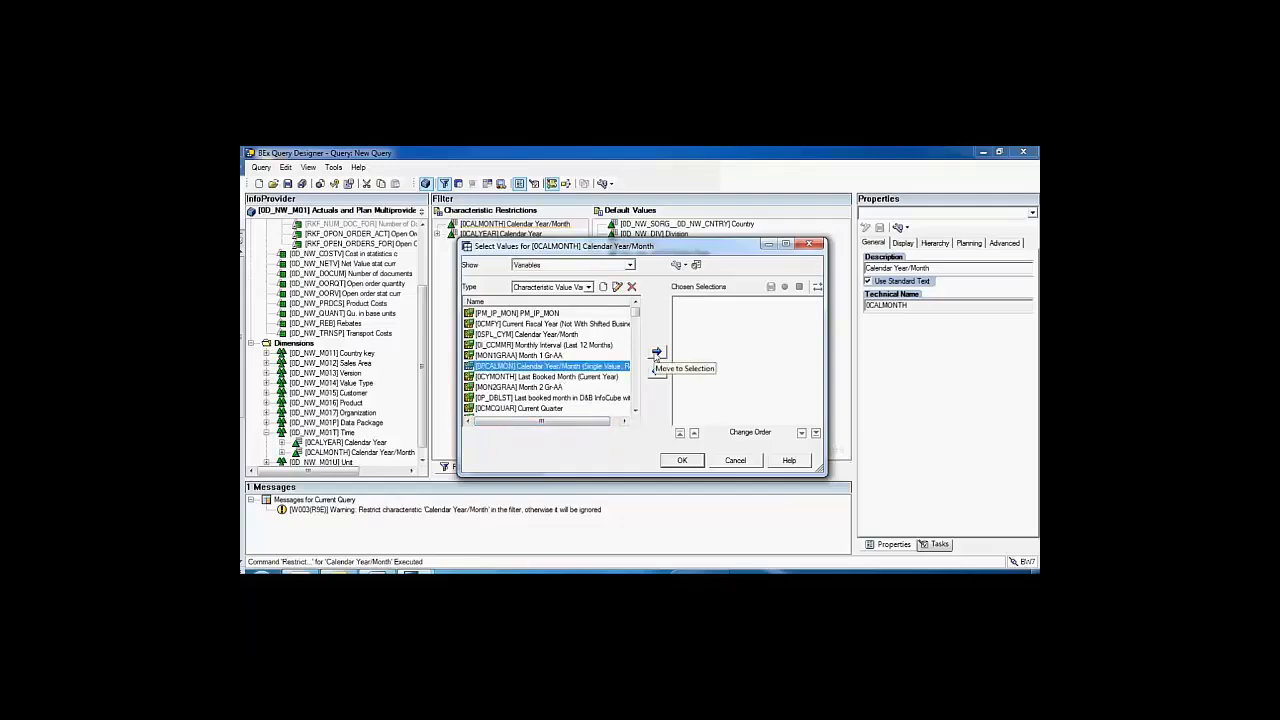
click(655, 352)
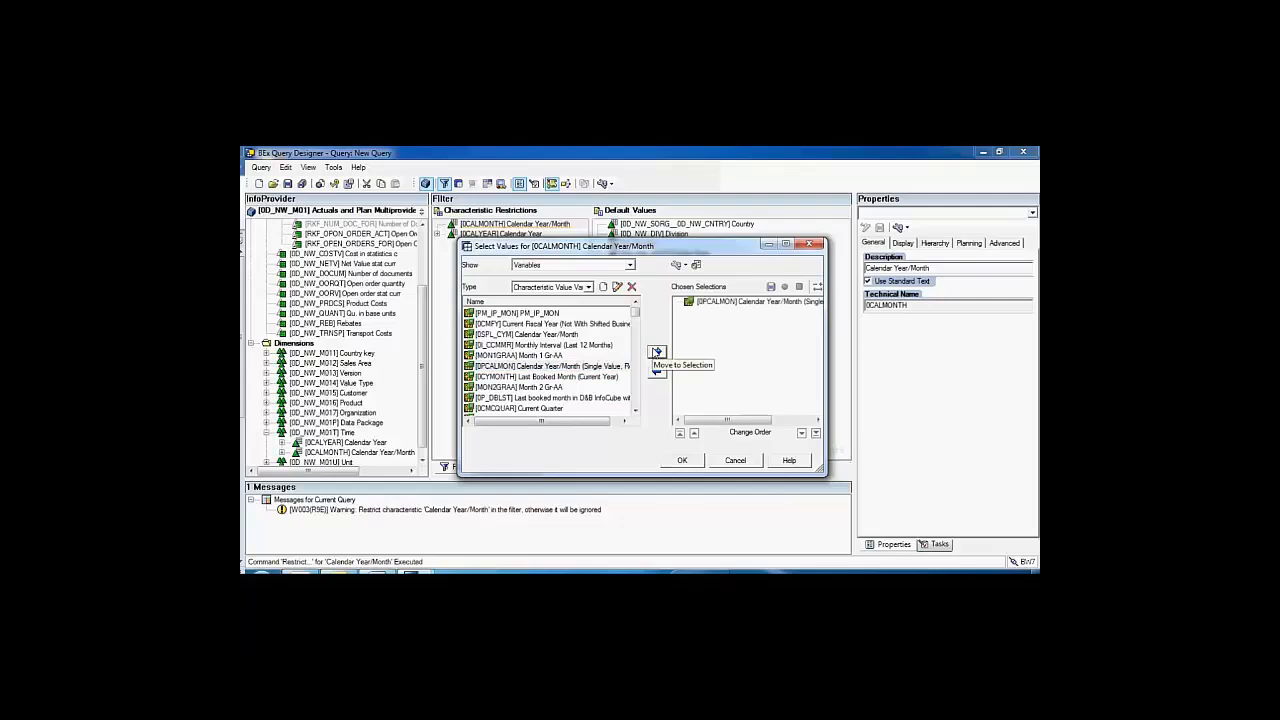
click(684, 461)
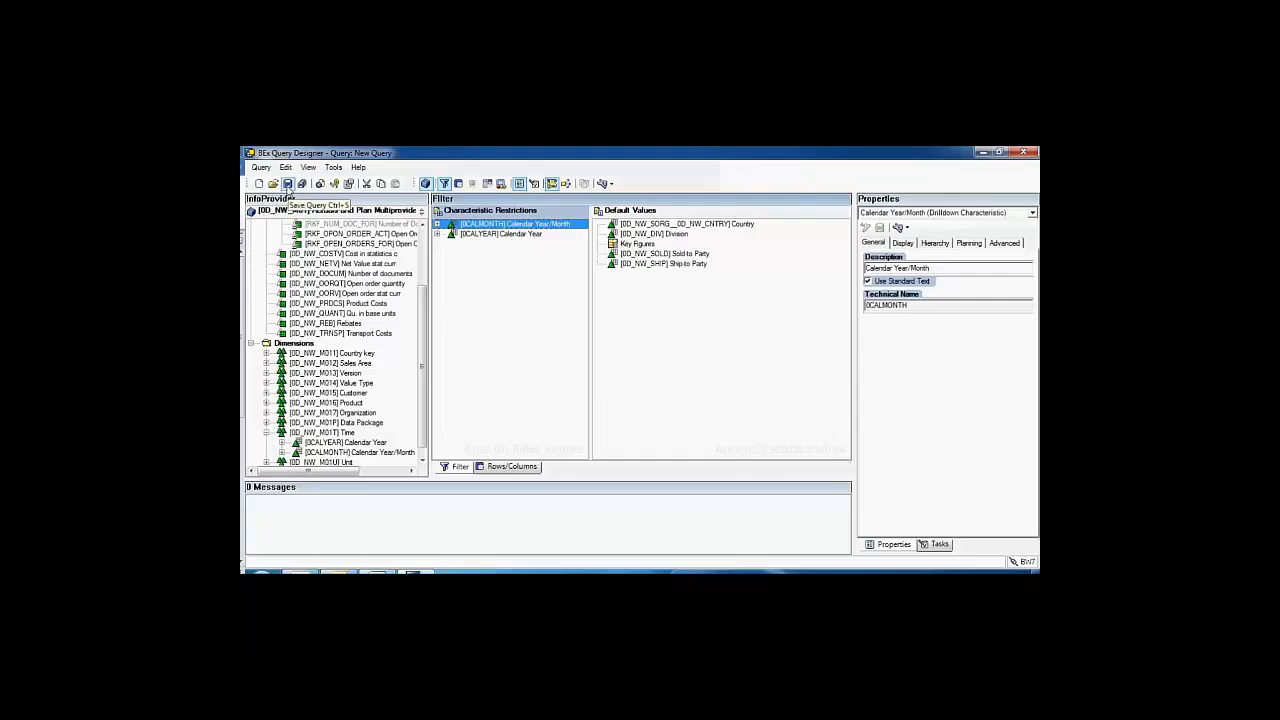
Start saving the query in Favorites and enter the description Forecast vs Budget - Costs
click(287, 184)
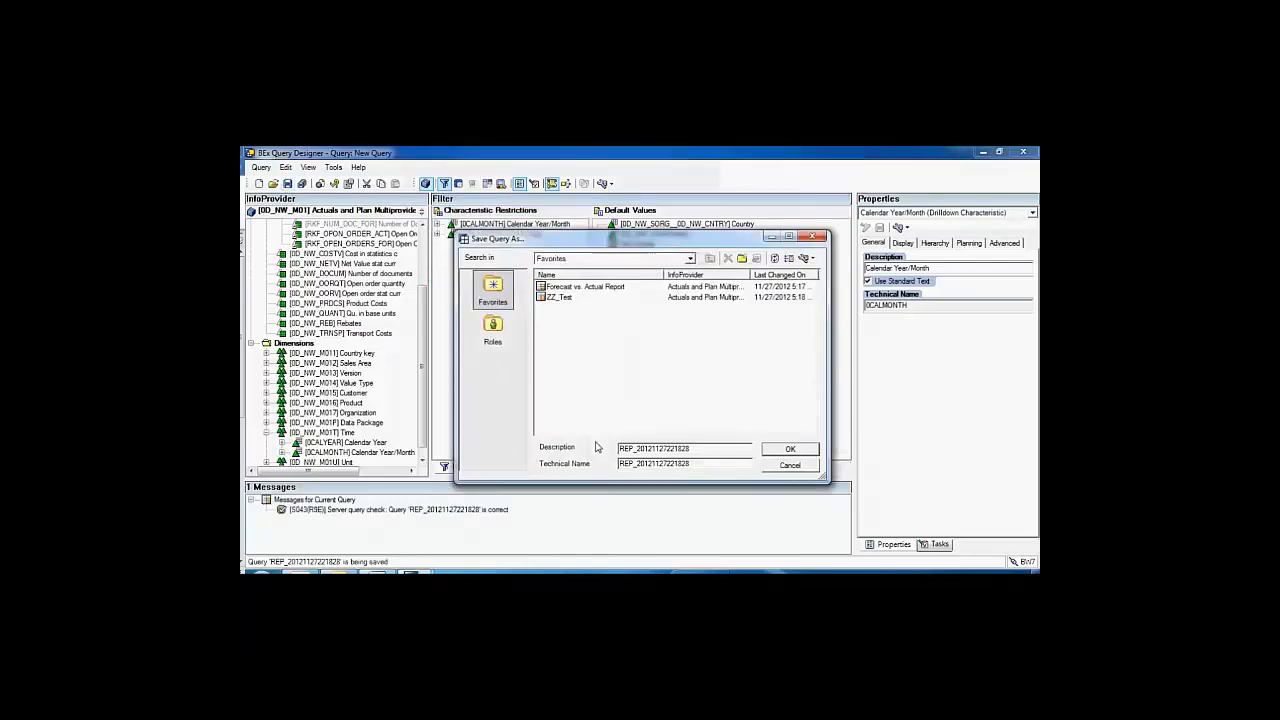
click(703, 447)
drag(703, 447, 618, 448)
text(Foreca)
text(st v)
text(s Budge)
text(t C)
text(Costs)
Set the query's technical name to ZFORECAST_BUDGET_COSTS and save it
drag(700, 466, 620, 466)
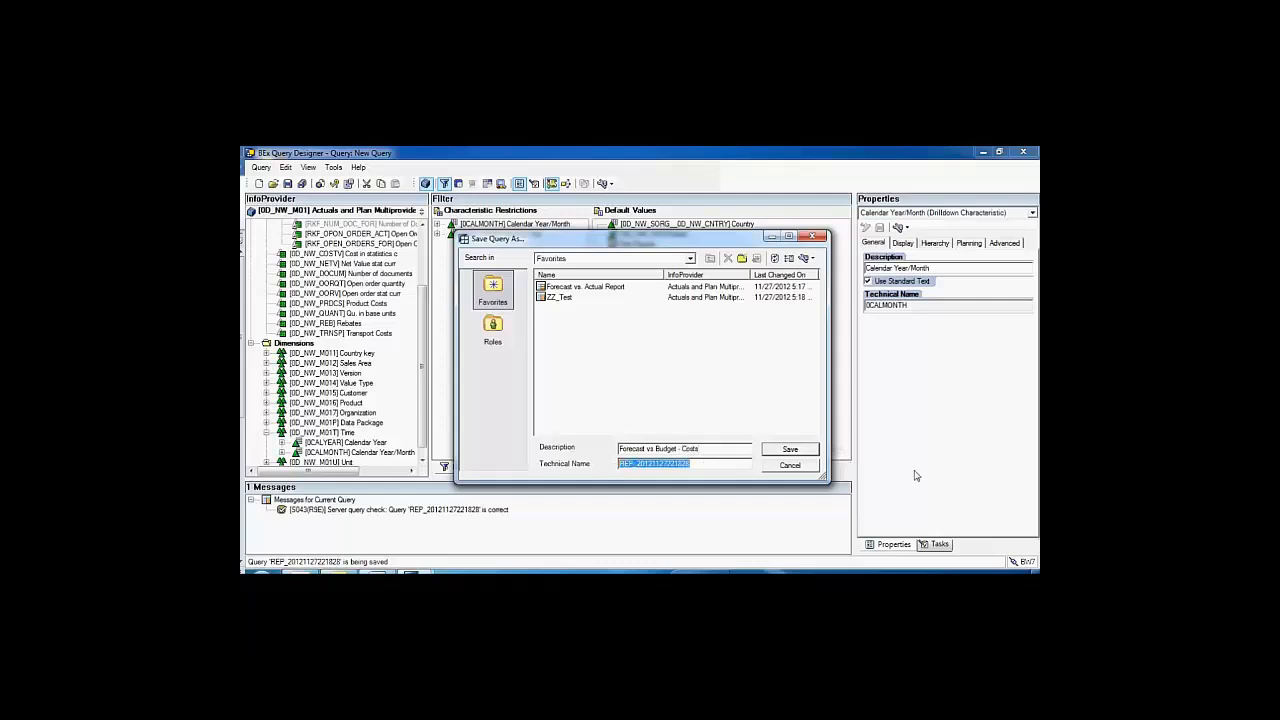
text(Z)
text(FORECAST)
text(_)
text(BUDT)
text(ET)
text(_COSTS)
click(790, 450)
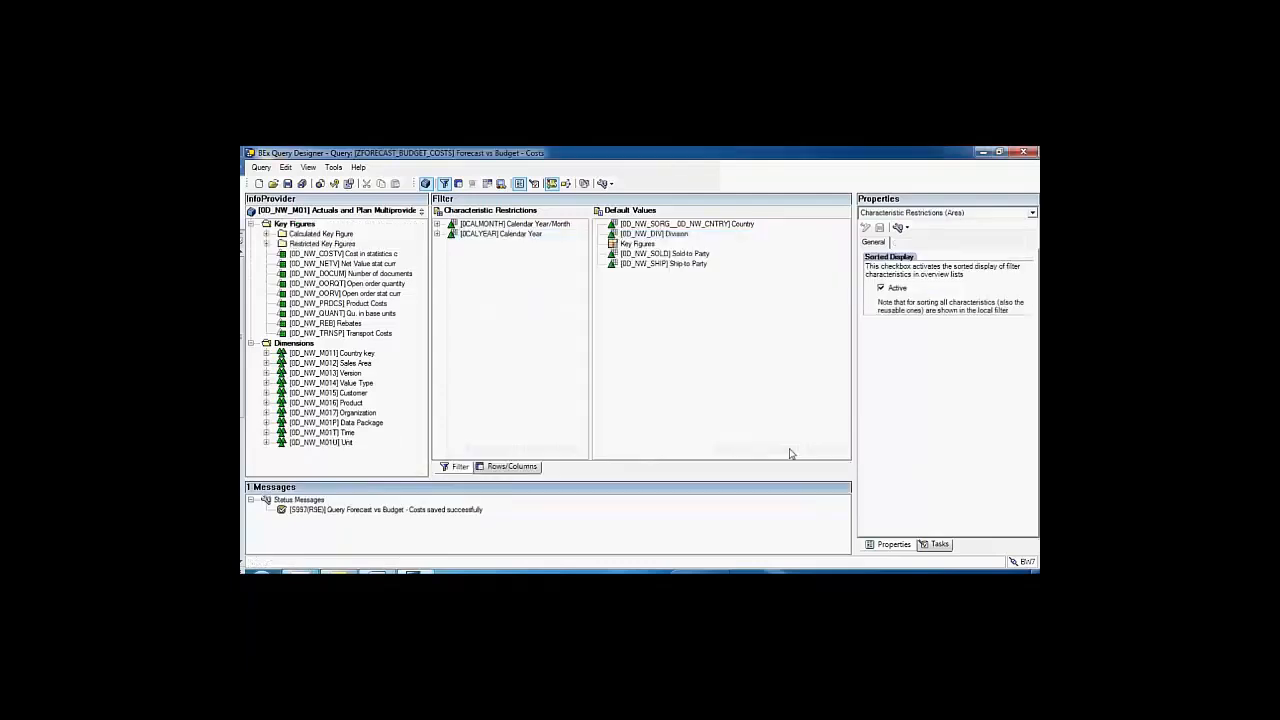